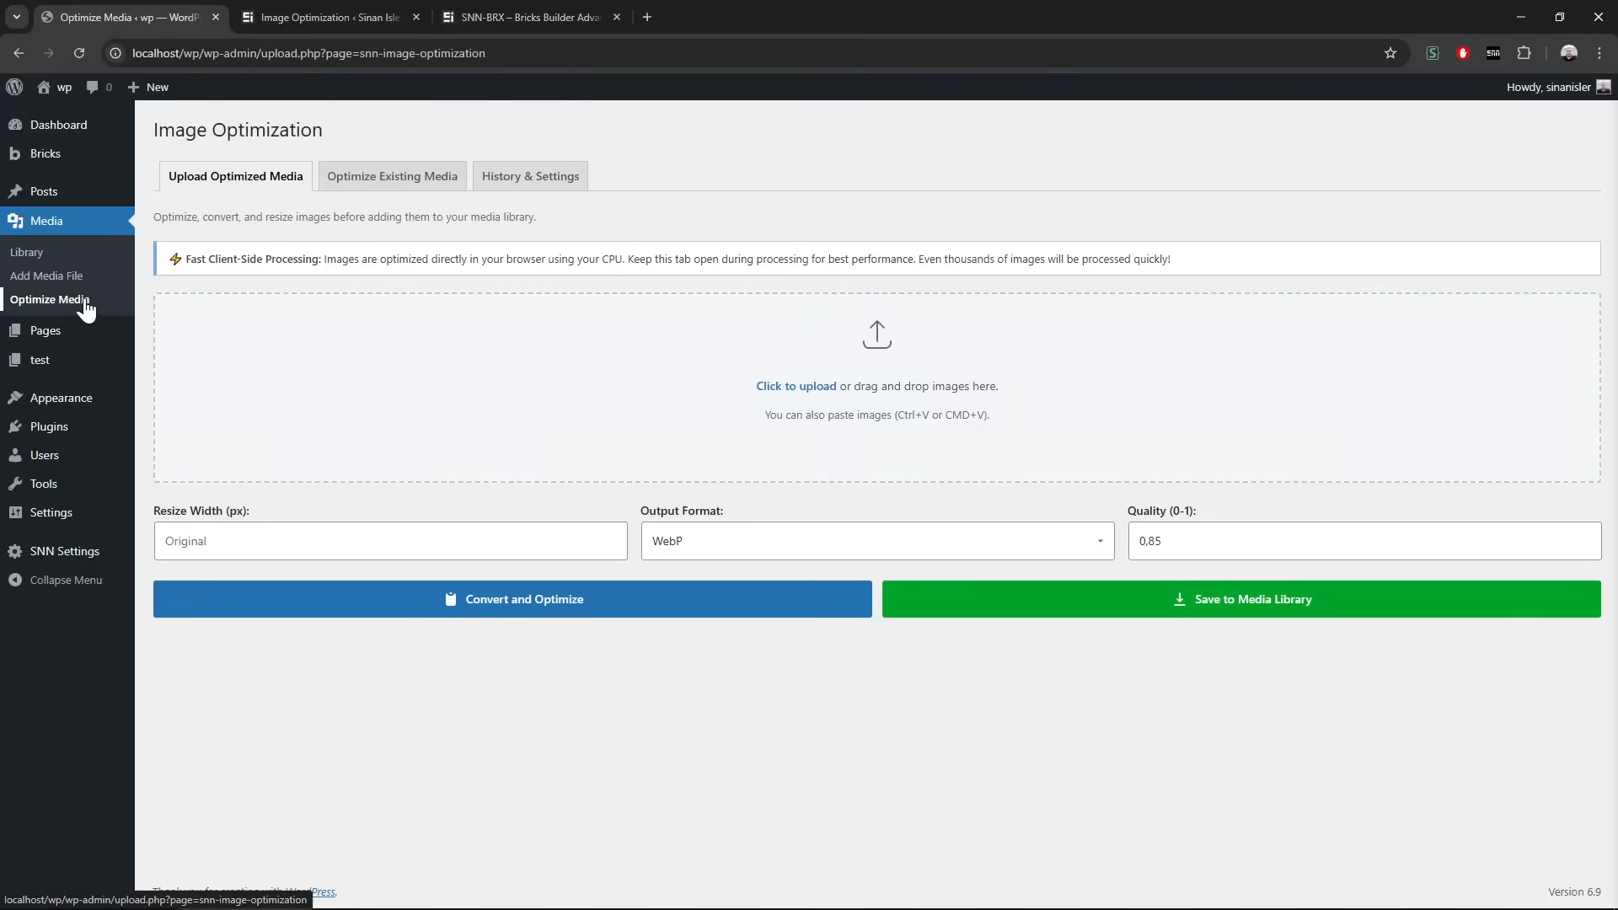
- On the live site's Image Optimization page, load three consecutive Pexels JPG photos from the downloads folder for conversion
left_click(261, 18)
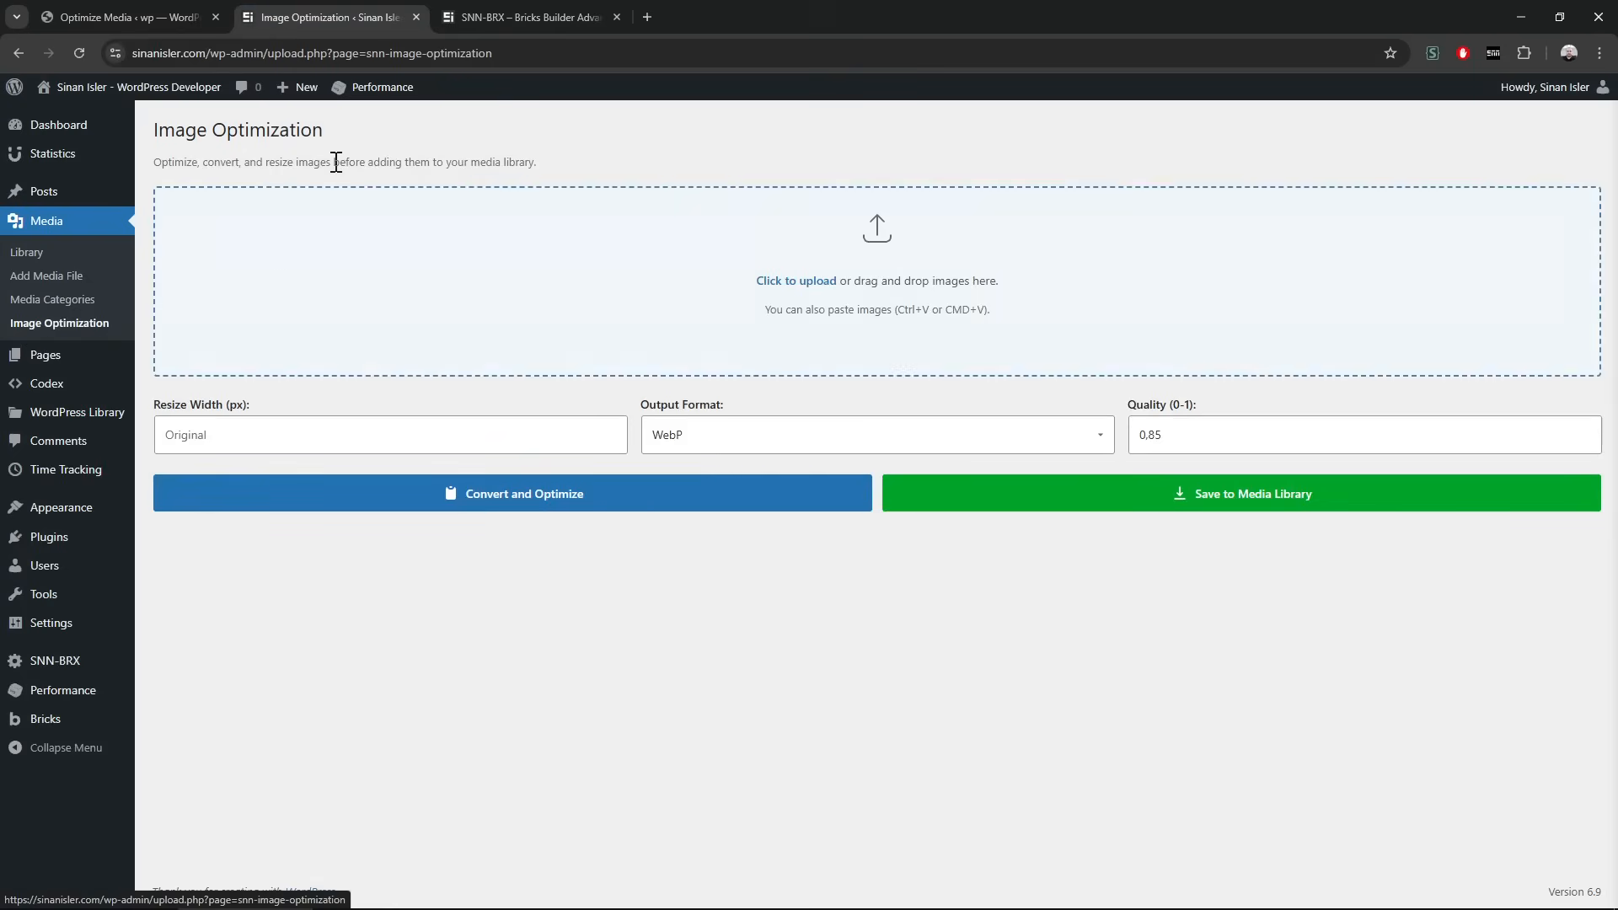
left_click_drag(302, 131, 714, 627)
left_click(717, 644)
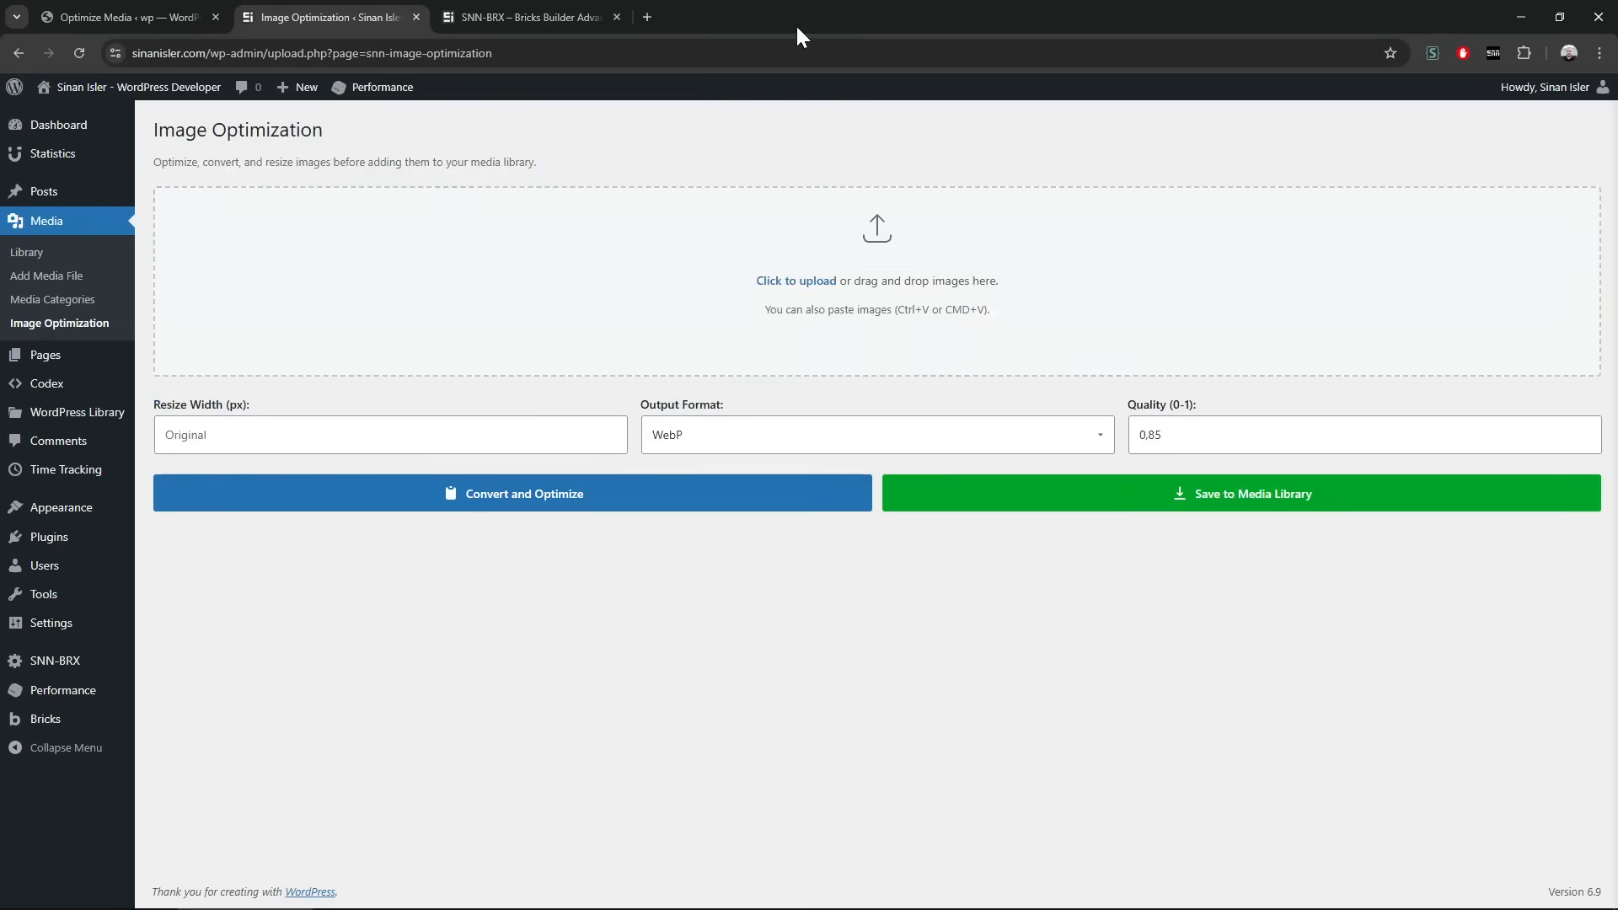
left_click(491, 266)
left_click(292, 186)
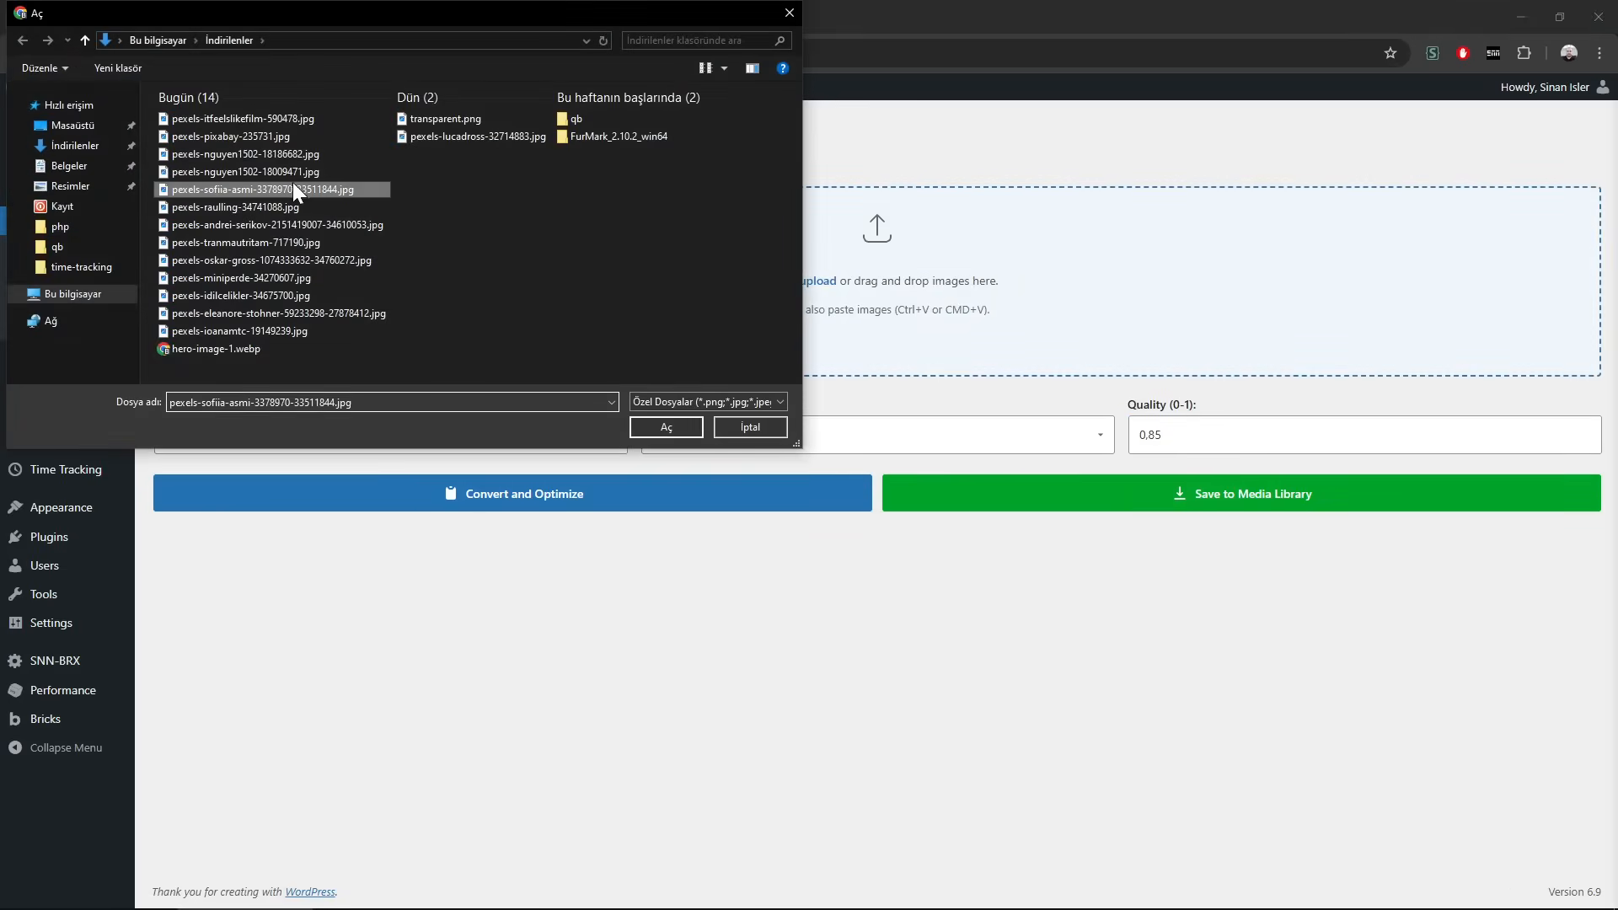
left_click(292, 223, "shift")
key("Return")
- Set the resize width to 1000 px and convert the three loaded photos to optimized WebP images
left_click(458, 421)
type("1000")
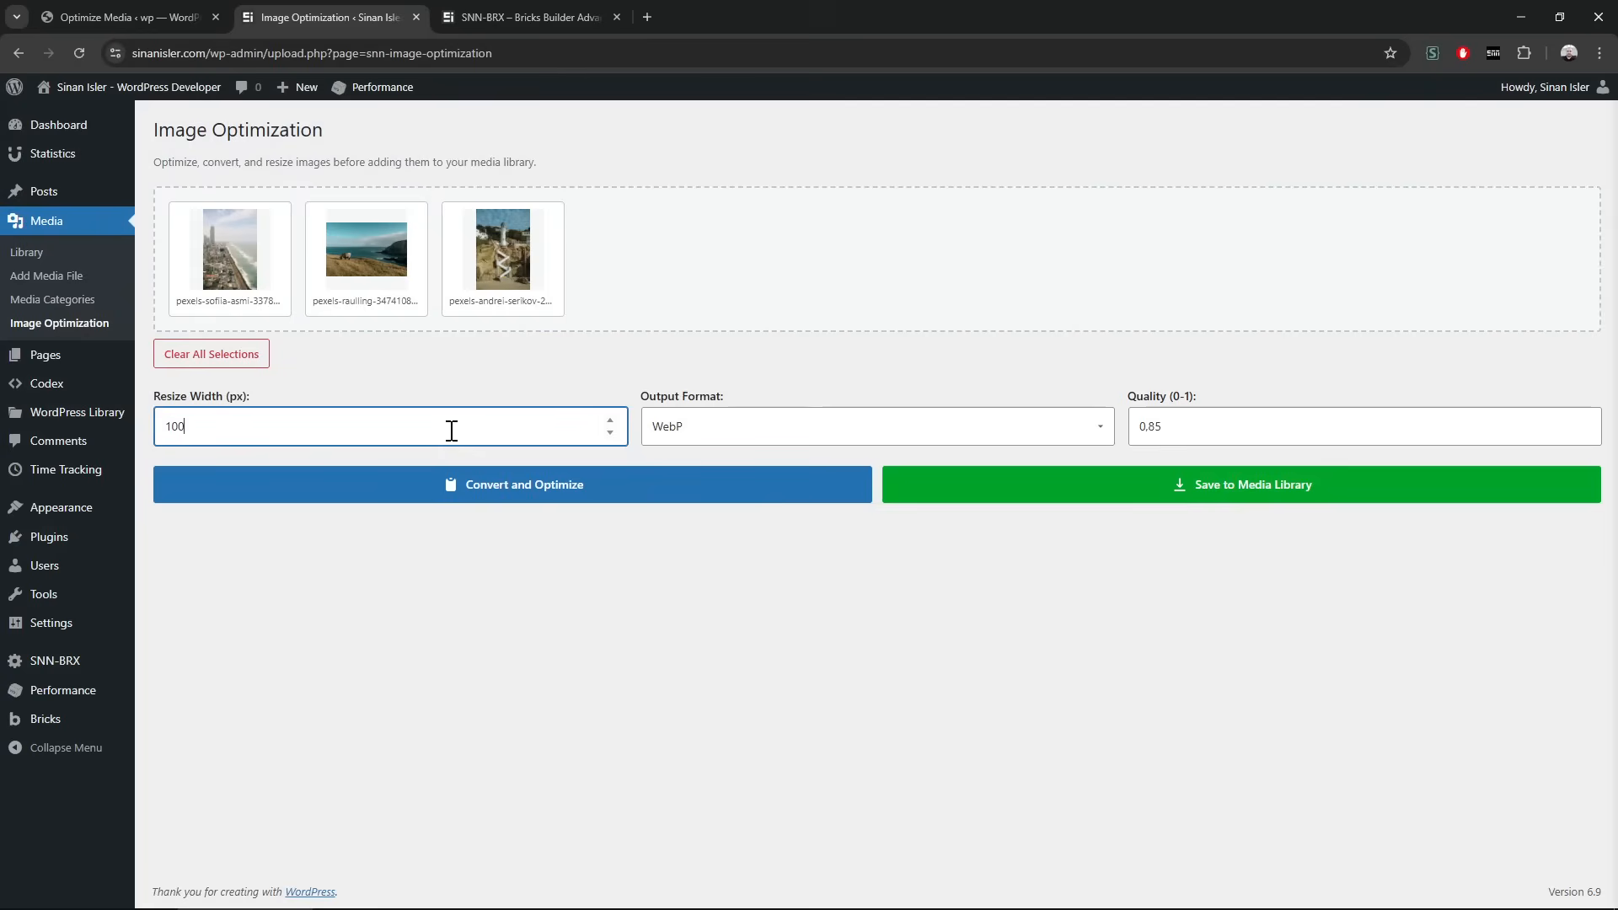
left_click(495, 498)
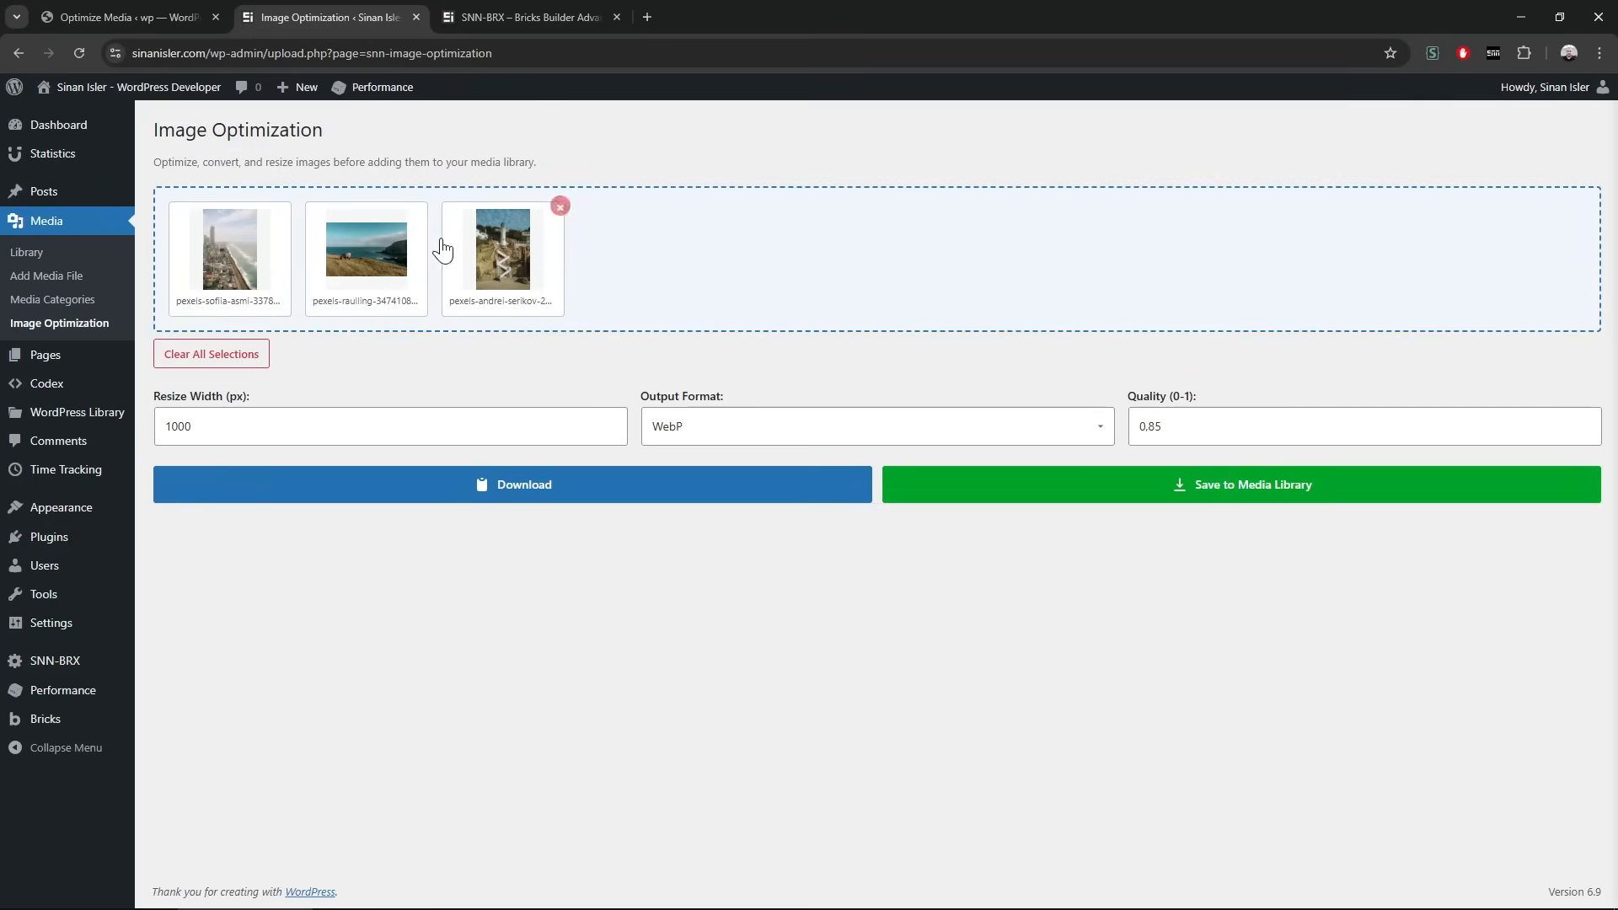
- Clear all loaded images, close the live site's page and return to the localhost optimization page
left_click(231, 368)
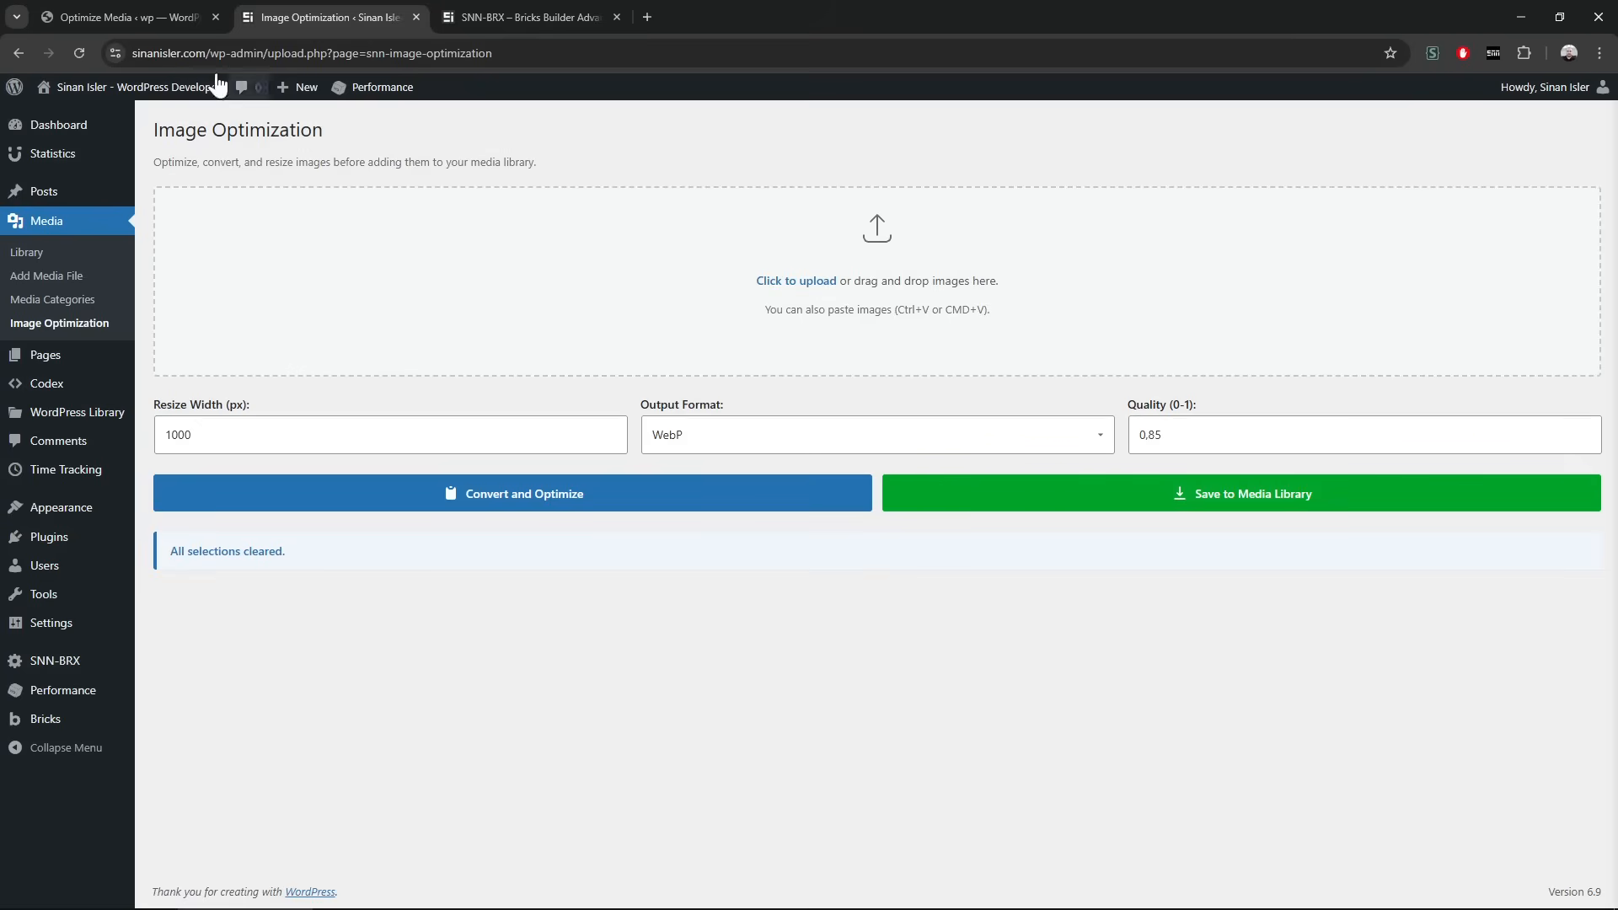
left_click(126, 17)
left_click(416, 17)
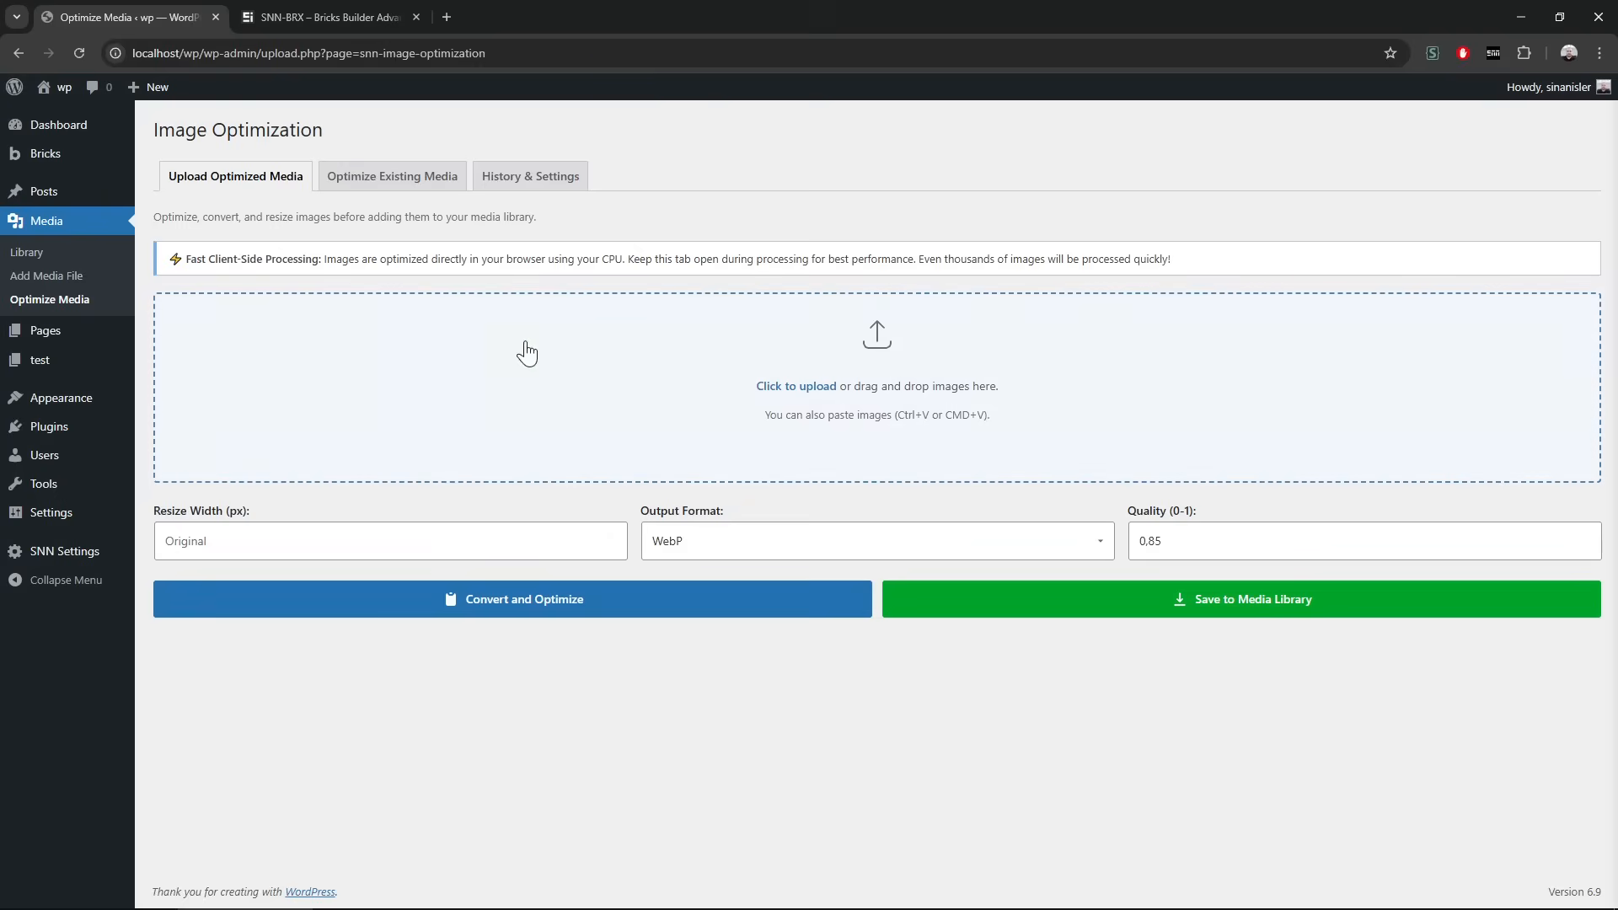
- Scan the existing media library for unoptimized images
left_click(373, 186)
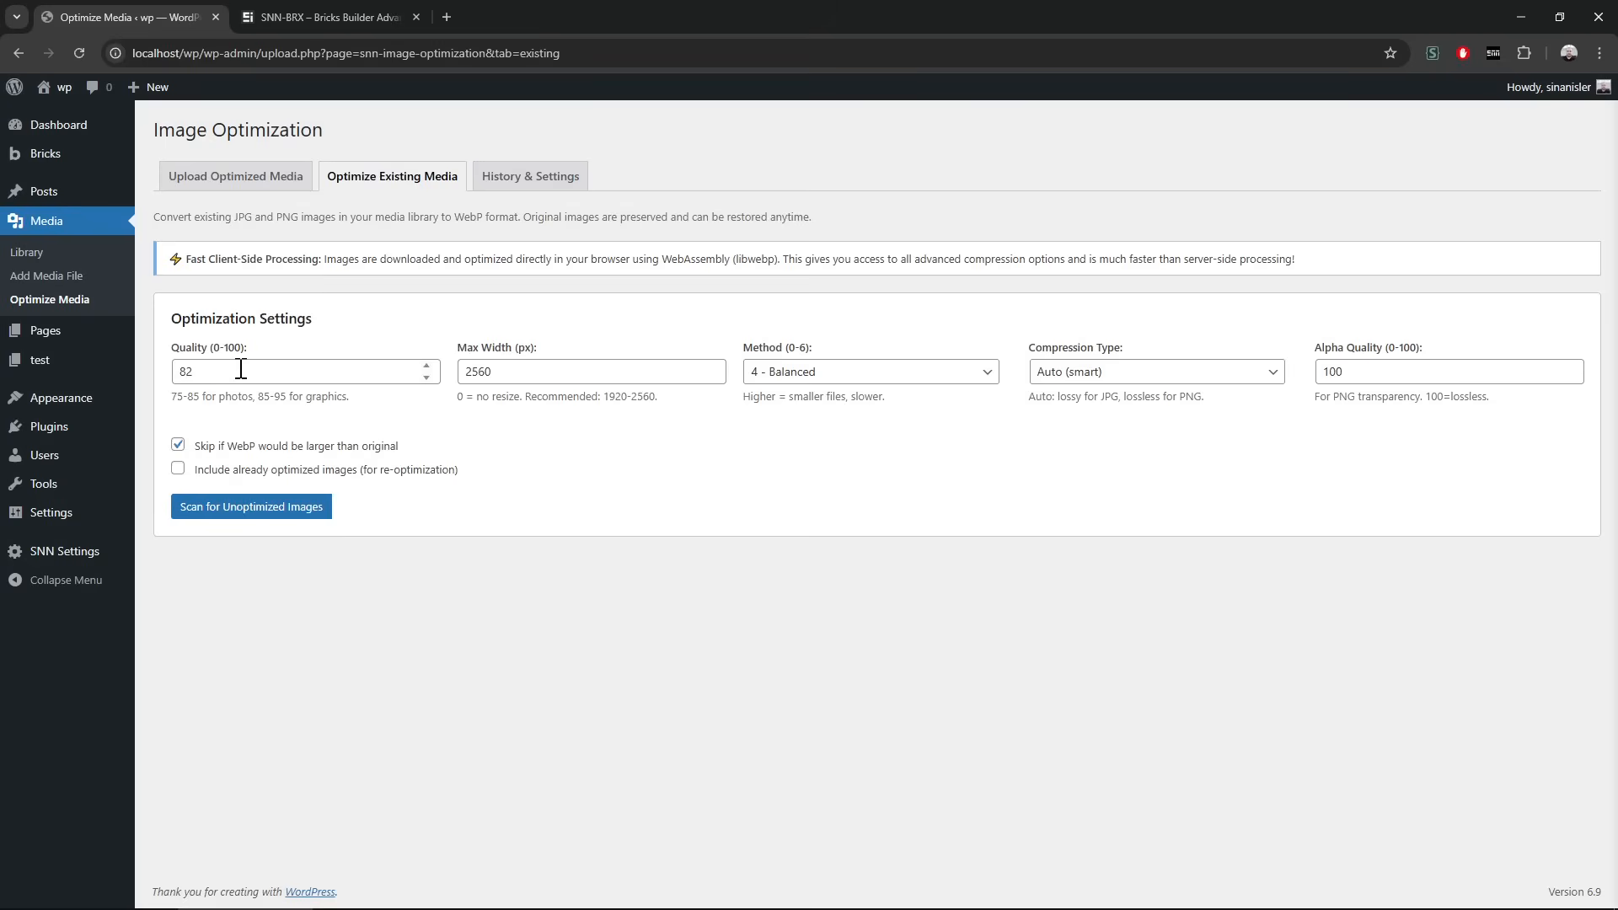
left_click(225, 504)
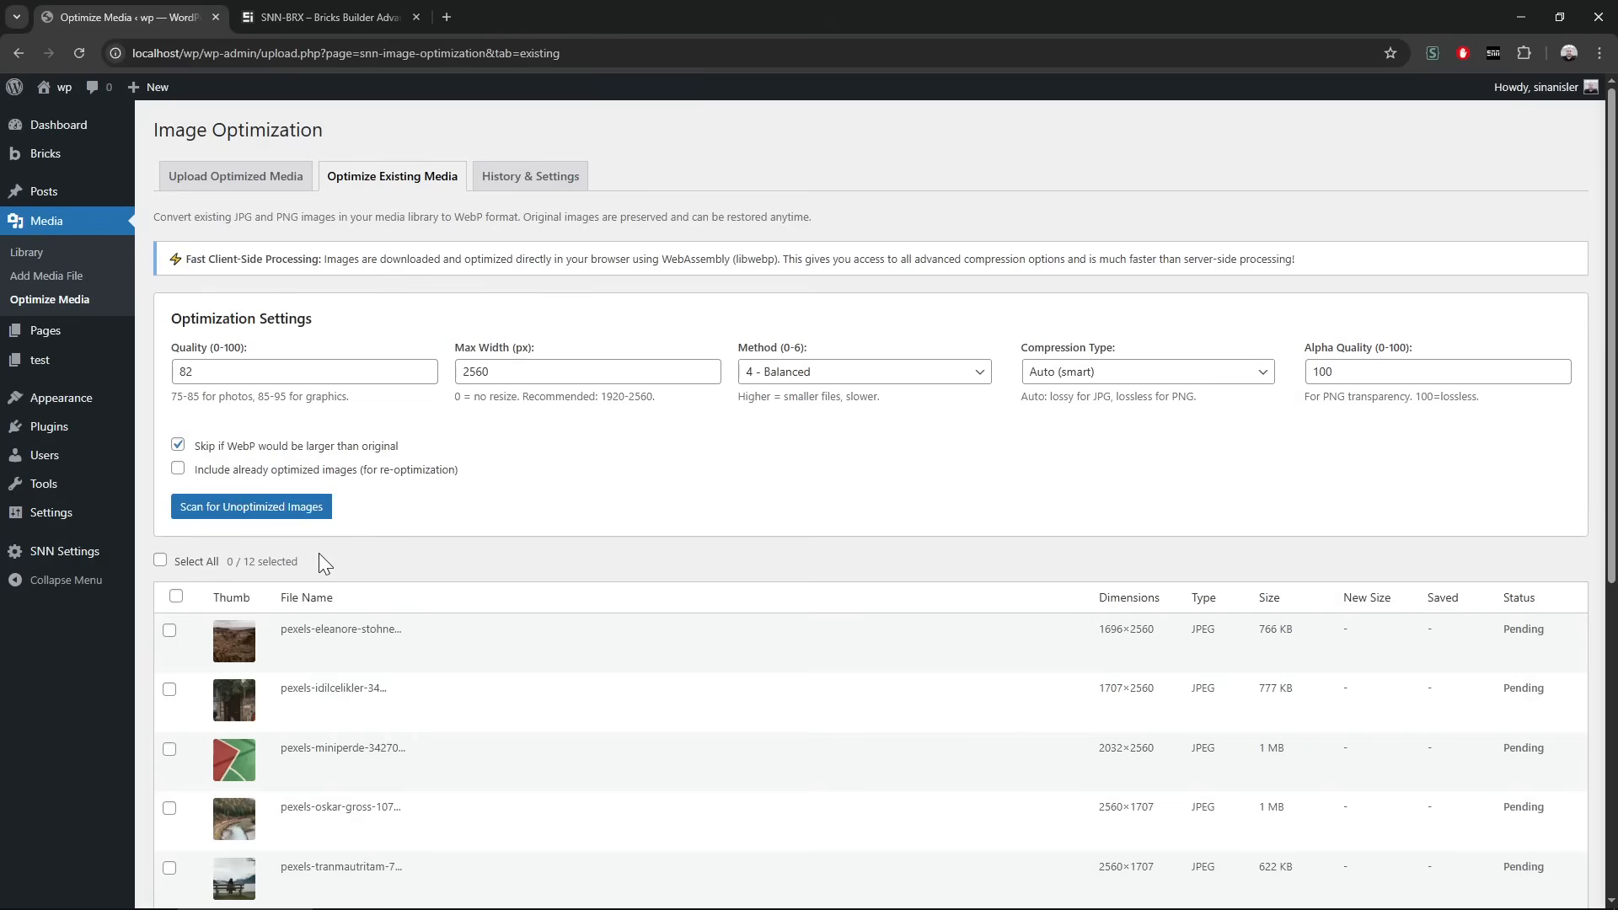
scroll(319, 553, "down", 2)
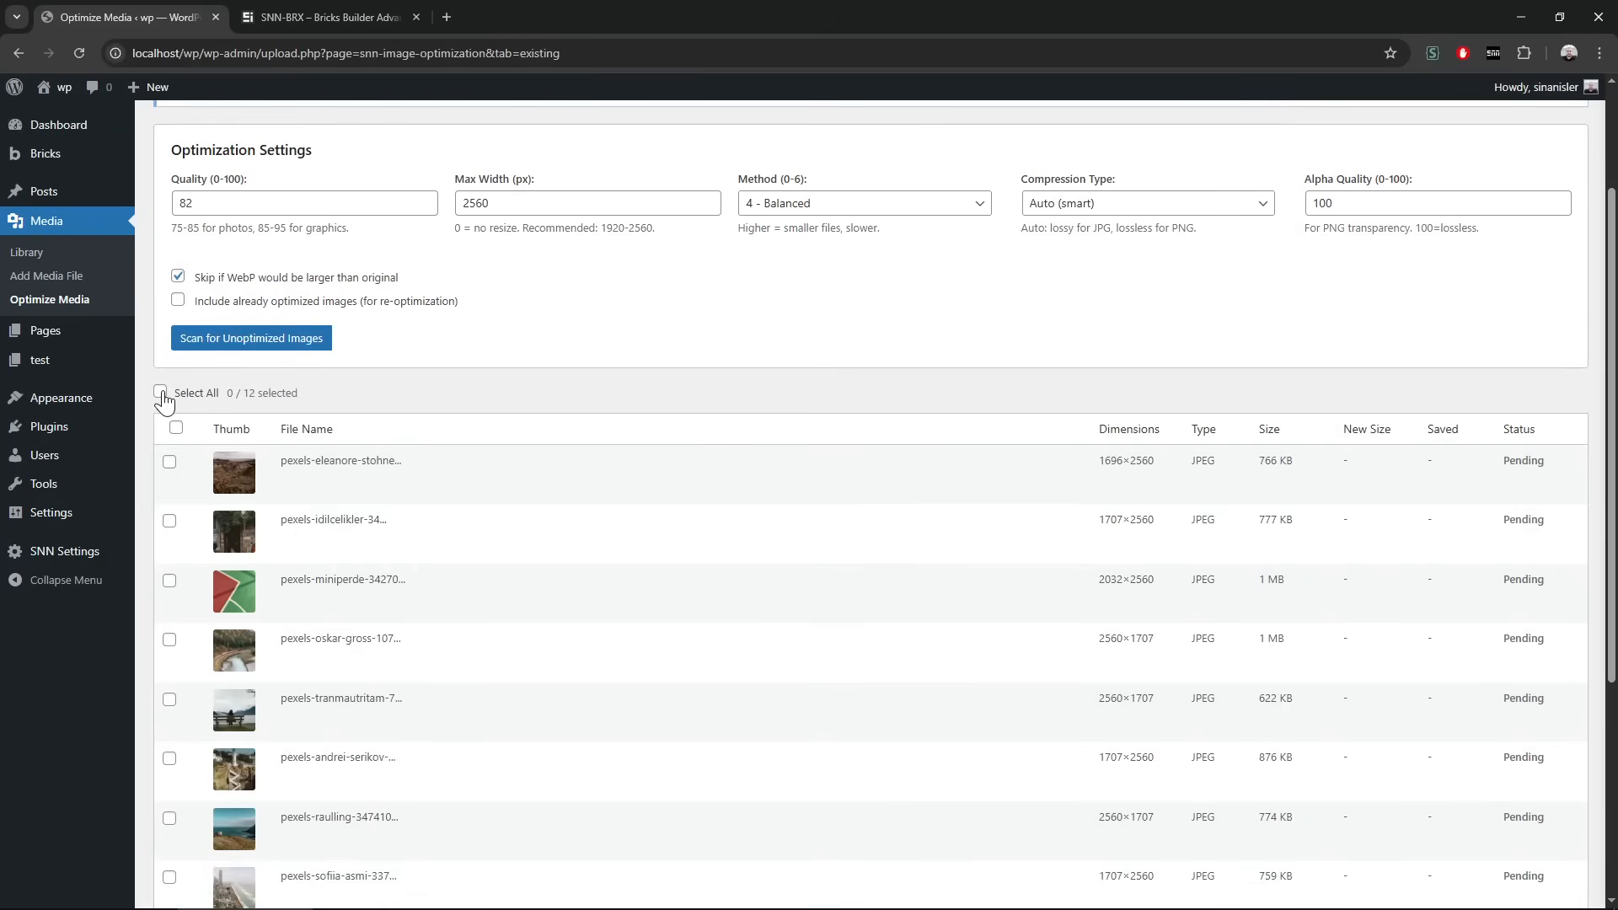
- Try selecting all scanned images and deselecting them again, both above the table and in its header row
left_click(160, 392)
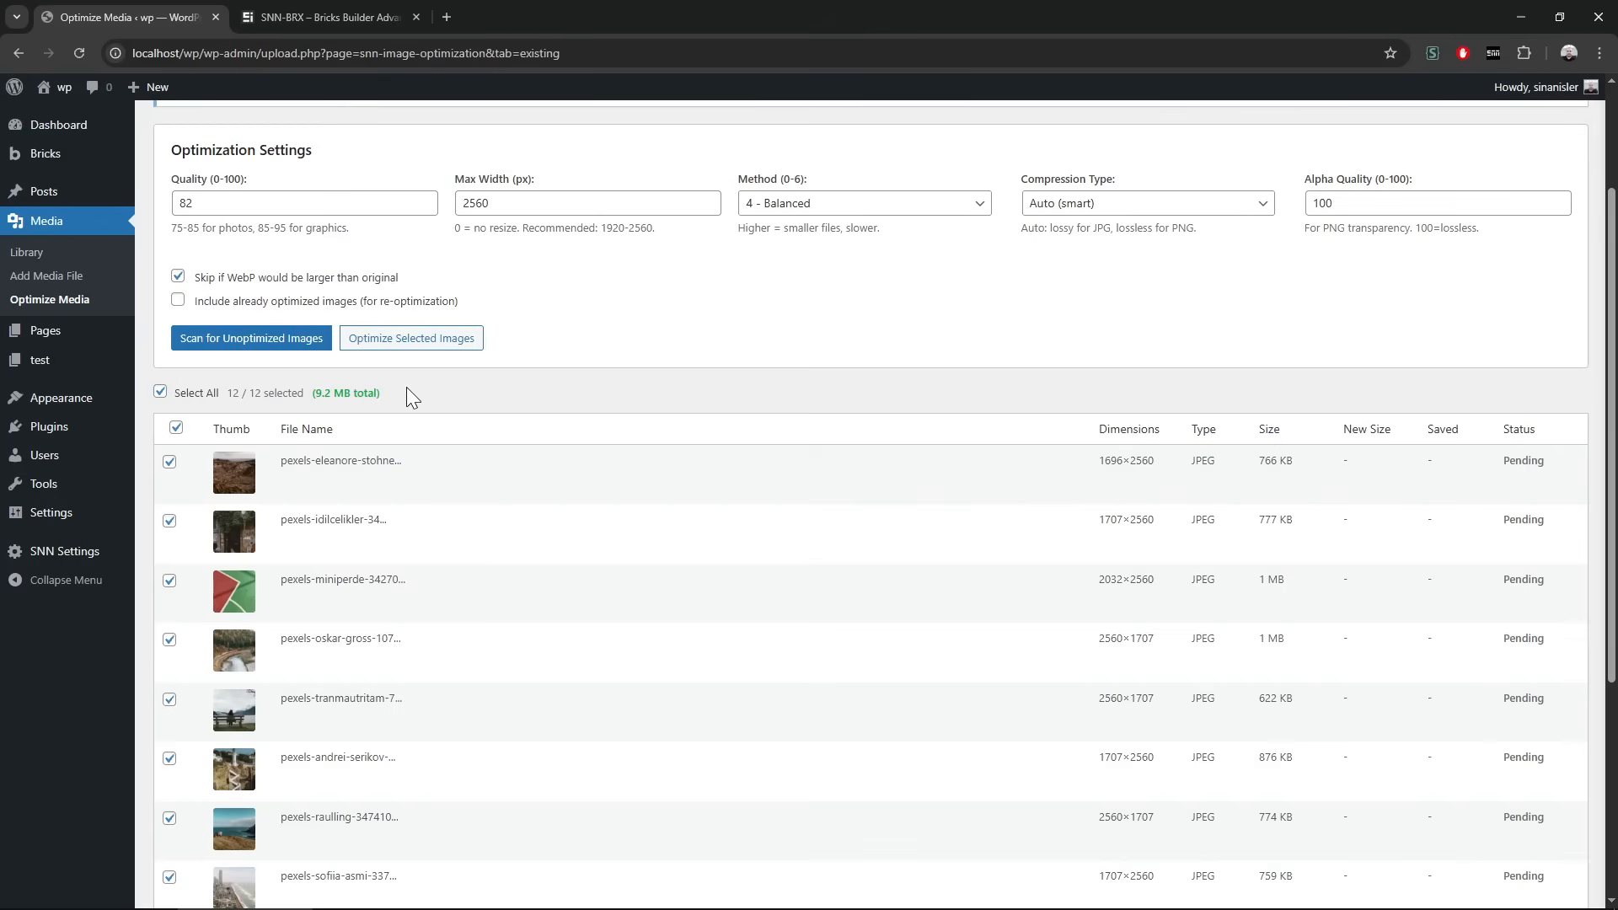
left_click(160, 391)
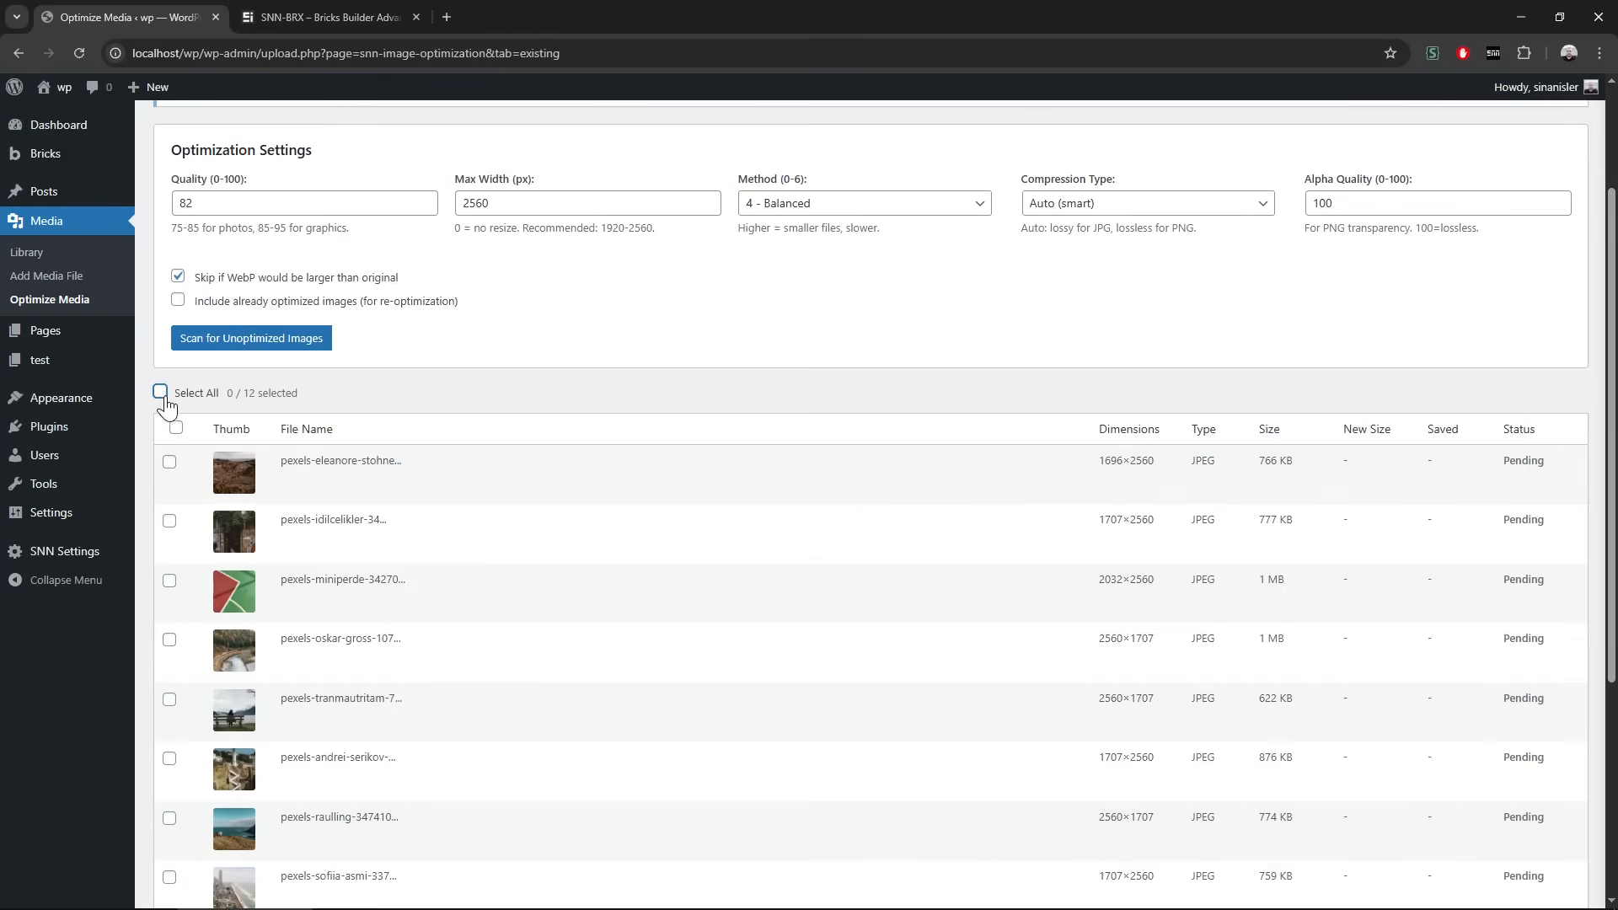
left_click(176, 427)
left_click(176, 427)
left_click(176, 427)
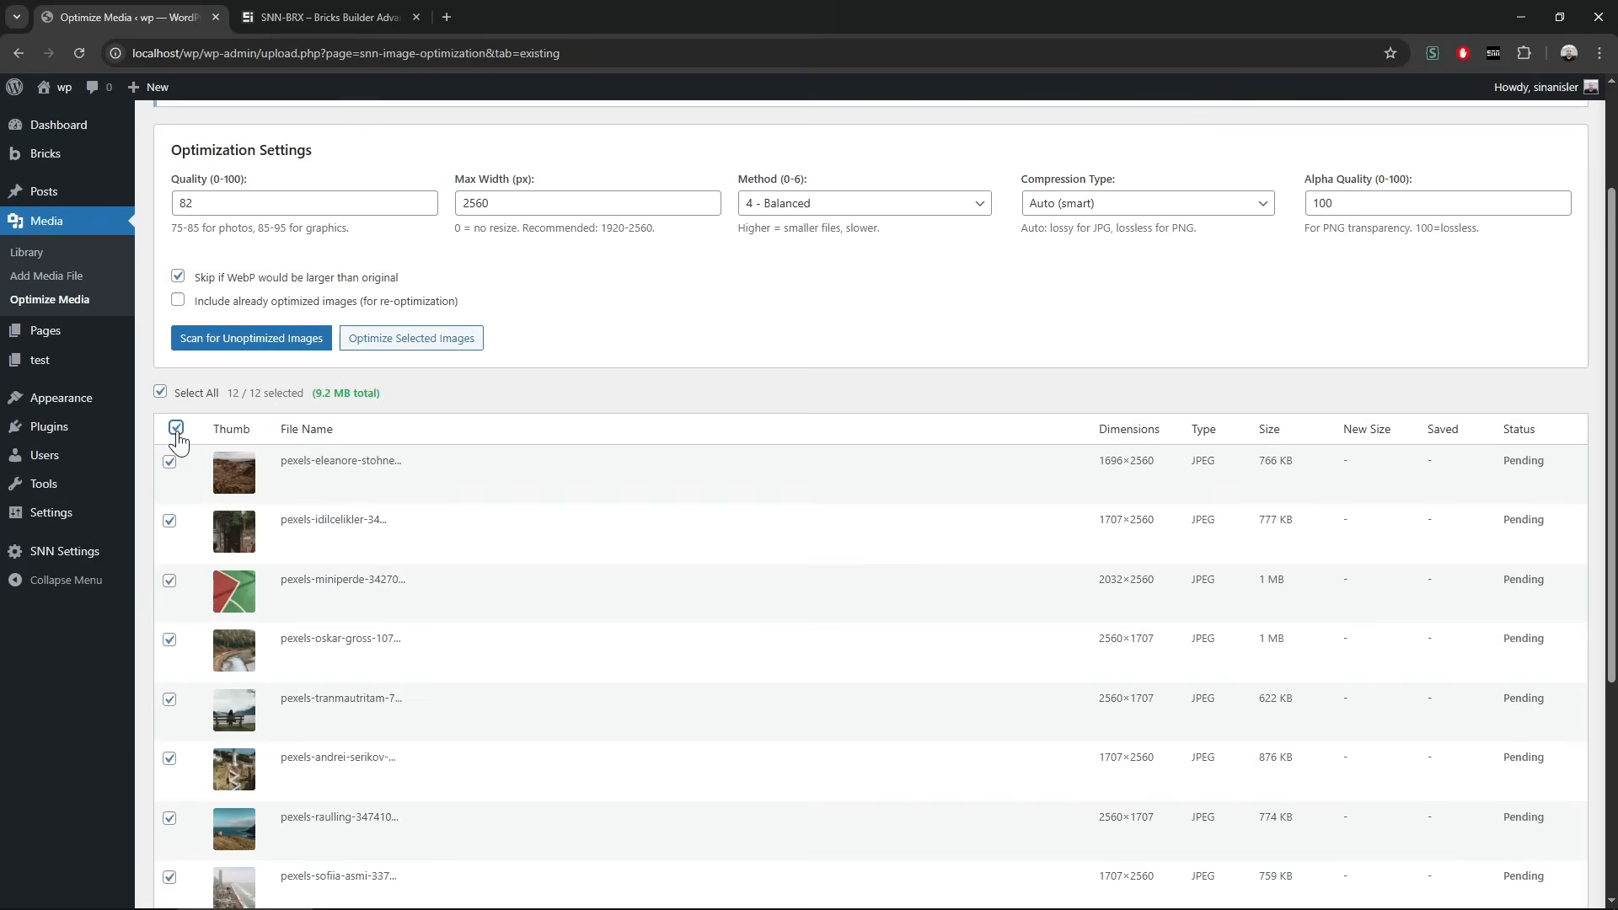
left_click(160, 391)
- Select the first four images in the scanned list for optimization
left_click(169, 462)
left_click(169, 519)
left_click(170, 580)
left_click(169, 639)
scroll(463, 625, "down", 4)
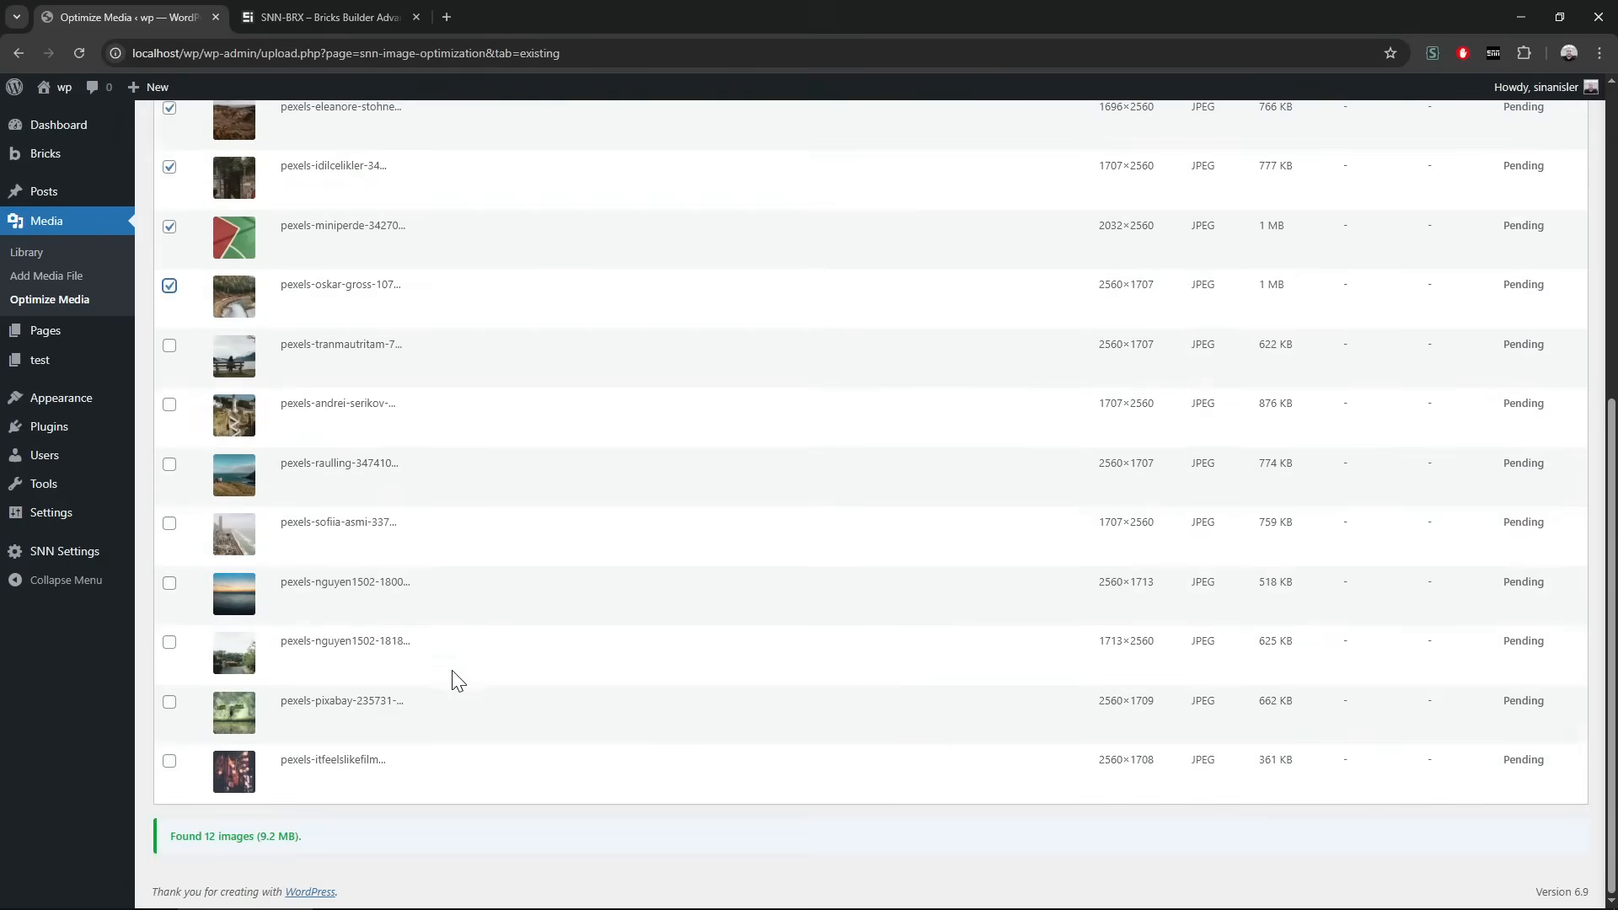
scroll(474, 415, "up", 5)
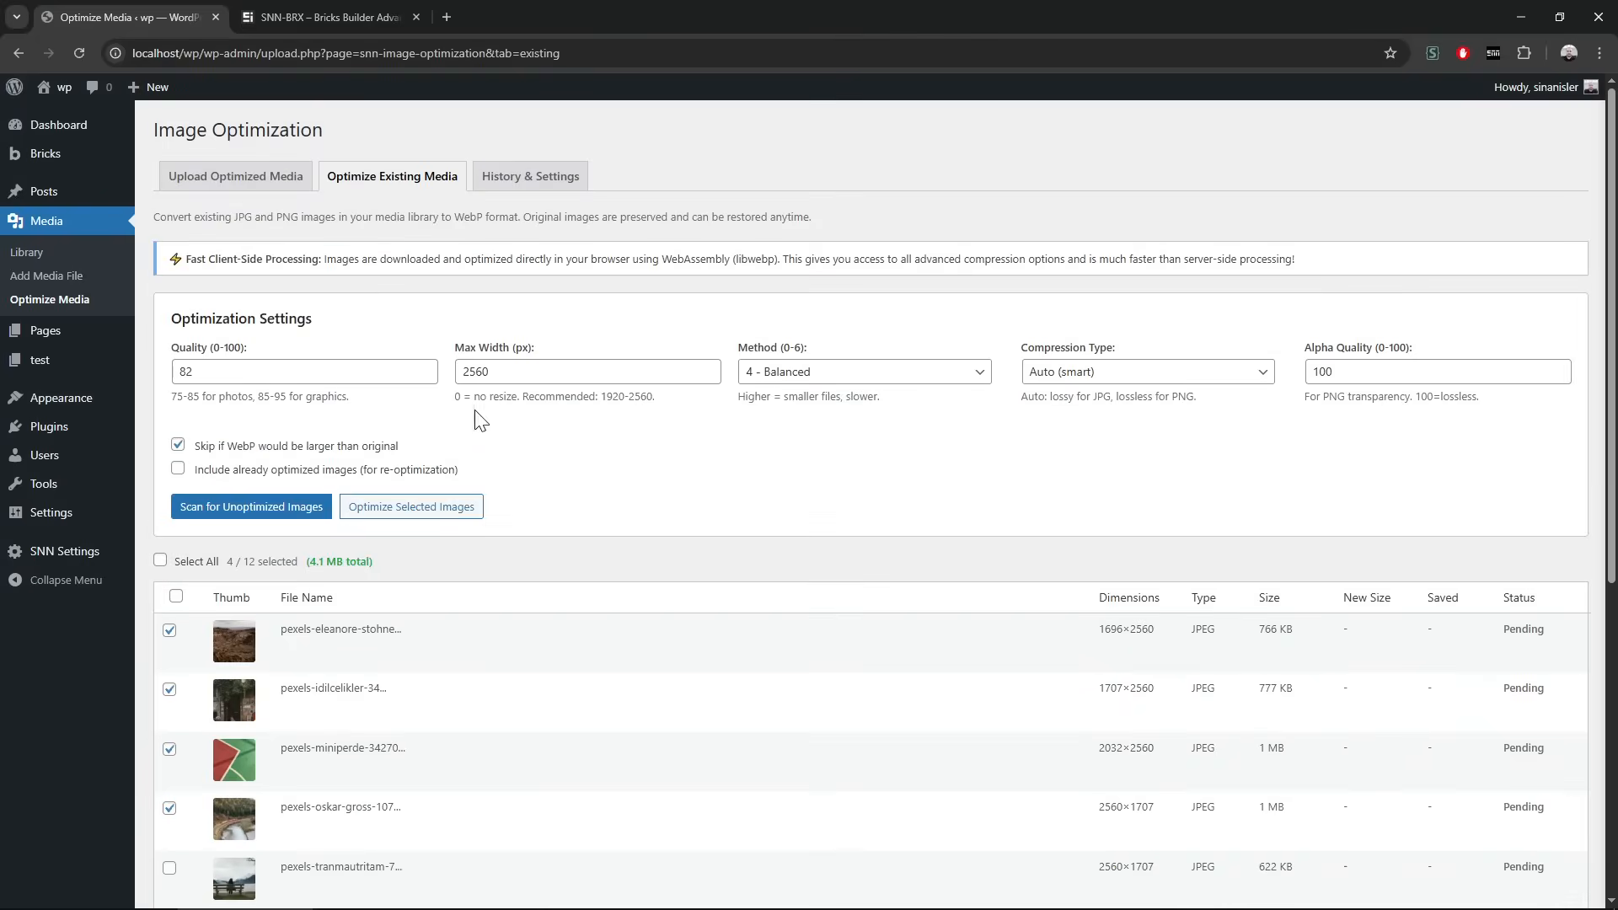
scroll(440, 697, "down", 5)
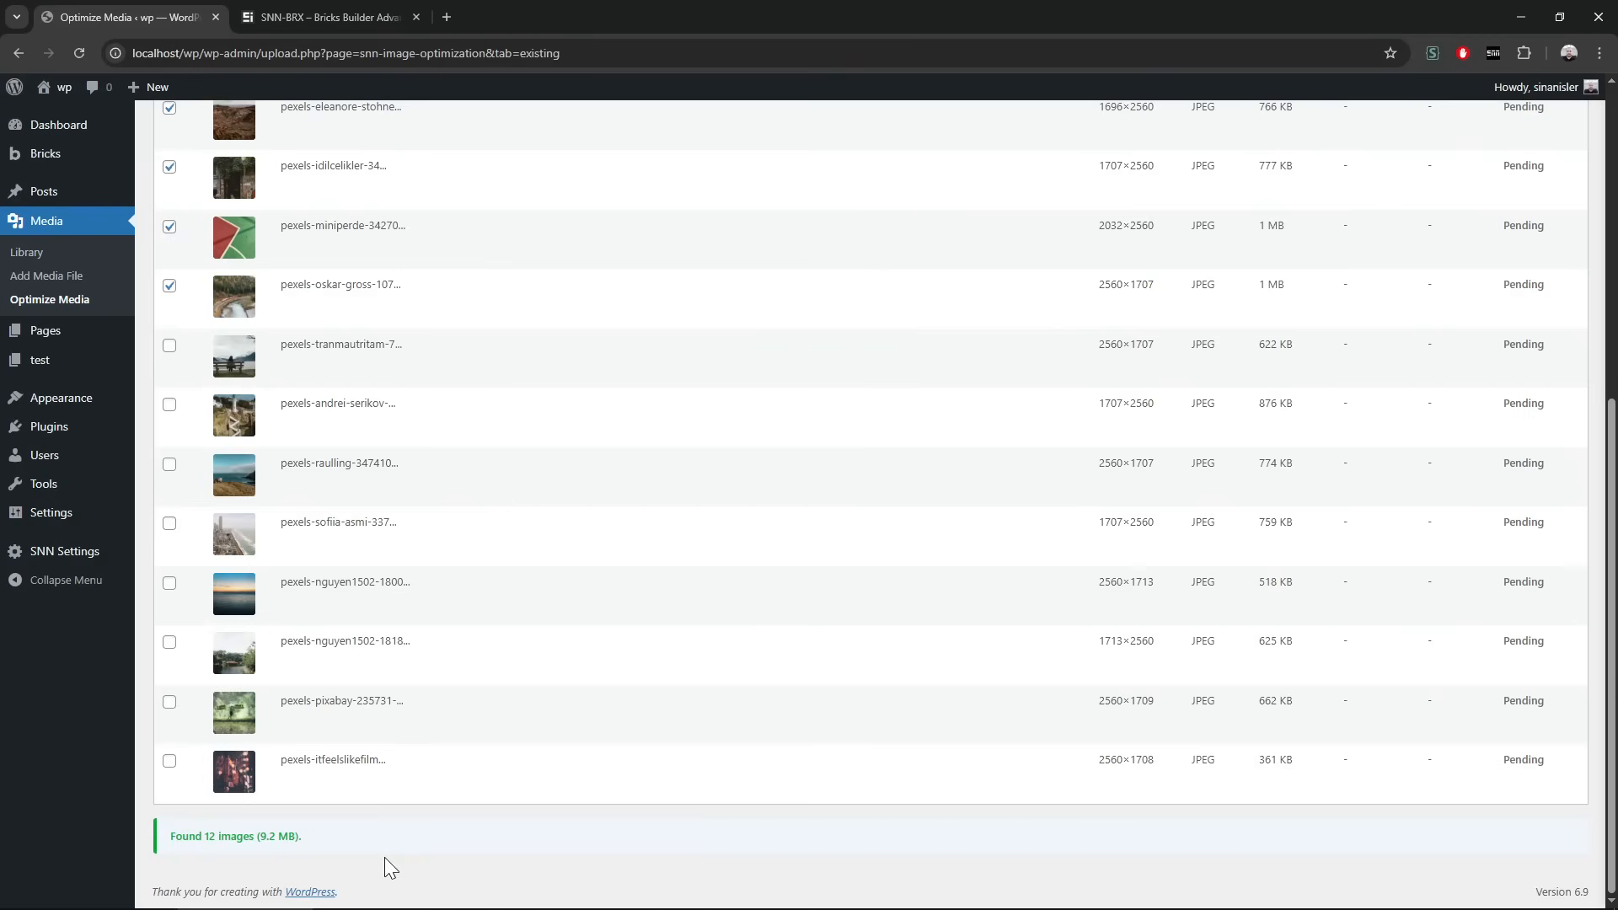
scroll(384, 857, "up", 6)
scroll(426, 756, "down", 5)
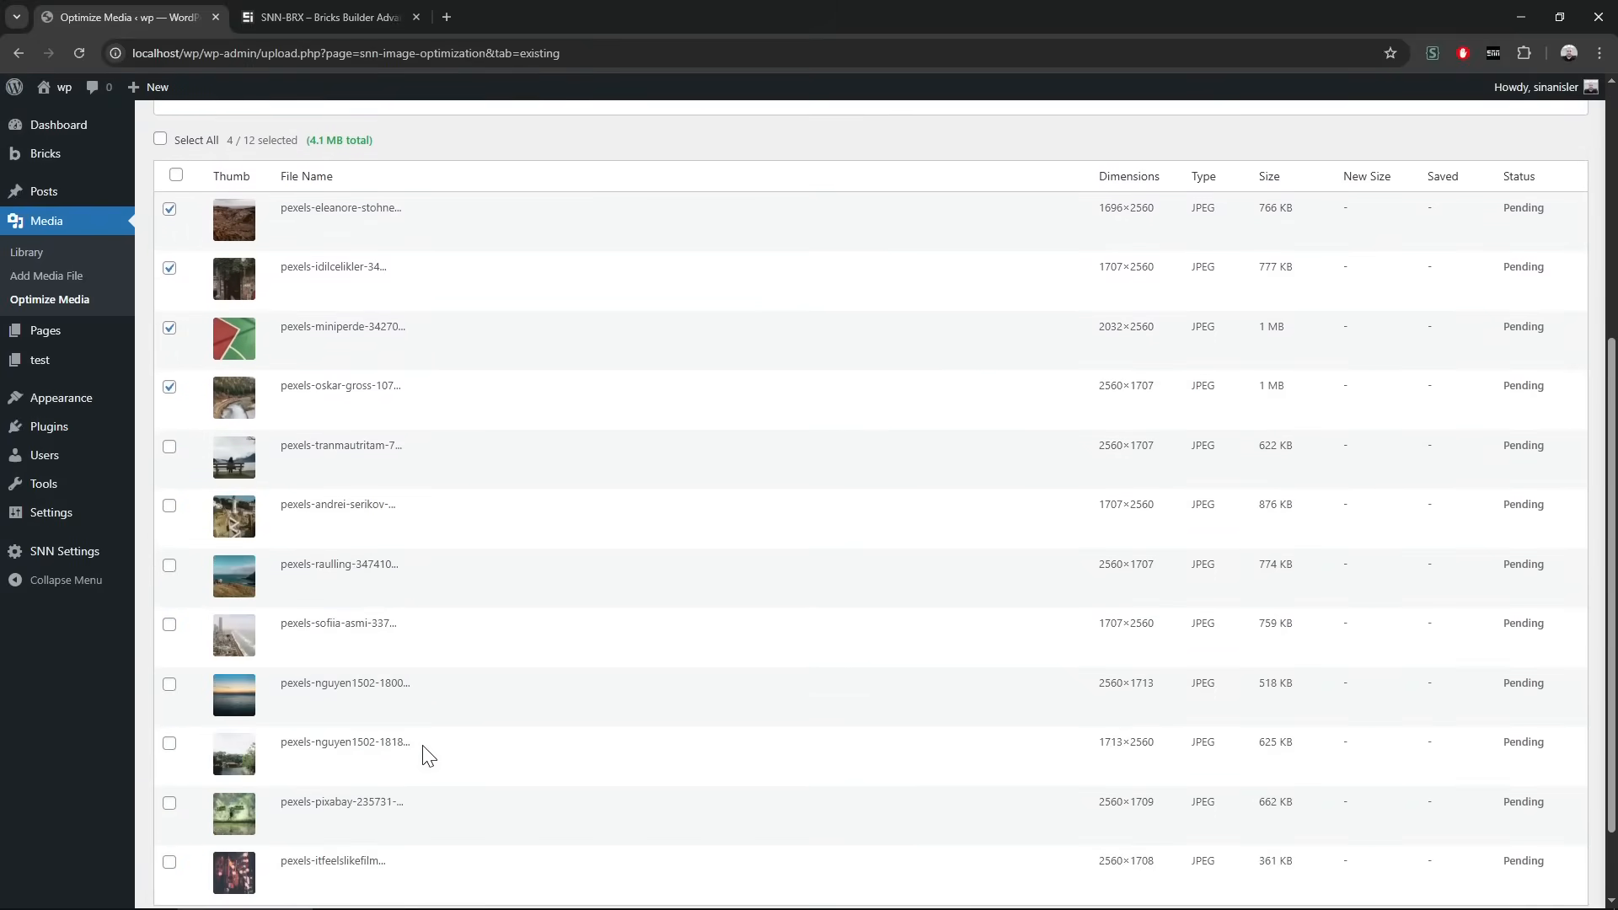
scroll(426, 756, "up", 5)
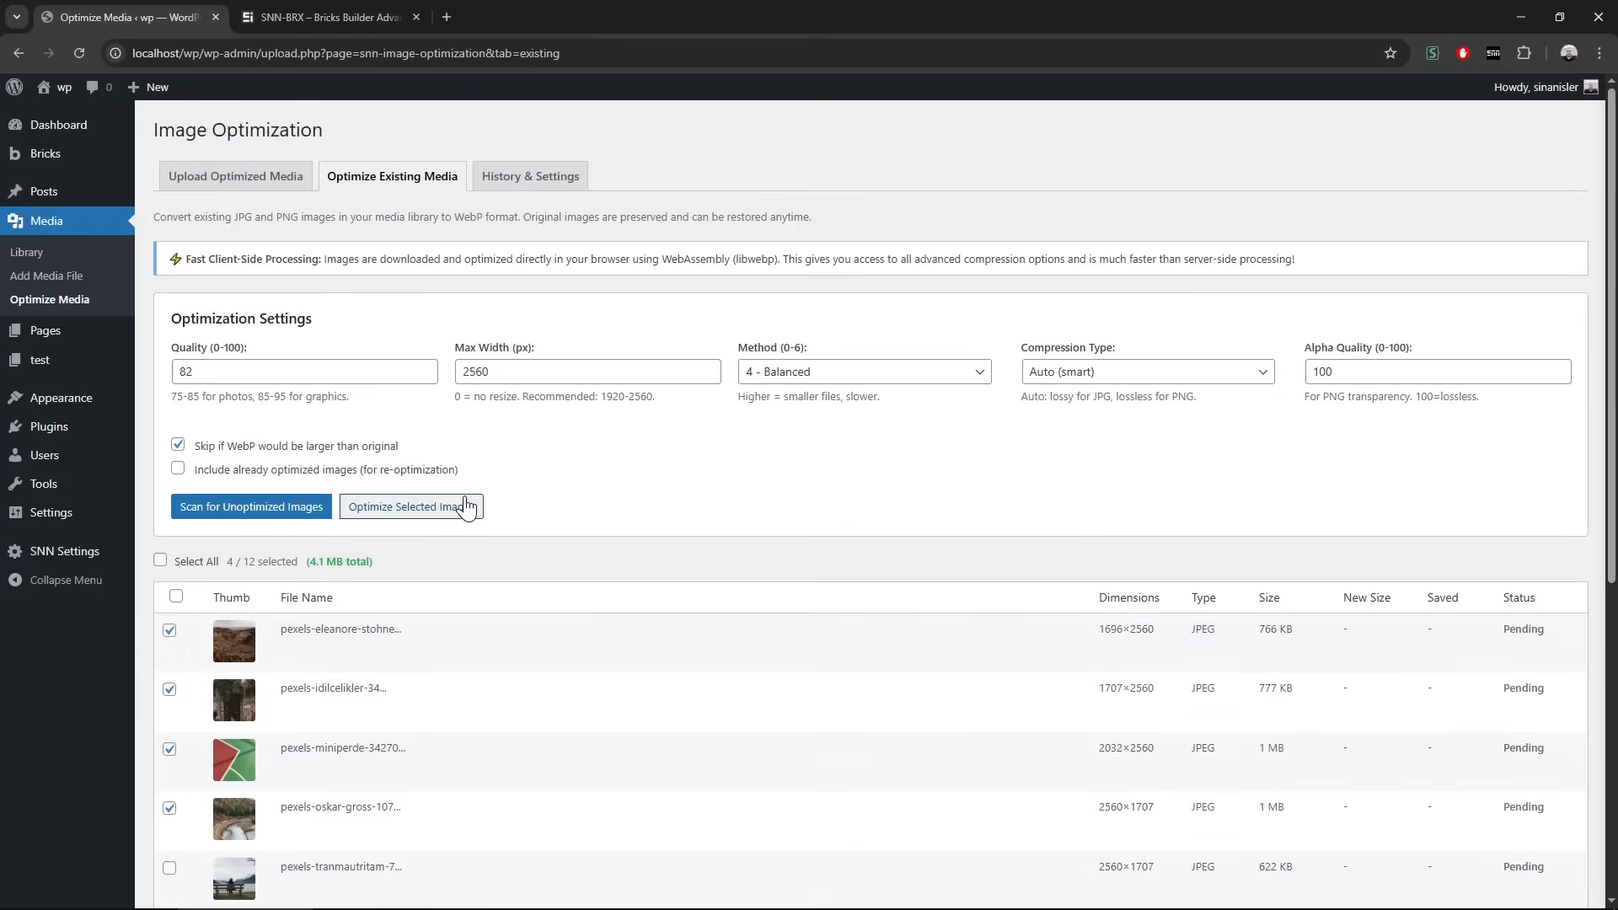
- Compare the Fast Client-Side Processing notes on the Optimize Existing Media and Upload Optimized Media pages
left_click_drag(247, 260, 325, 261)
left_click(783, 259)
middle_click(257, 194)
left_click(331, 8)
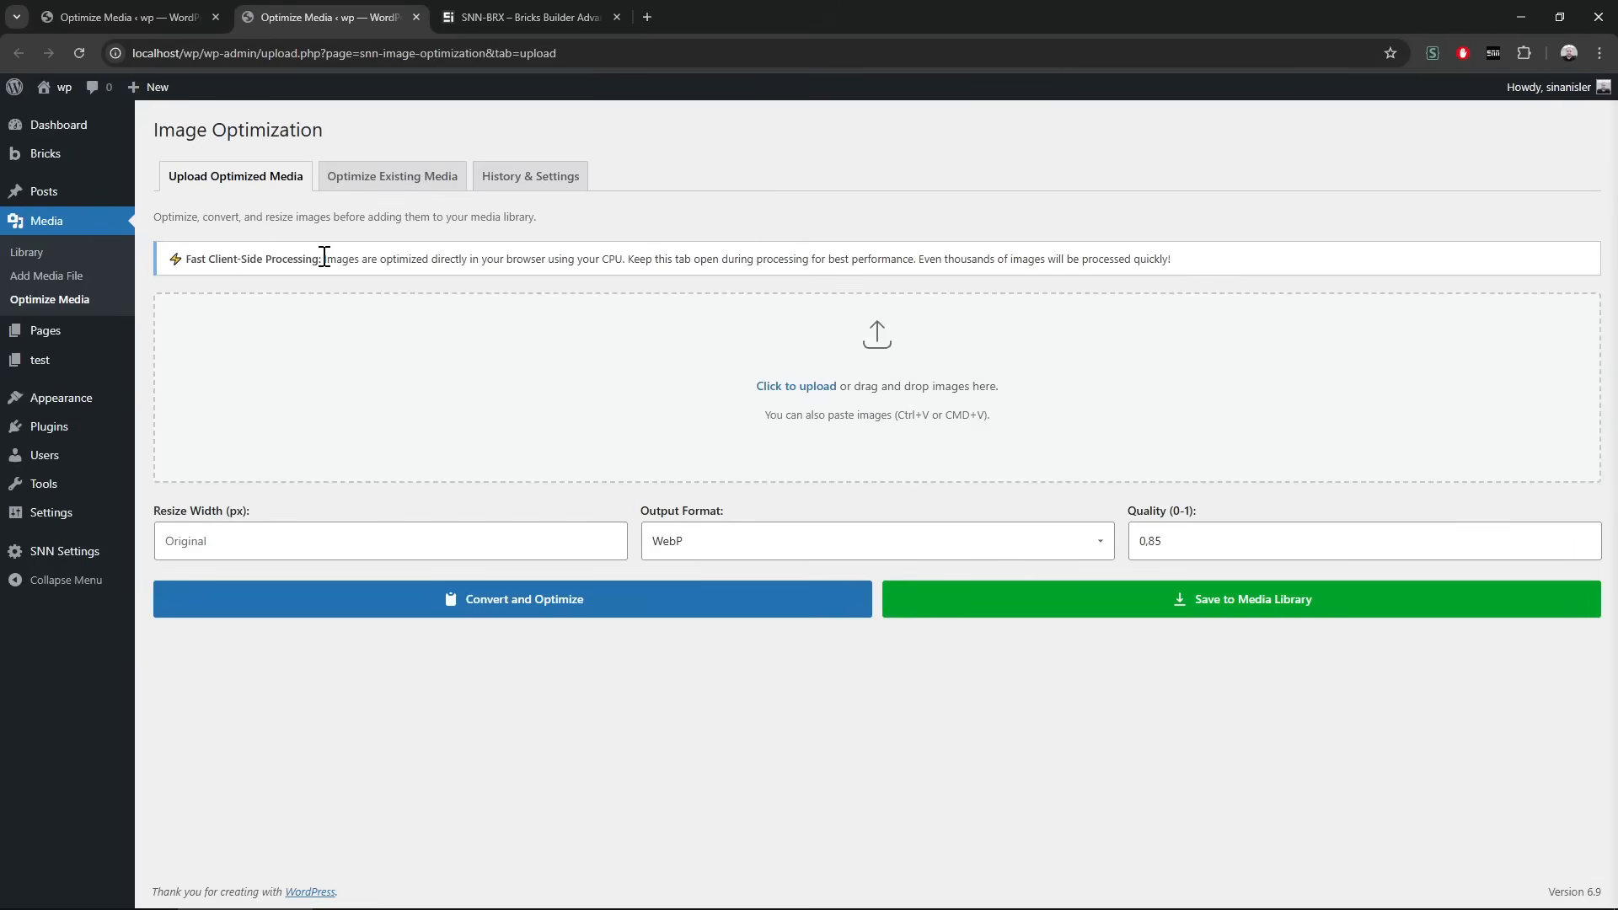
left_click(130, 23)
middle_click(330, 6)
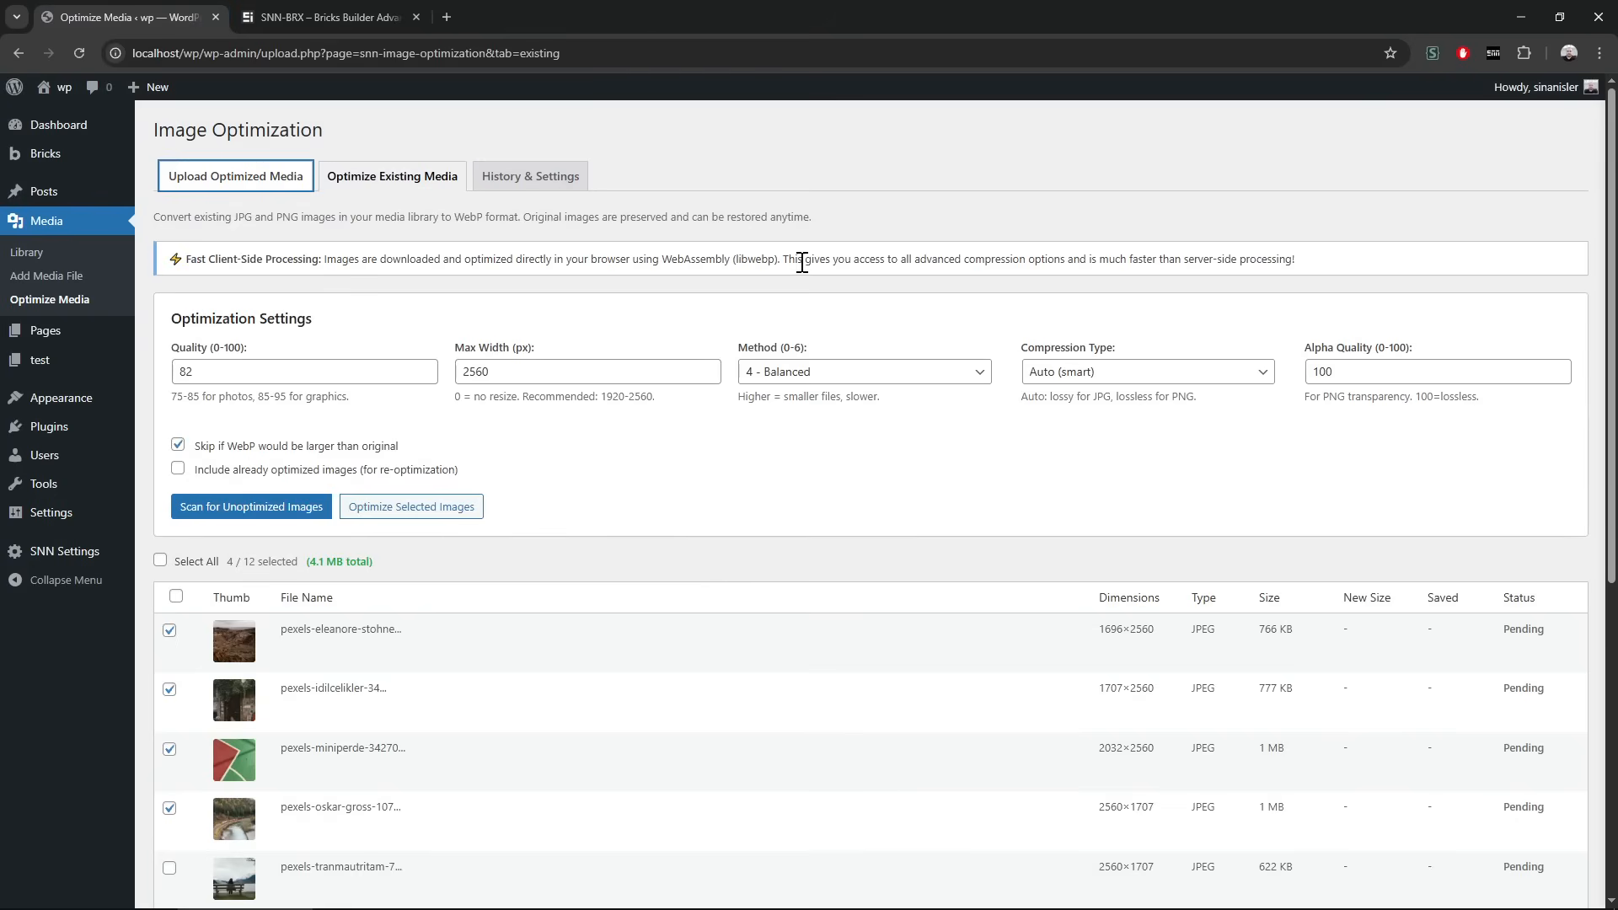
left_click_drag(615, 259, 1223, 265)
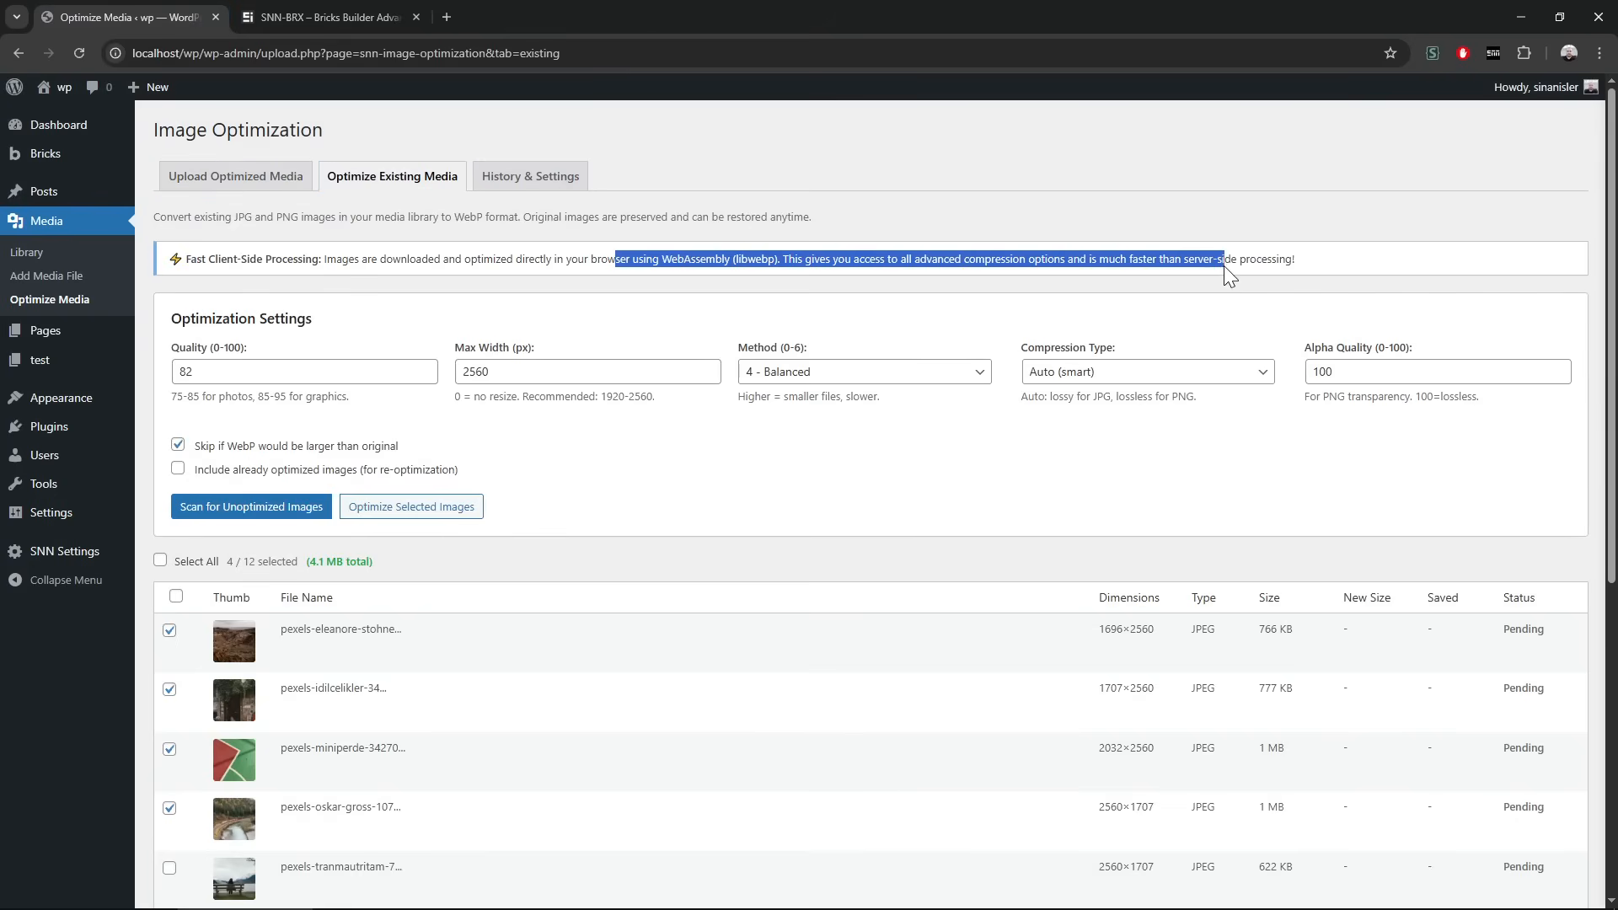
left_click(1183, 291)
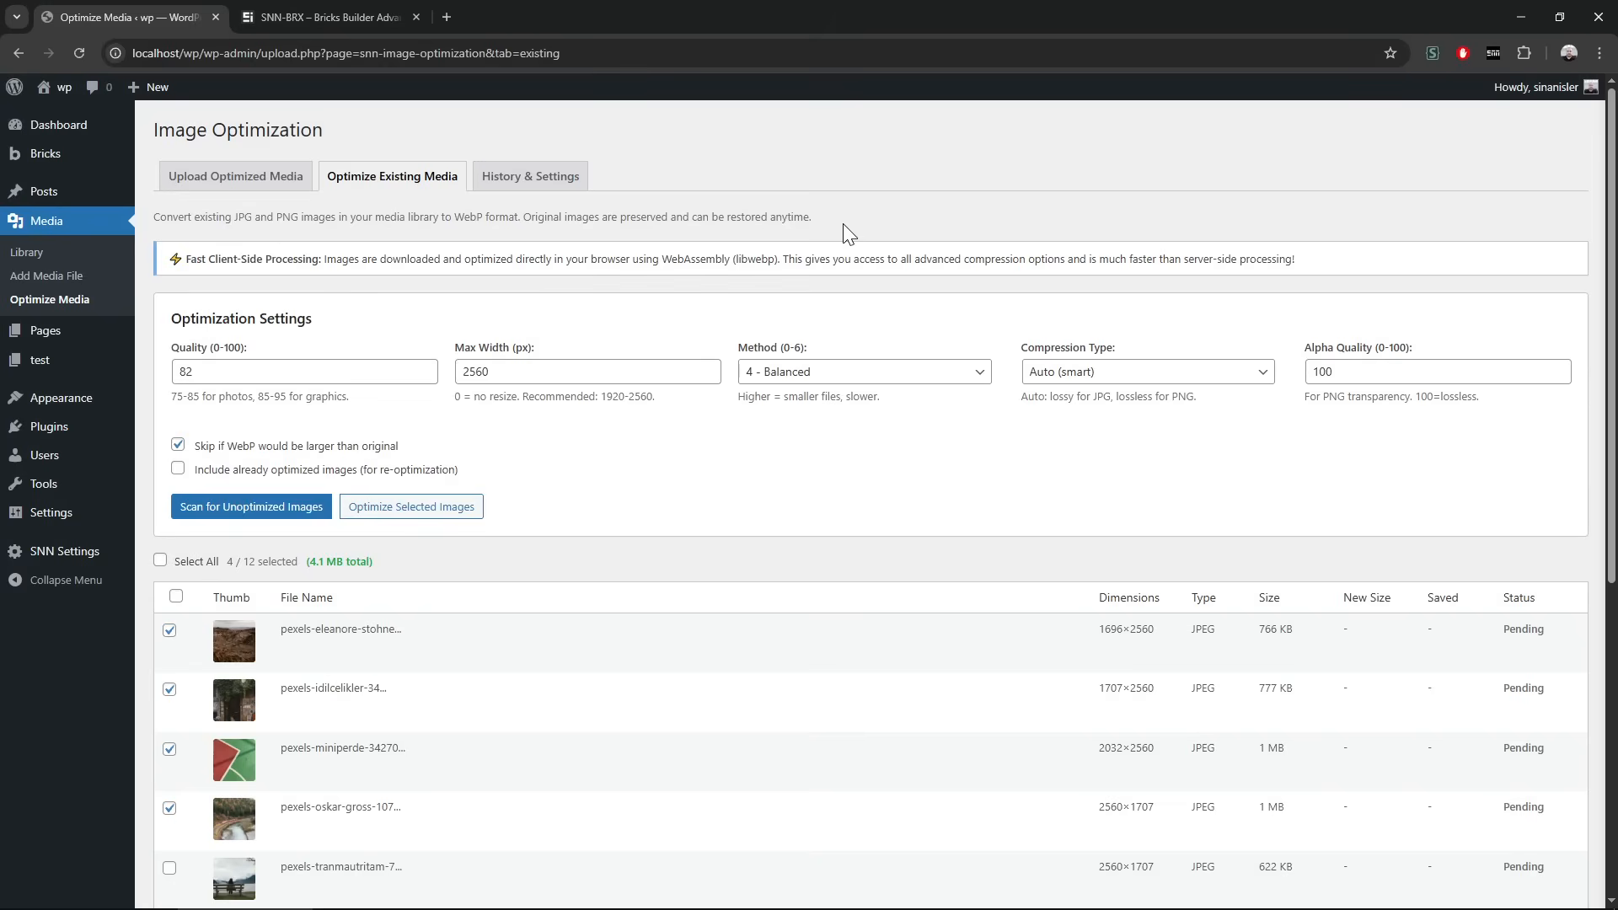
- Search the web for "php gd", look over the results, and return to the client-side processing note
key("ctrl+t")
type("php gd")
key("Return")
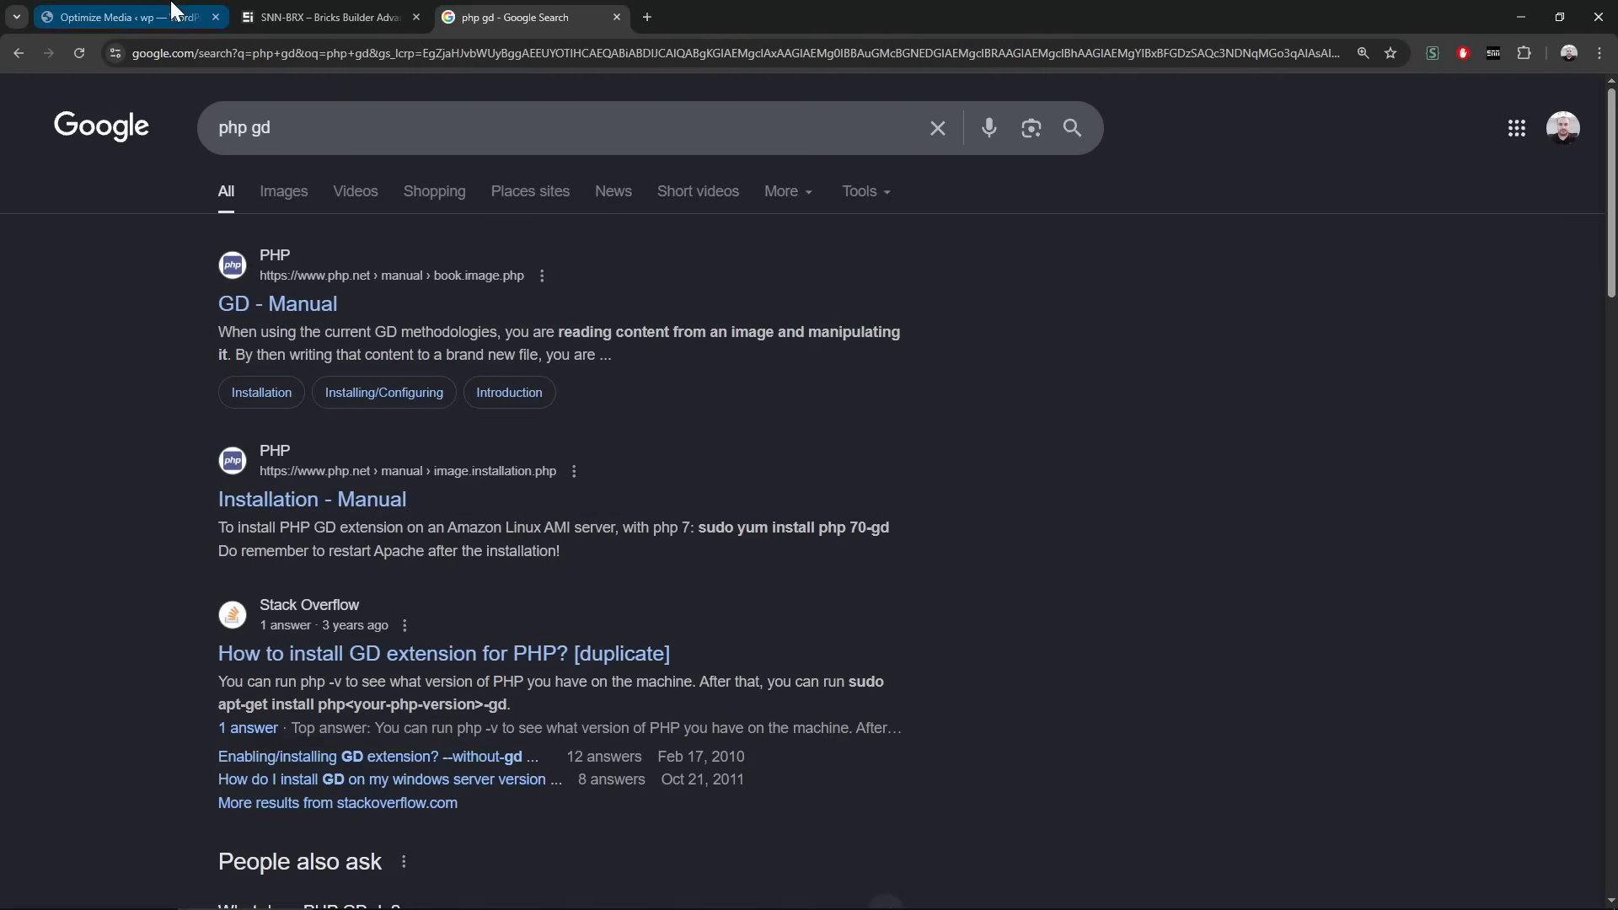
left_click_drag(380, 354, 97, 277)
left_click(96, 277)
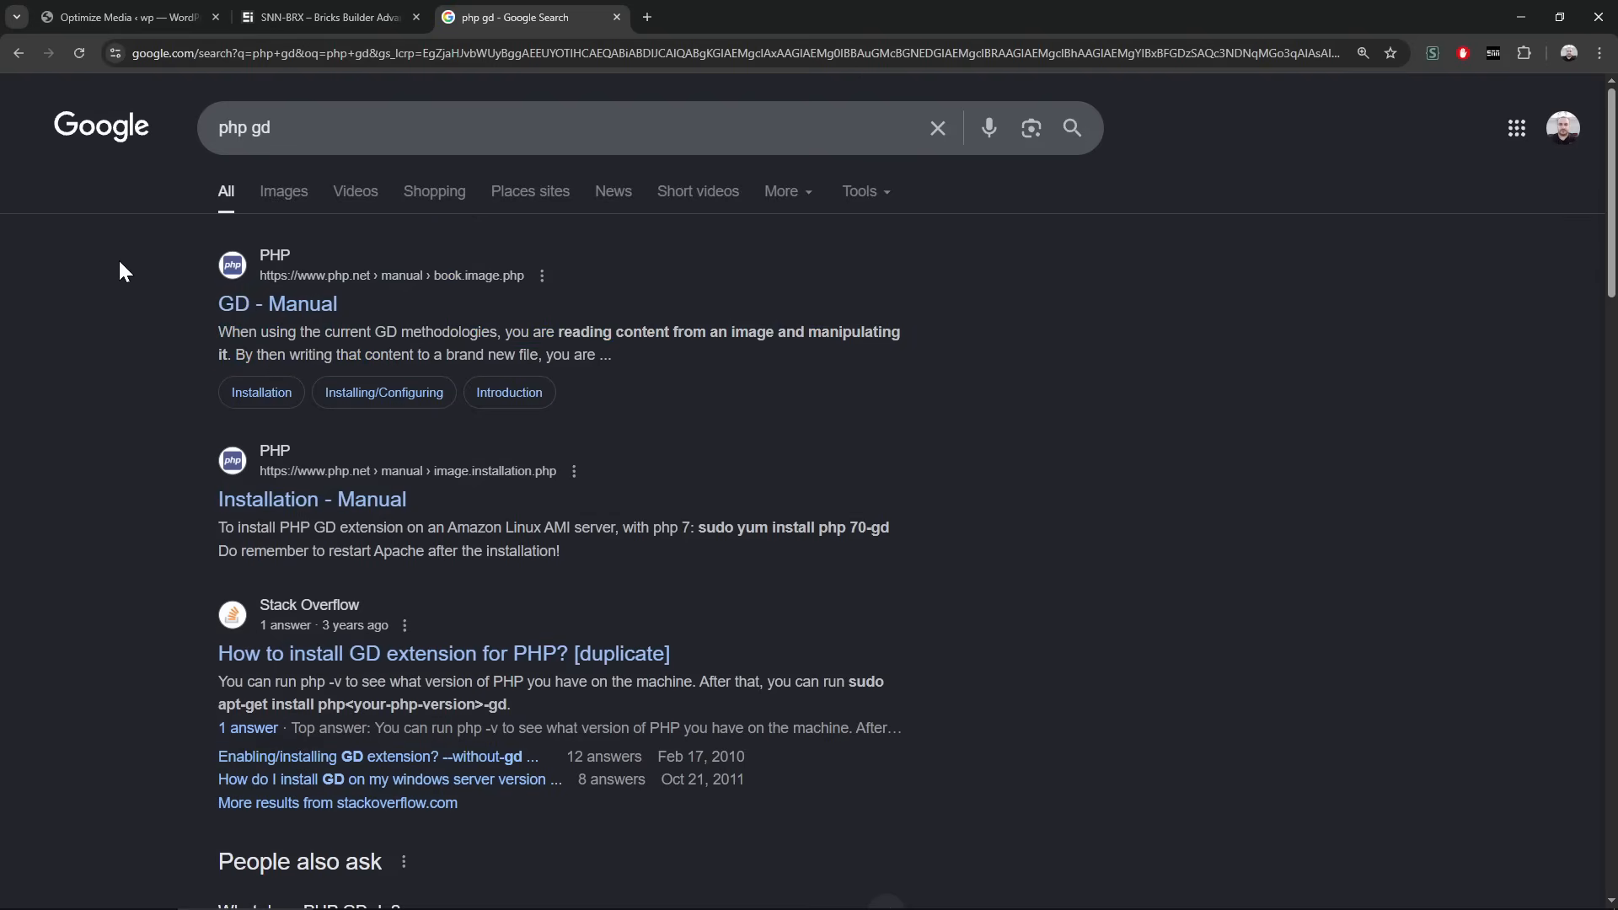
left_click(176, 10)
middle_click(586, 11)
left_click_drag(514, 269, 1052, 255)
left_click(1052, 255)
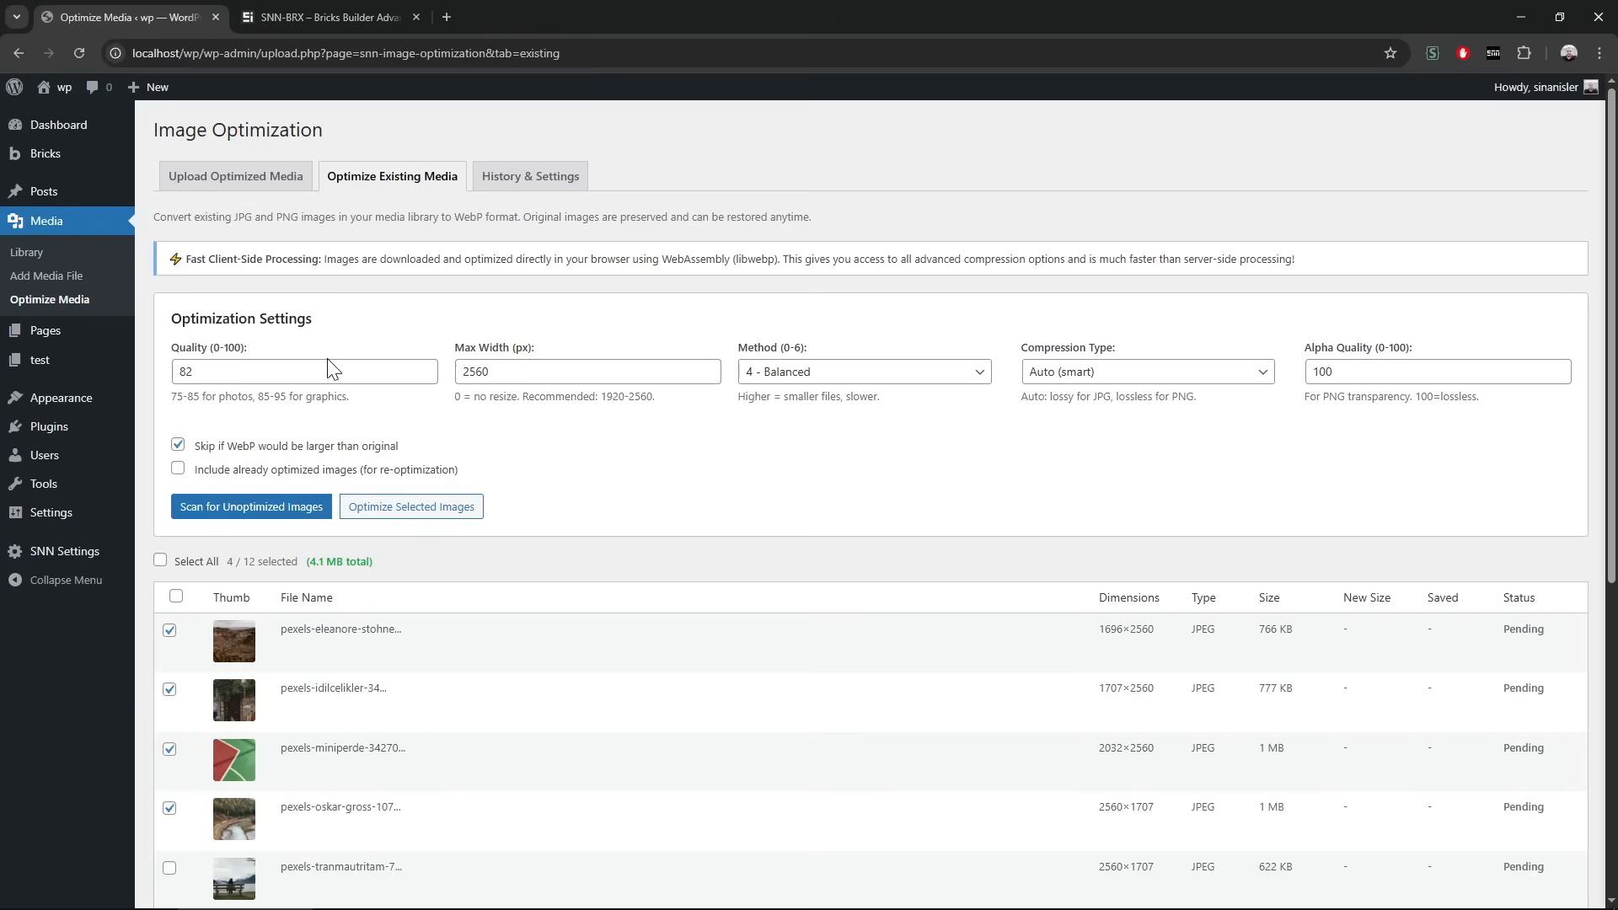
- Configure the optimization settings with quality 75, method 2 - Fast and compression type Lossy (photos)
left_click_drag(307, 373, 44, 368)
type("75")
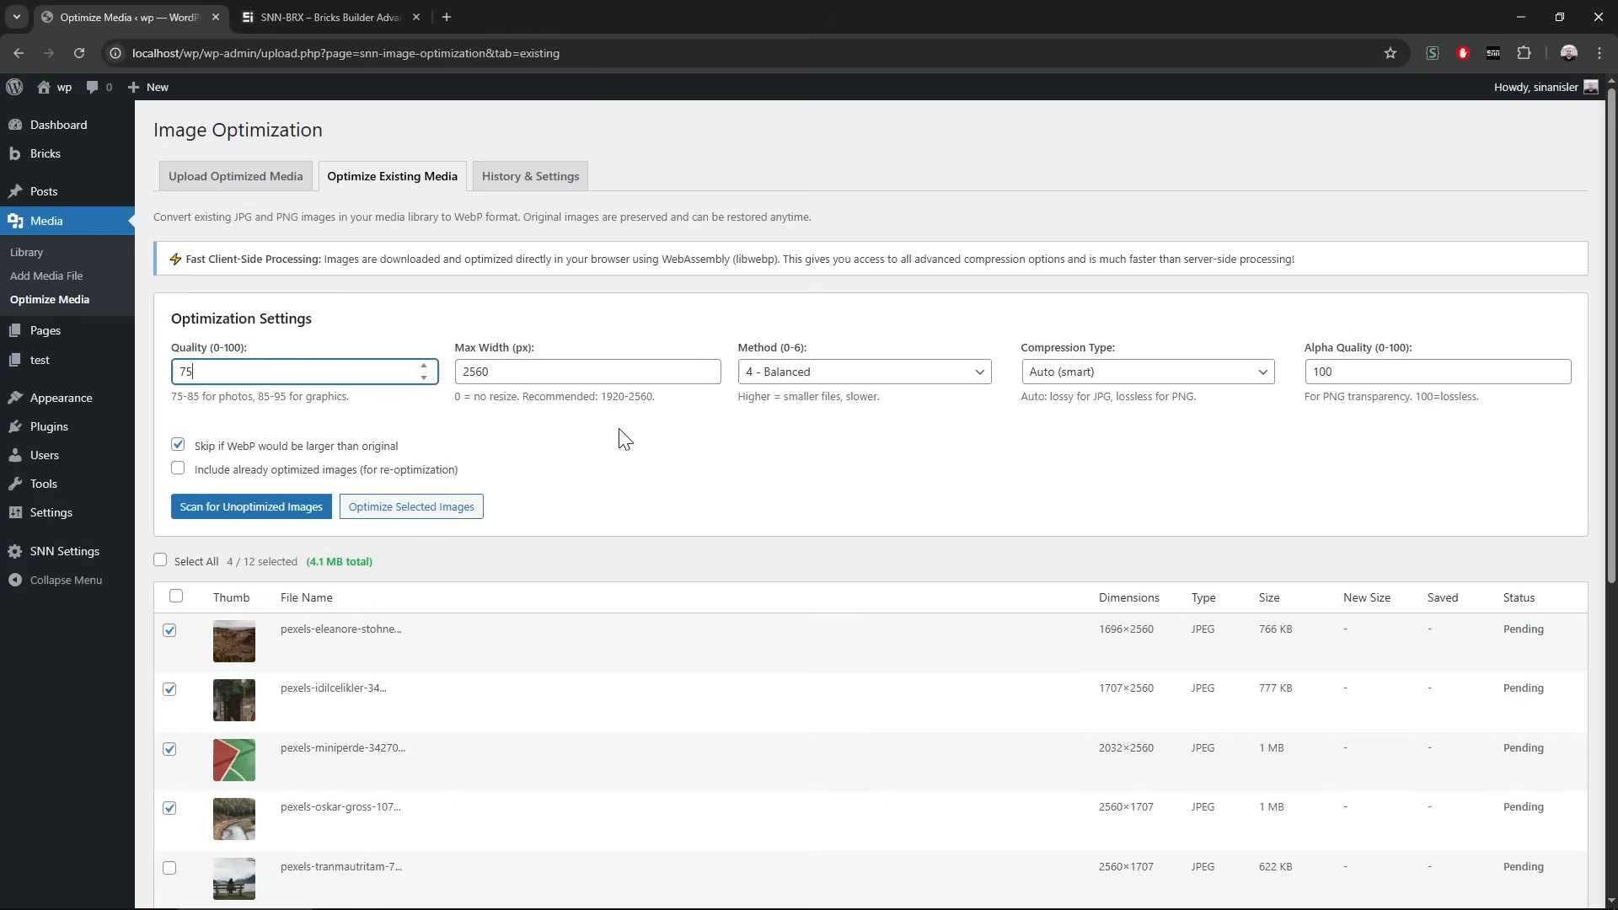
left_click(792, 372)
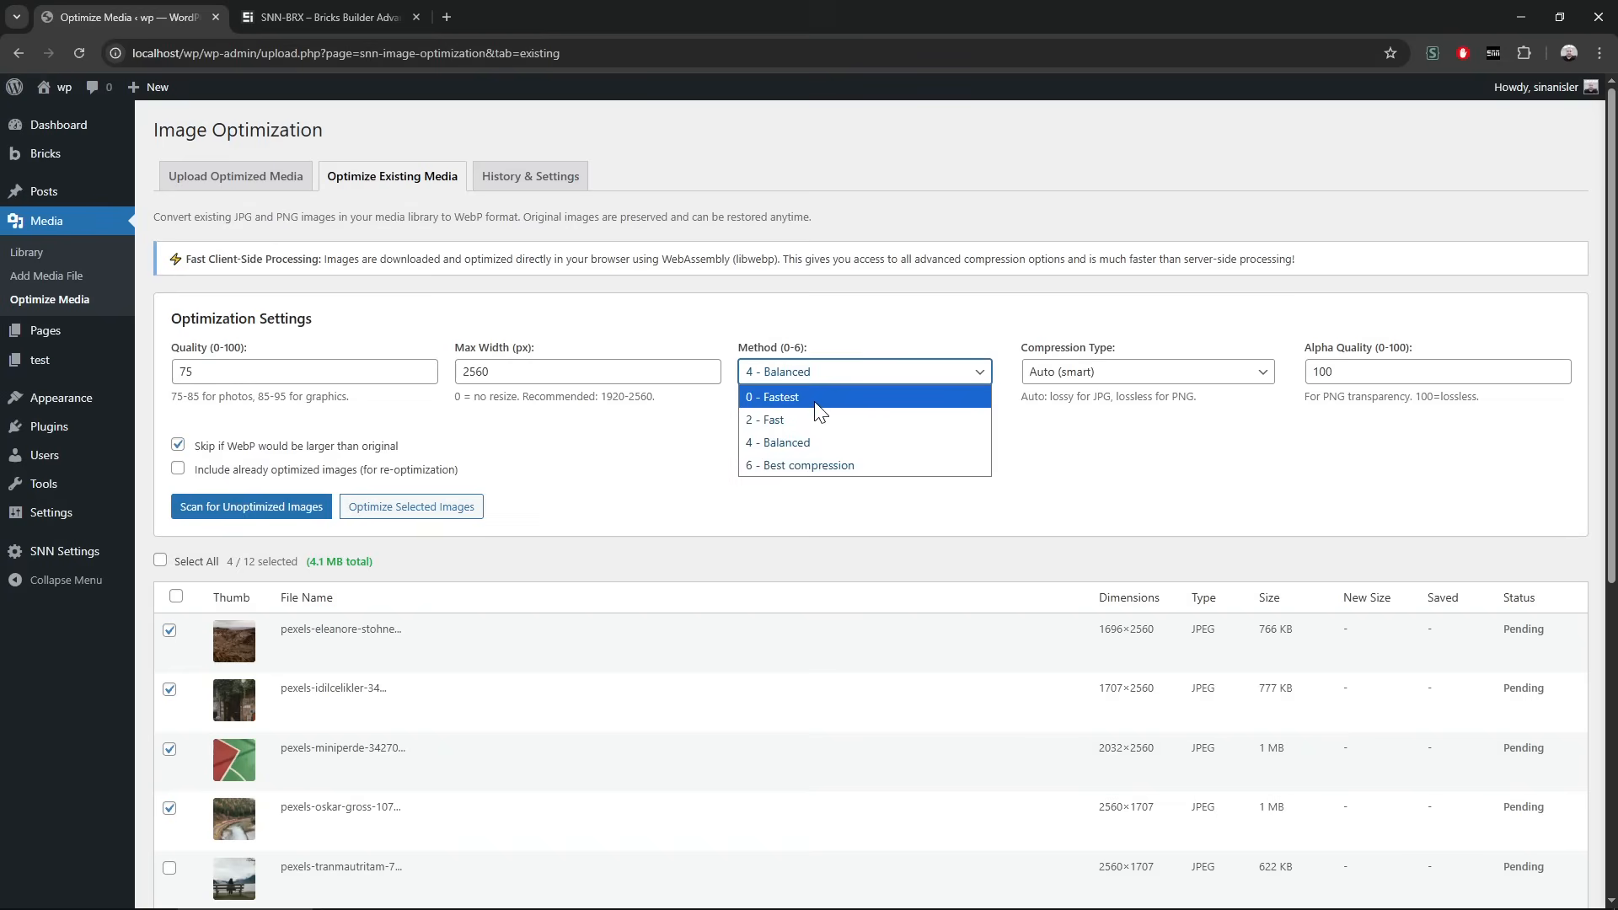
left_click(815, 371)
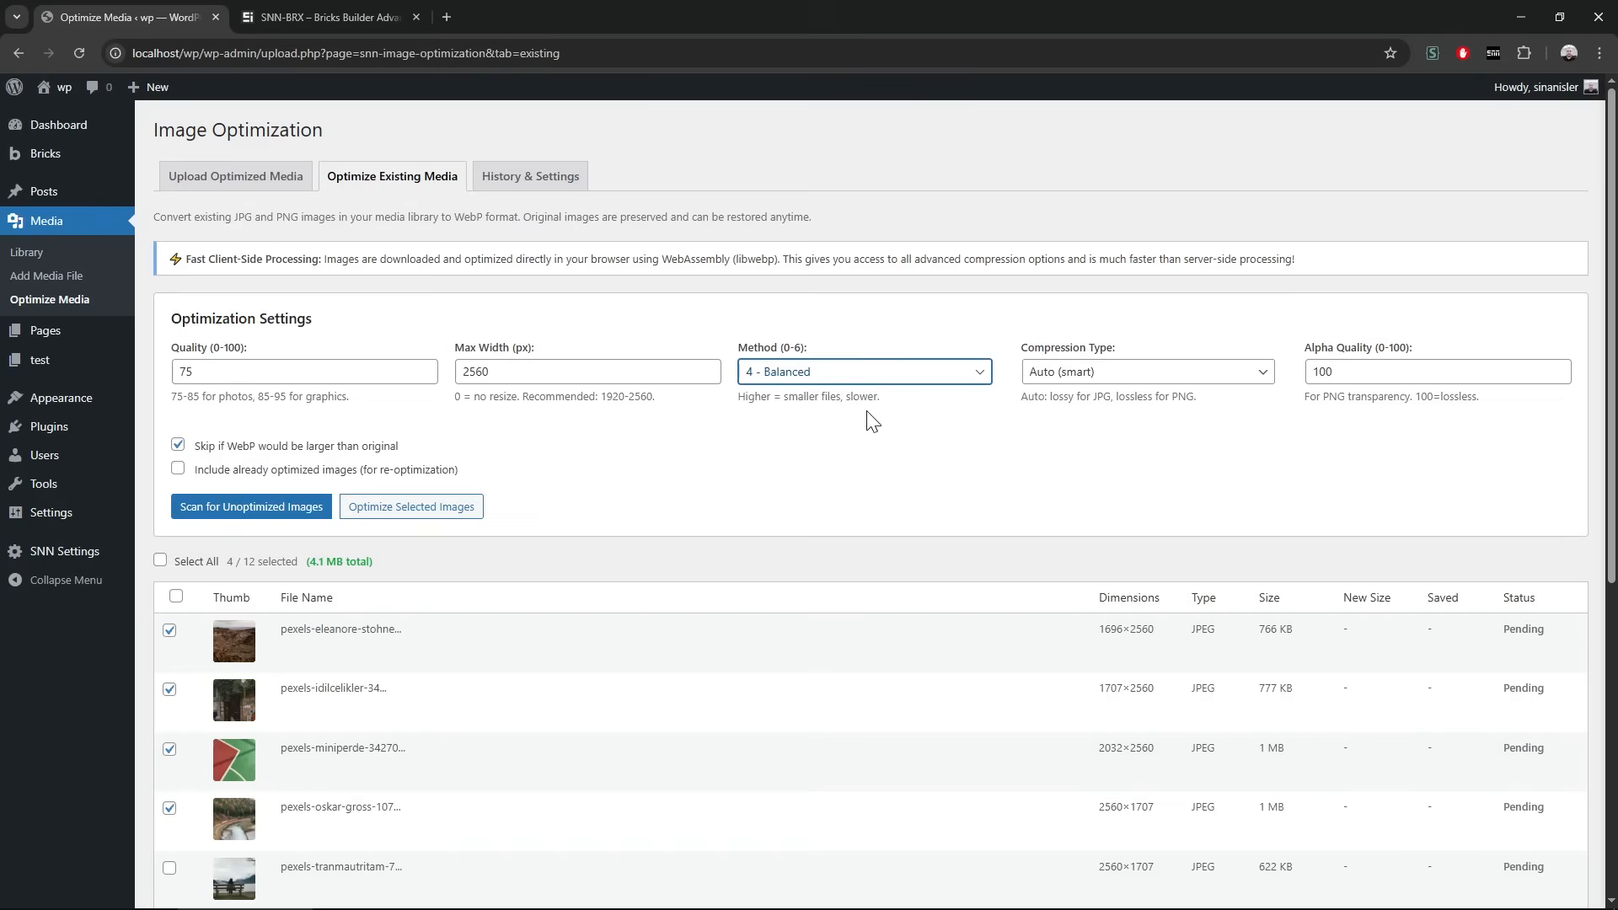
left_click(847, 379)
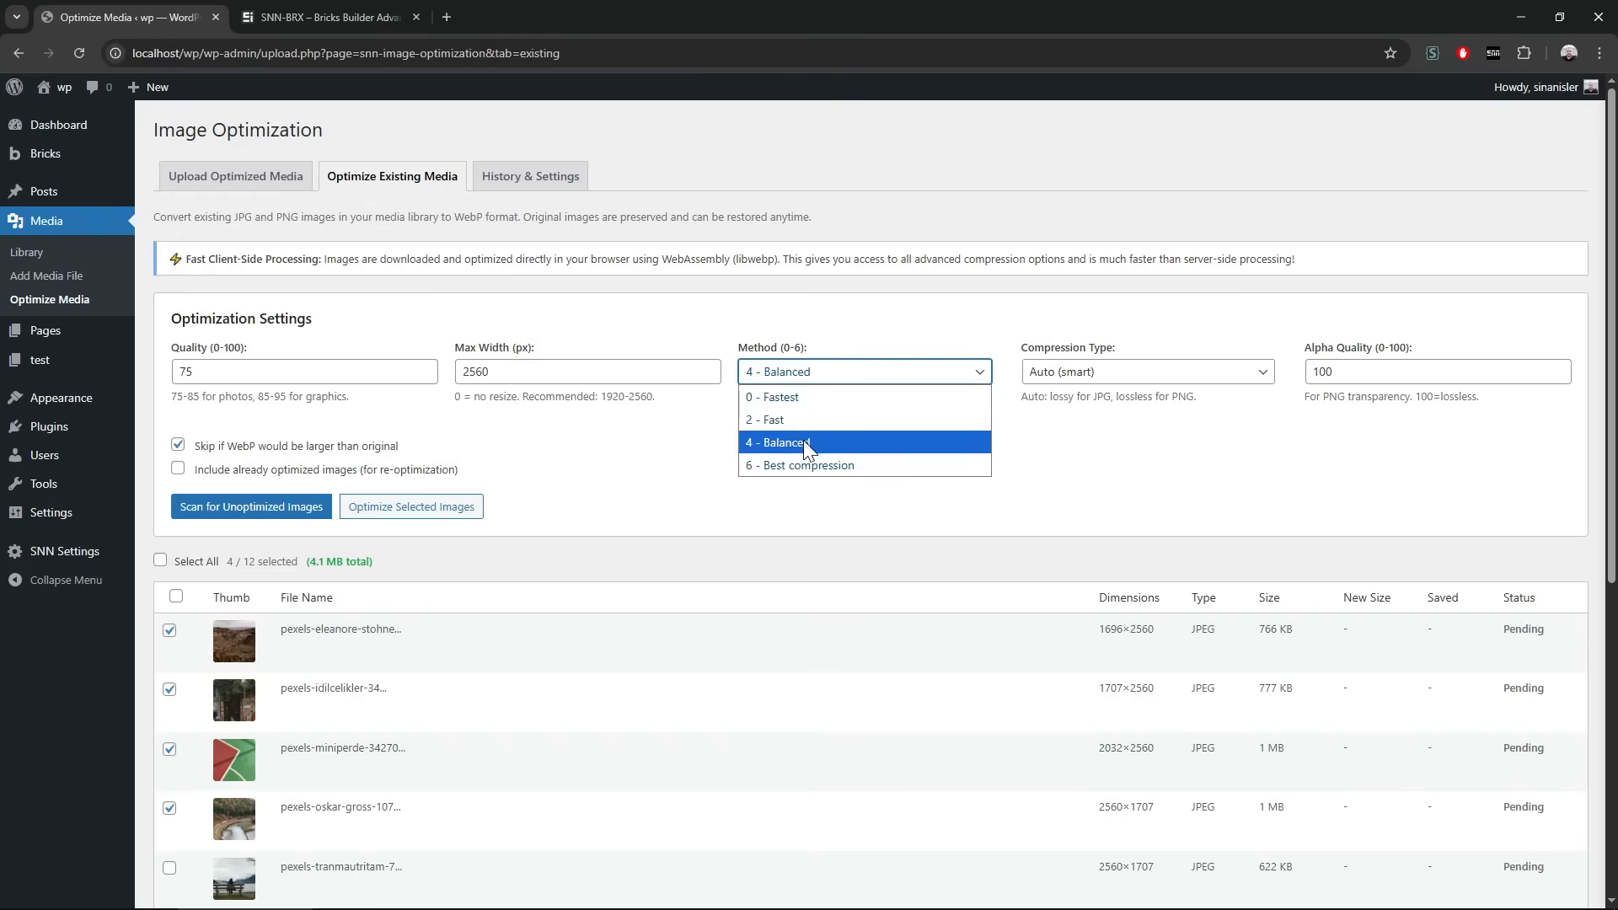
left_click(1024, 447)
left_click(905, 379)
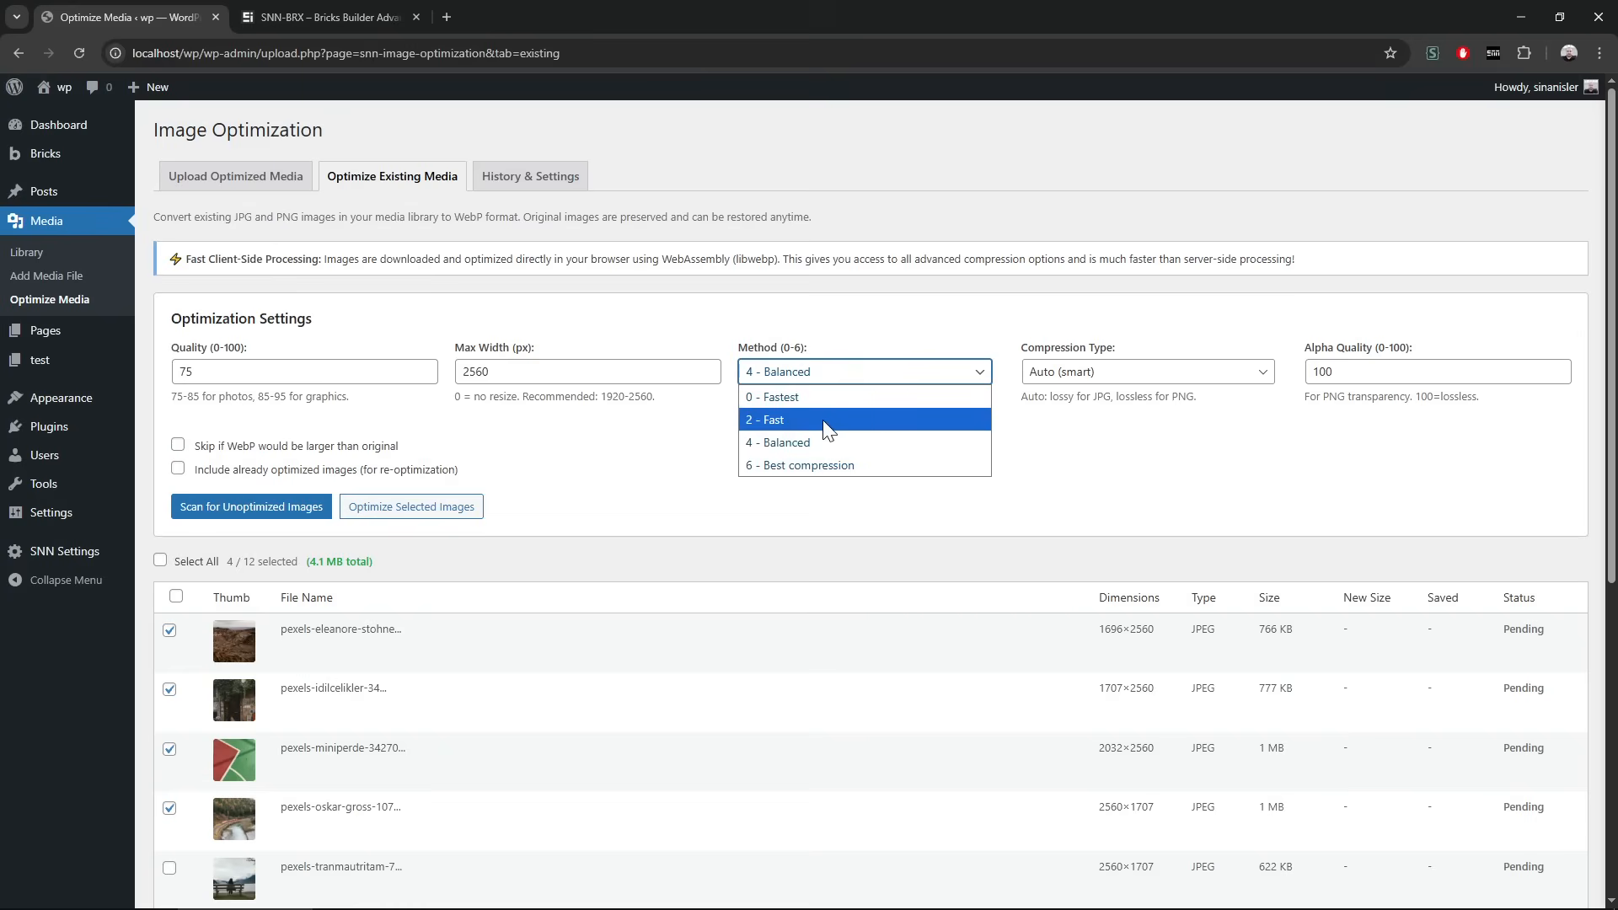
left_click(826, 422)
left_click(1095, 373)
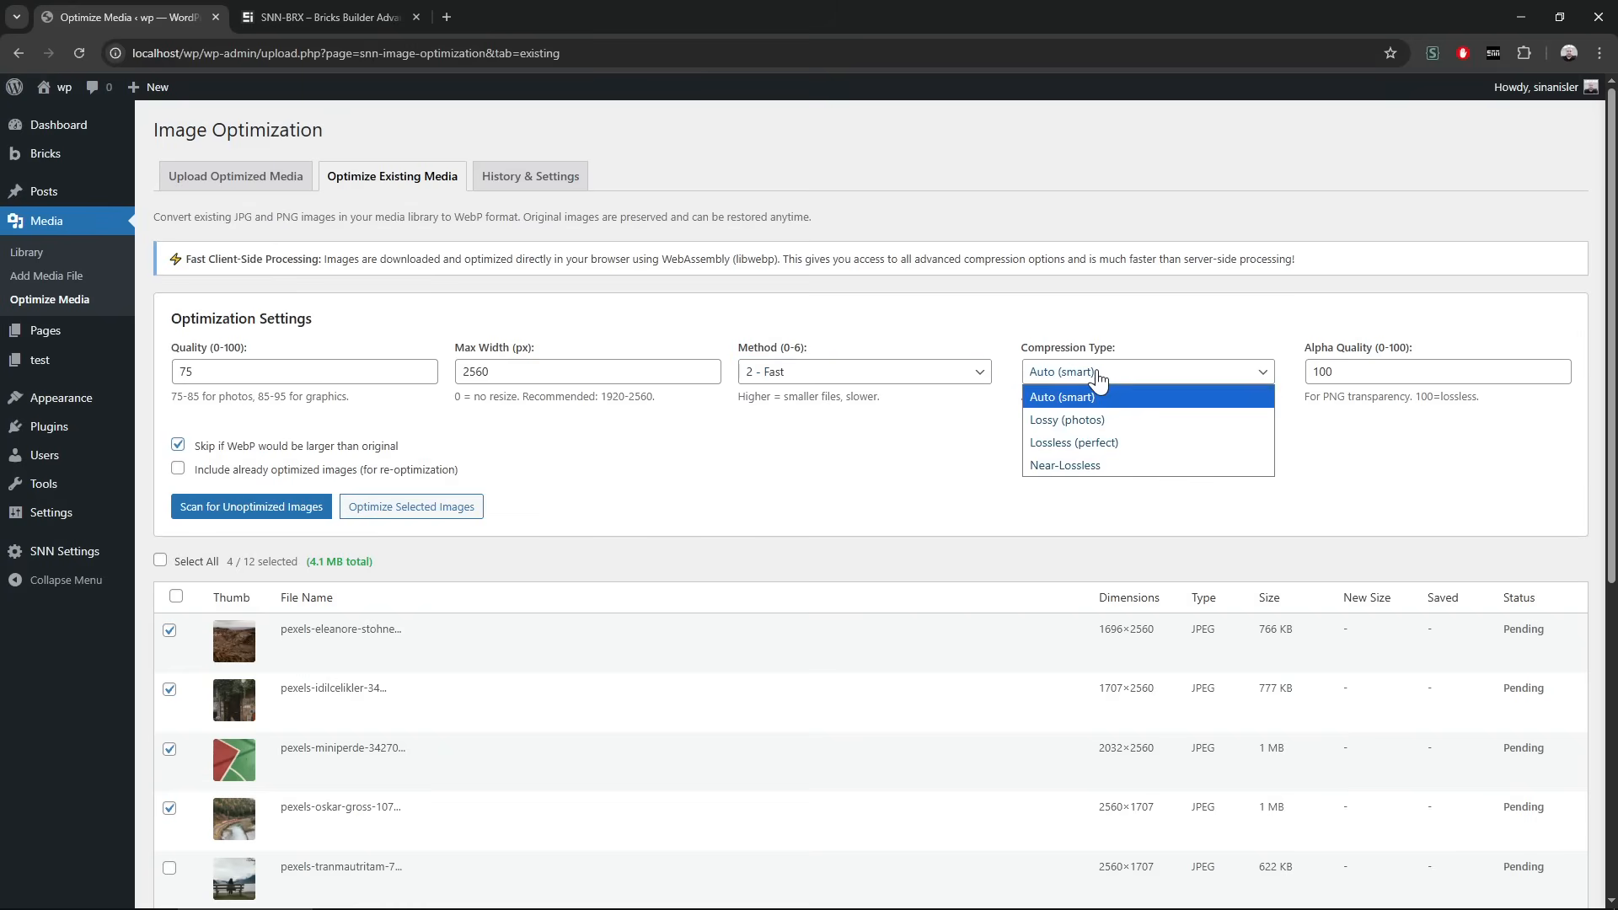
left_click(1070, 422)
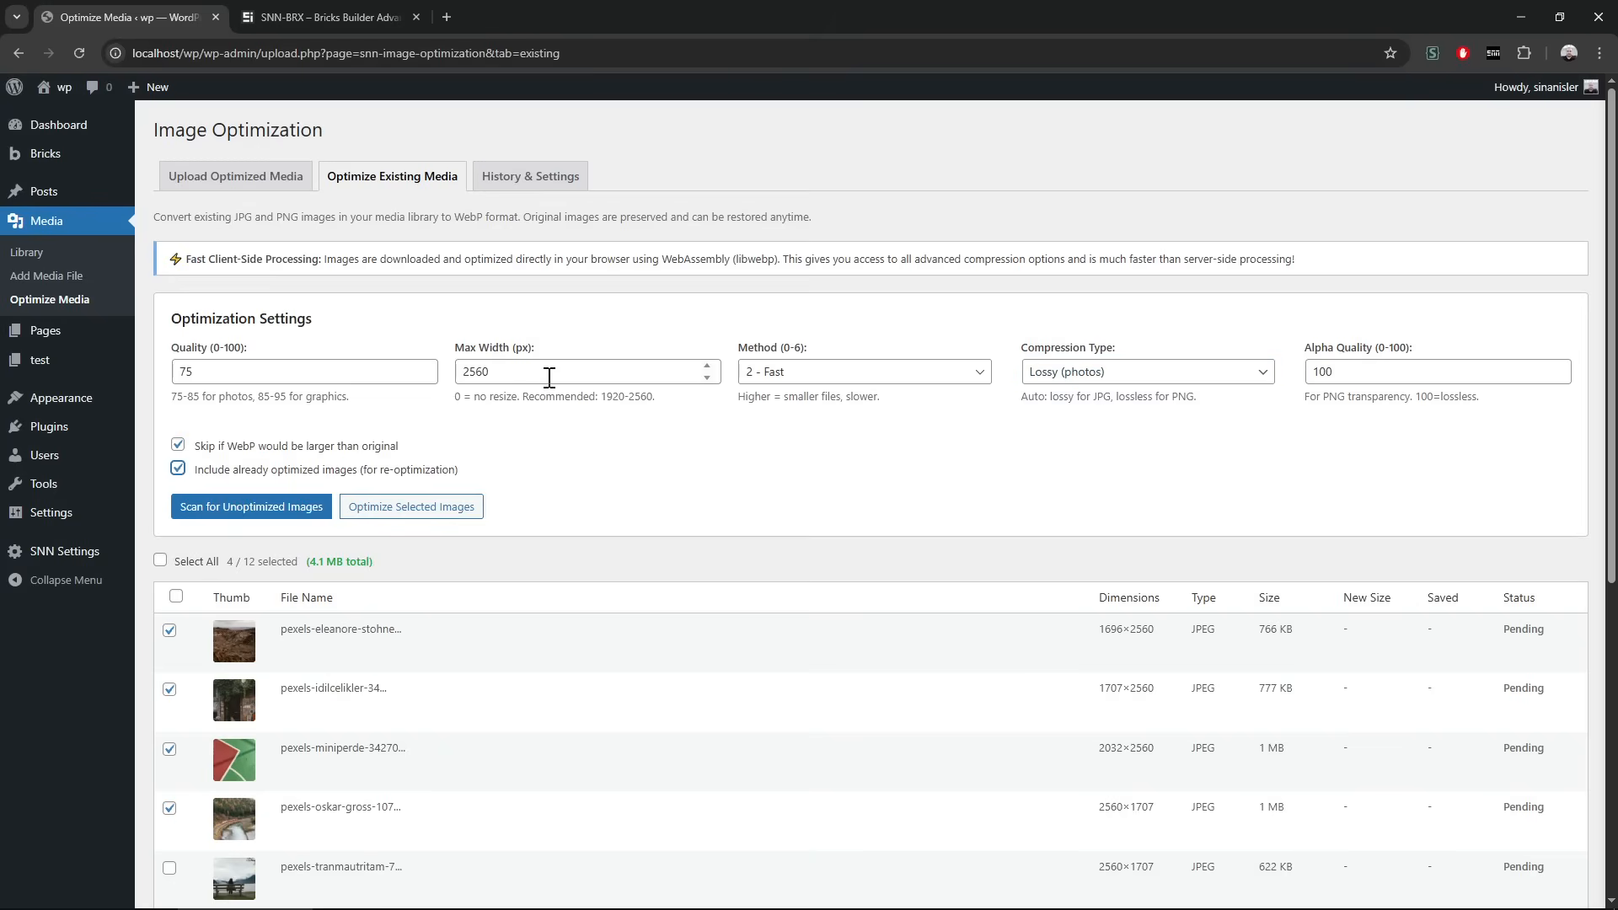
- Try a maximum width of 0 px in the optimization settings, and undo the change
left_click_drag(549, 379, 379, 376)
type("0")
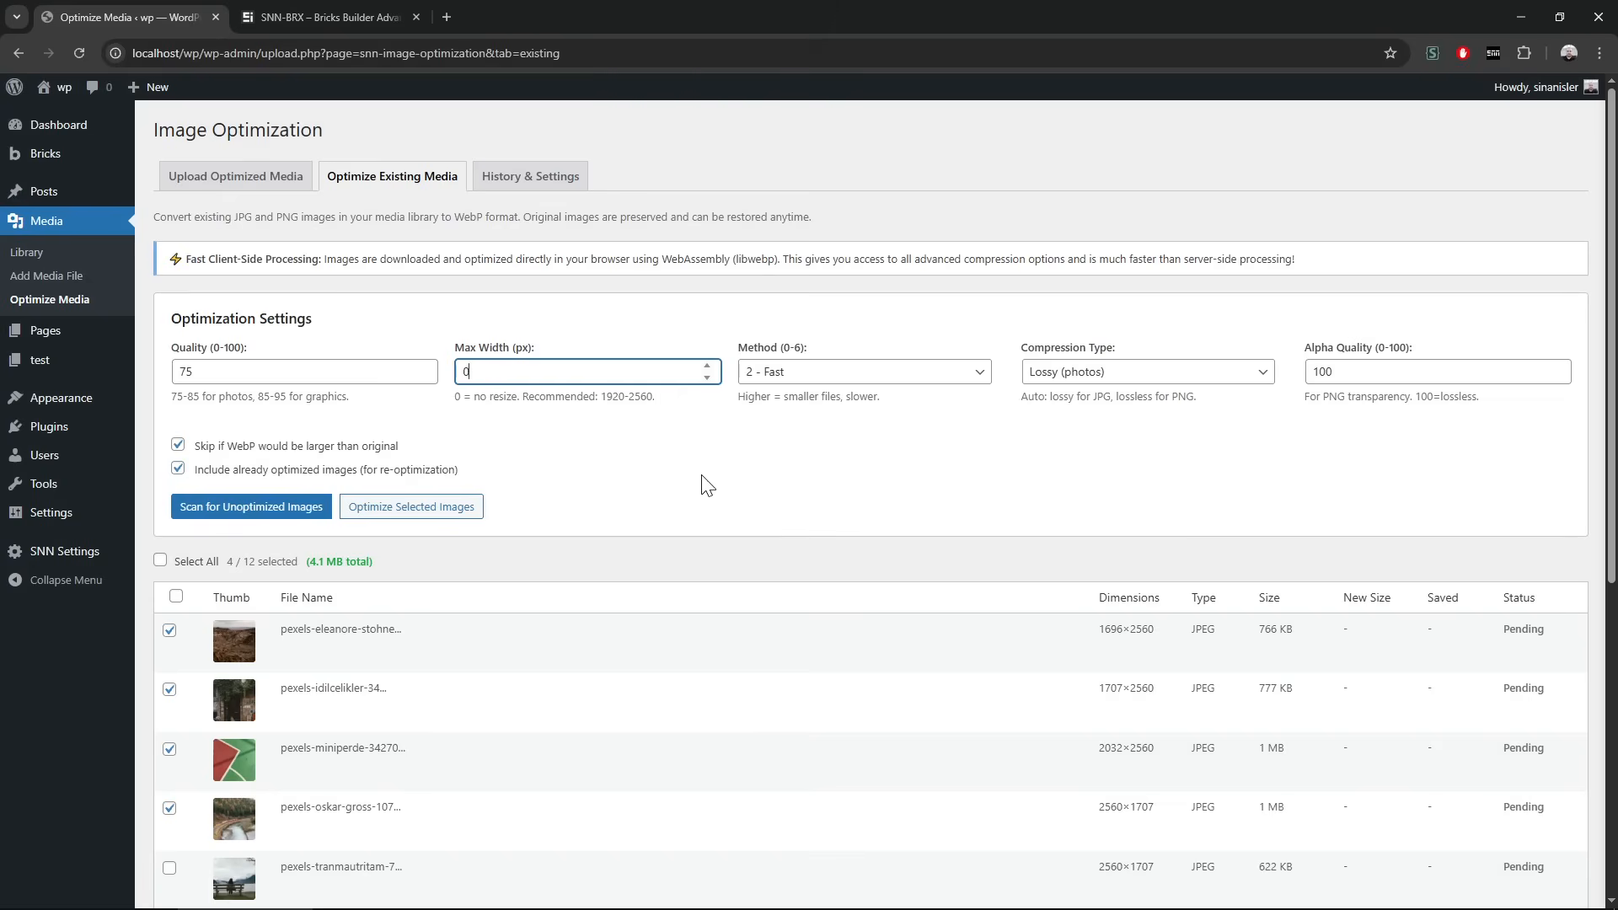
key("ctrl+z")
left_click(518, 379)
left_click(552, 428)
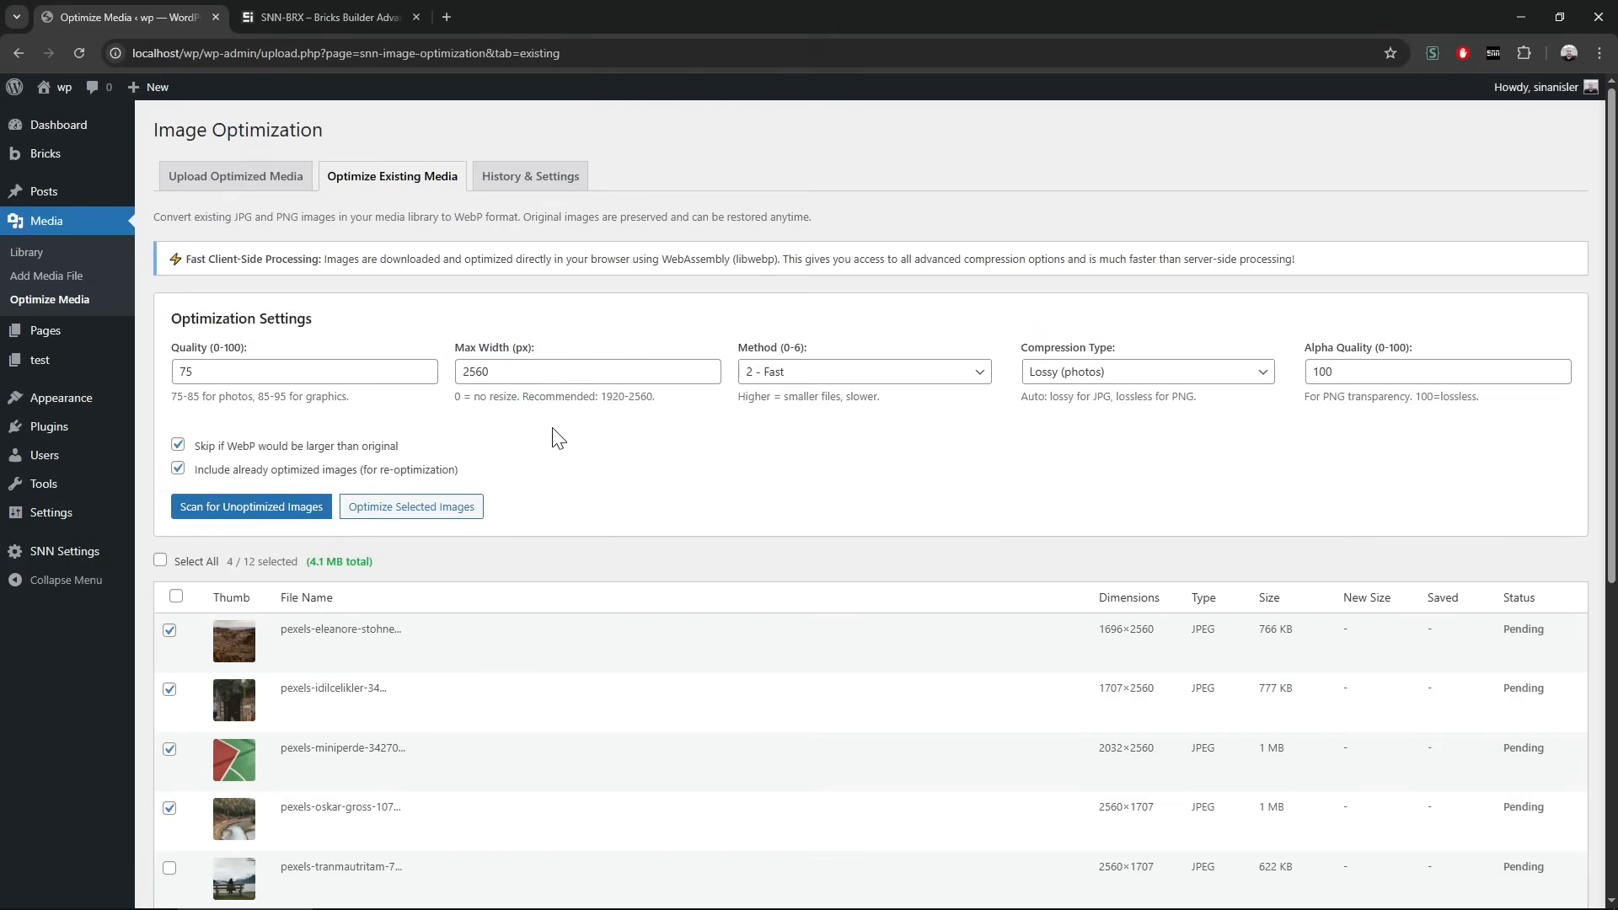
double_click(478, 370)
left_click(543, 421)
double_click(478, 371)
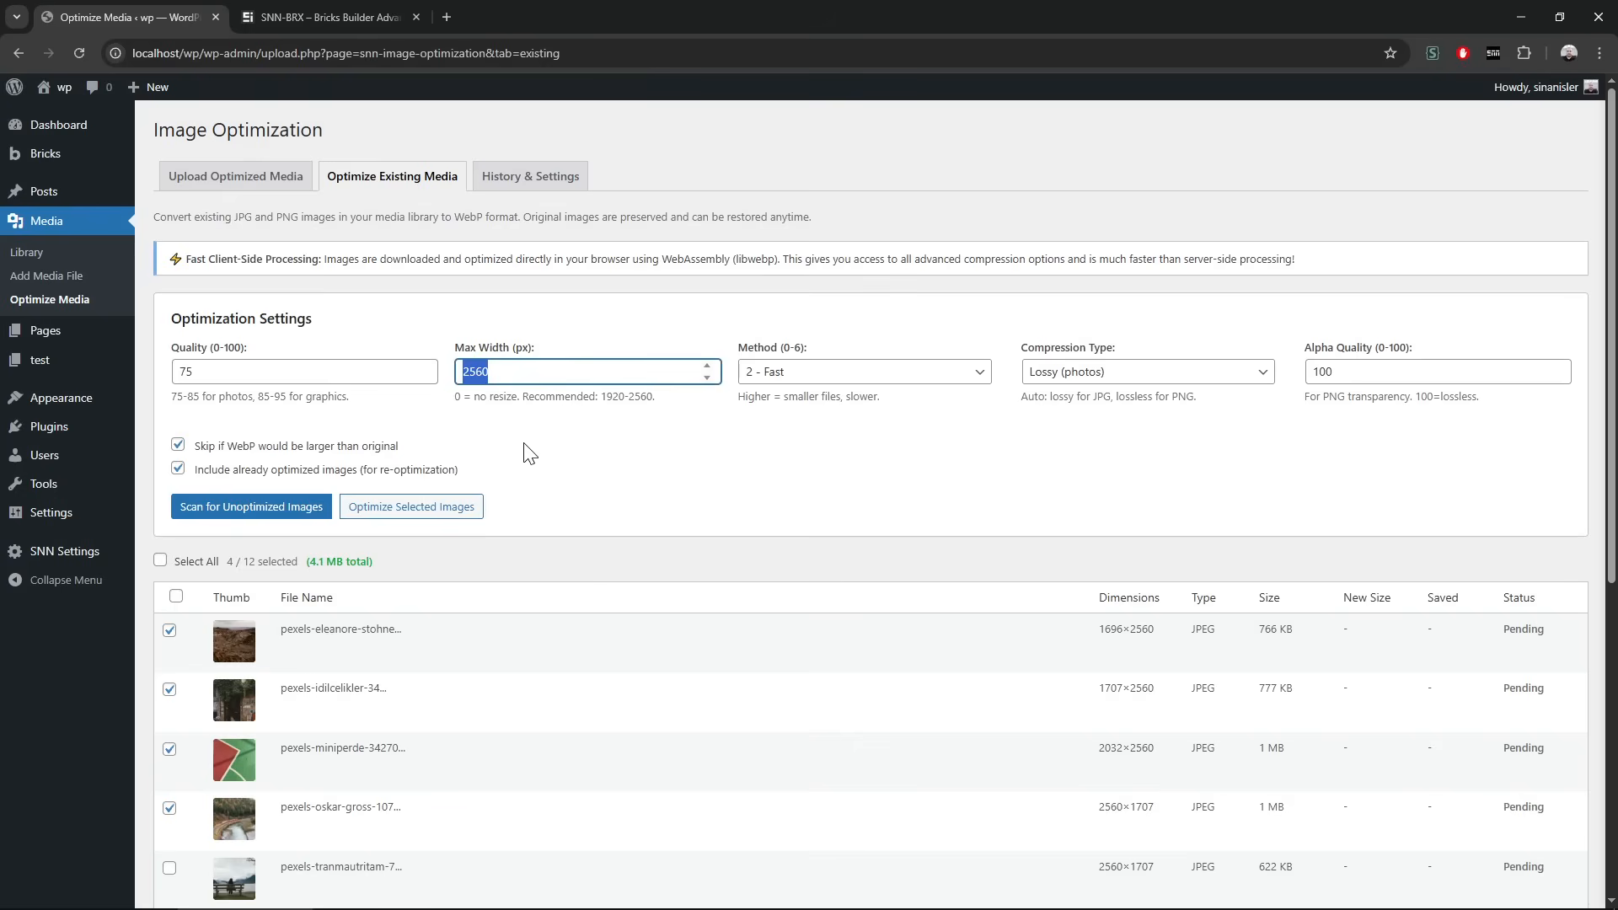
- Set the maximum width to 2000 px and turn off skipping images whose WebP would be larger than the original
type("2000")
double_click(480, 371)
type("3000")
double_click(476, 372)
type("2000")
left_click(621, 444)
left_click(620, 435)
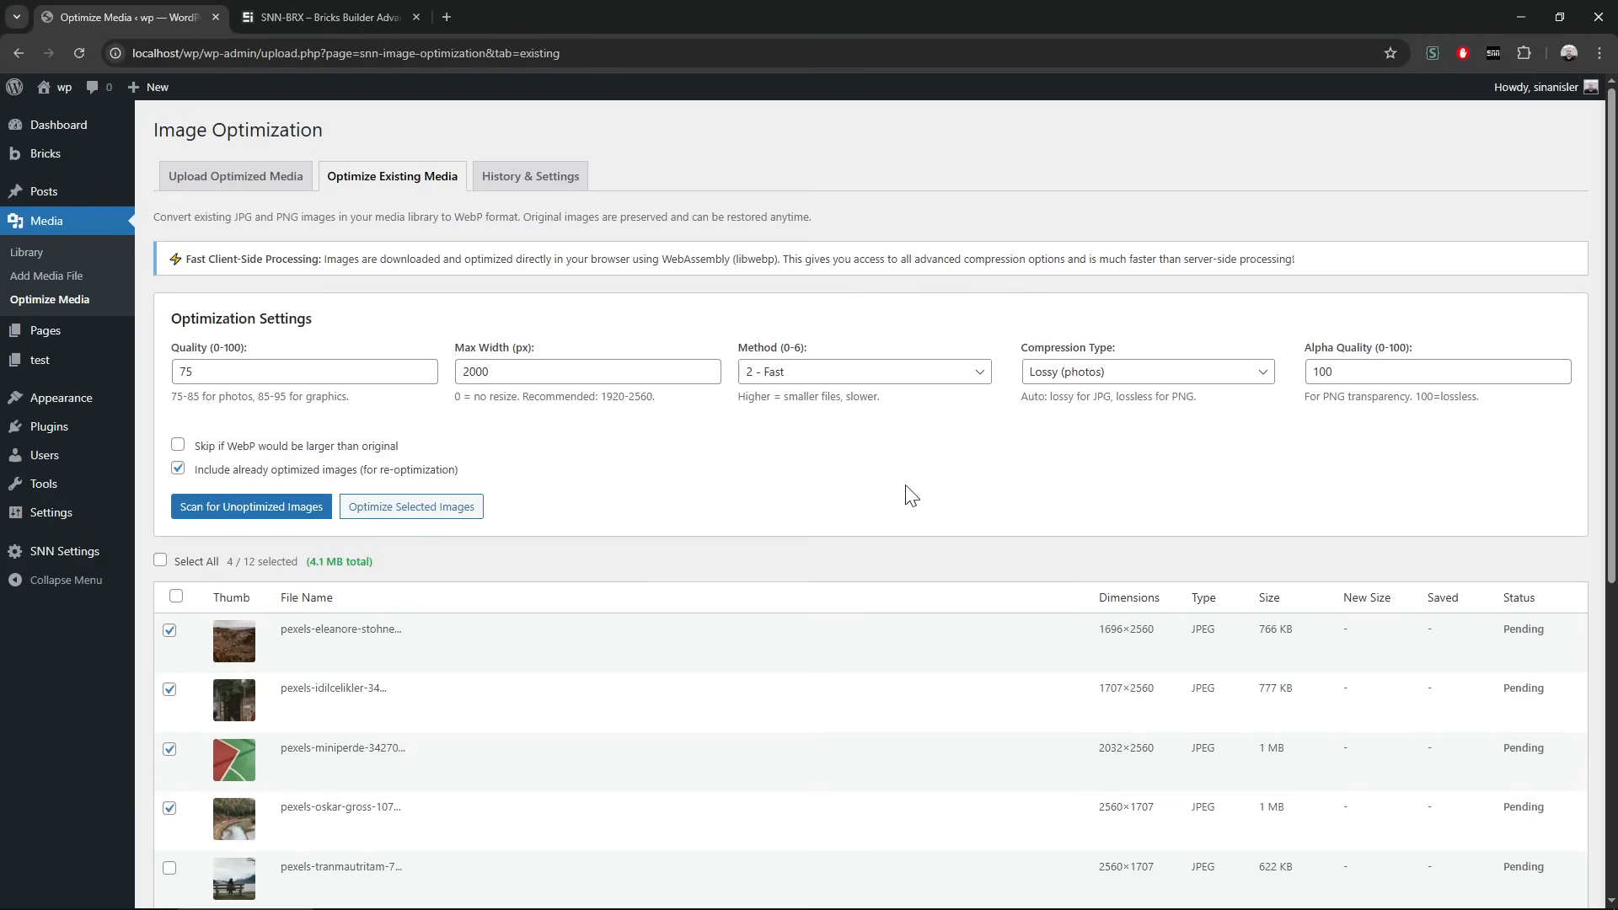
- Optimize the four selected images in the browser, glancing at the roadmap page while they are processed
scroll(390, 451, "down", 1)
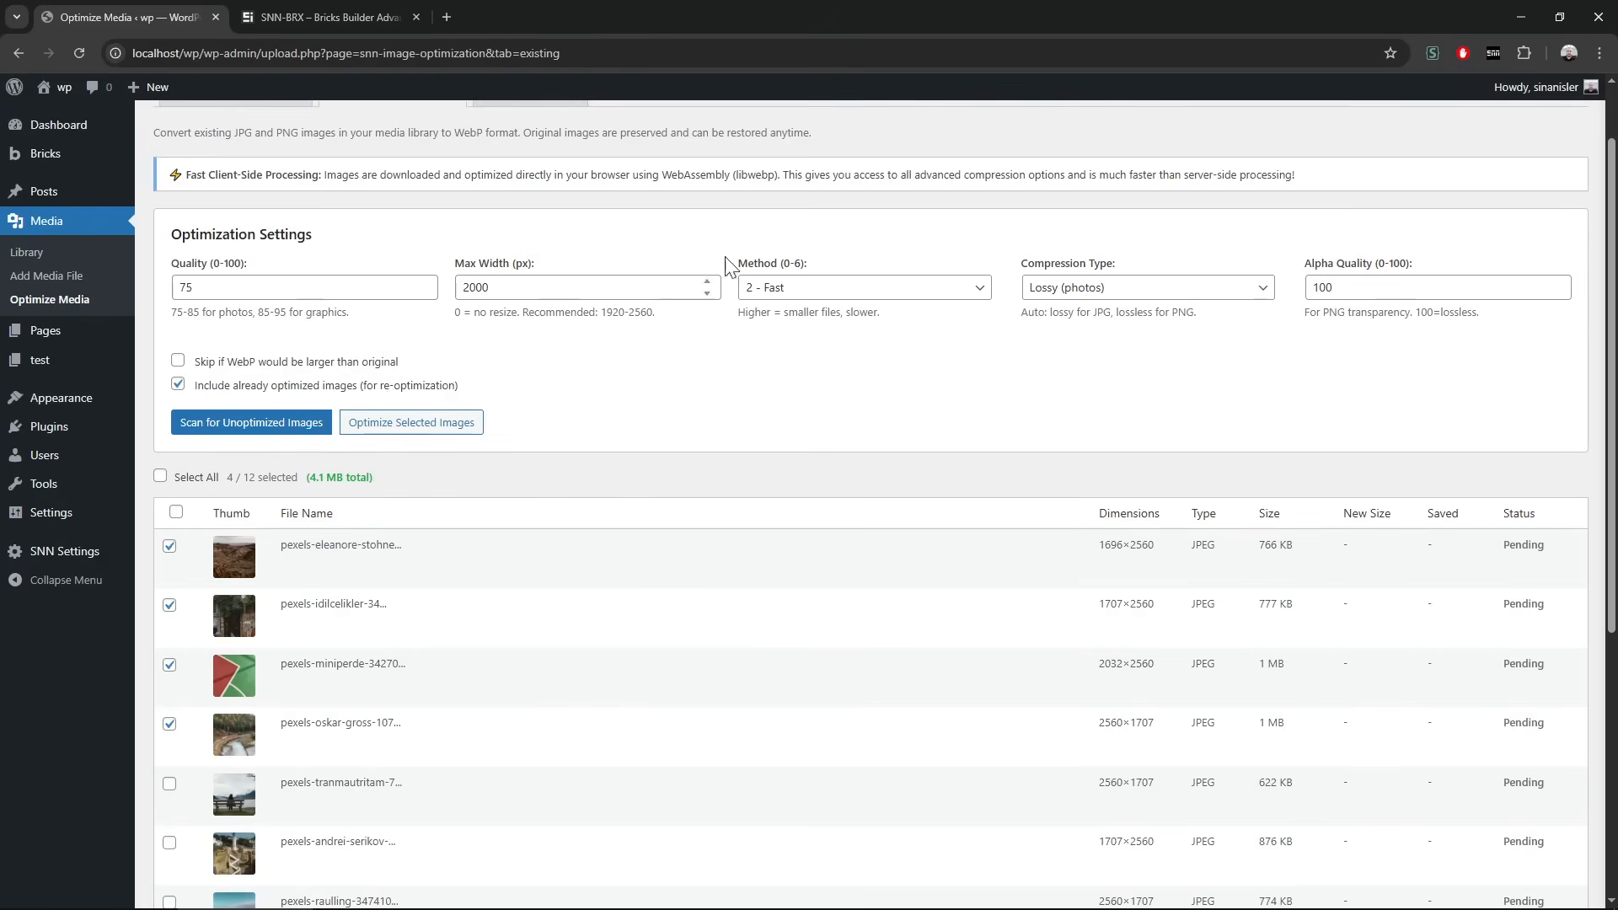
left_click(419, 432)
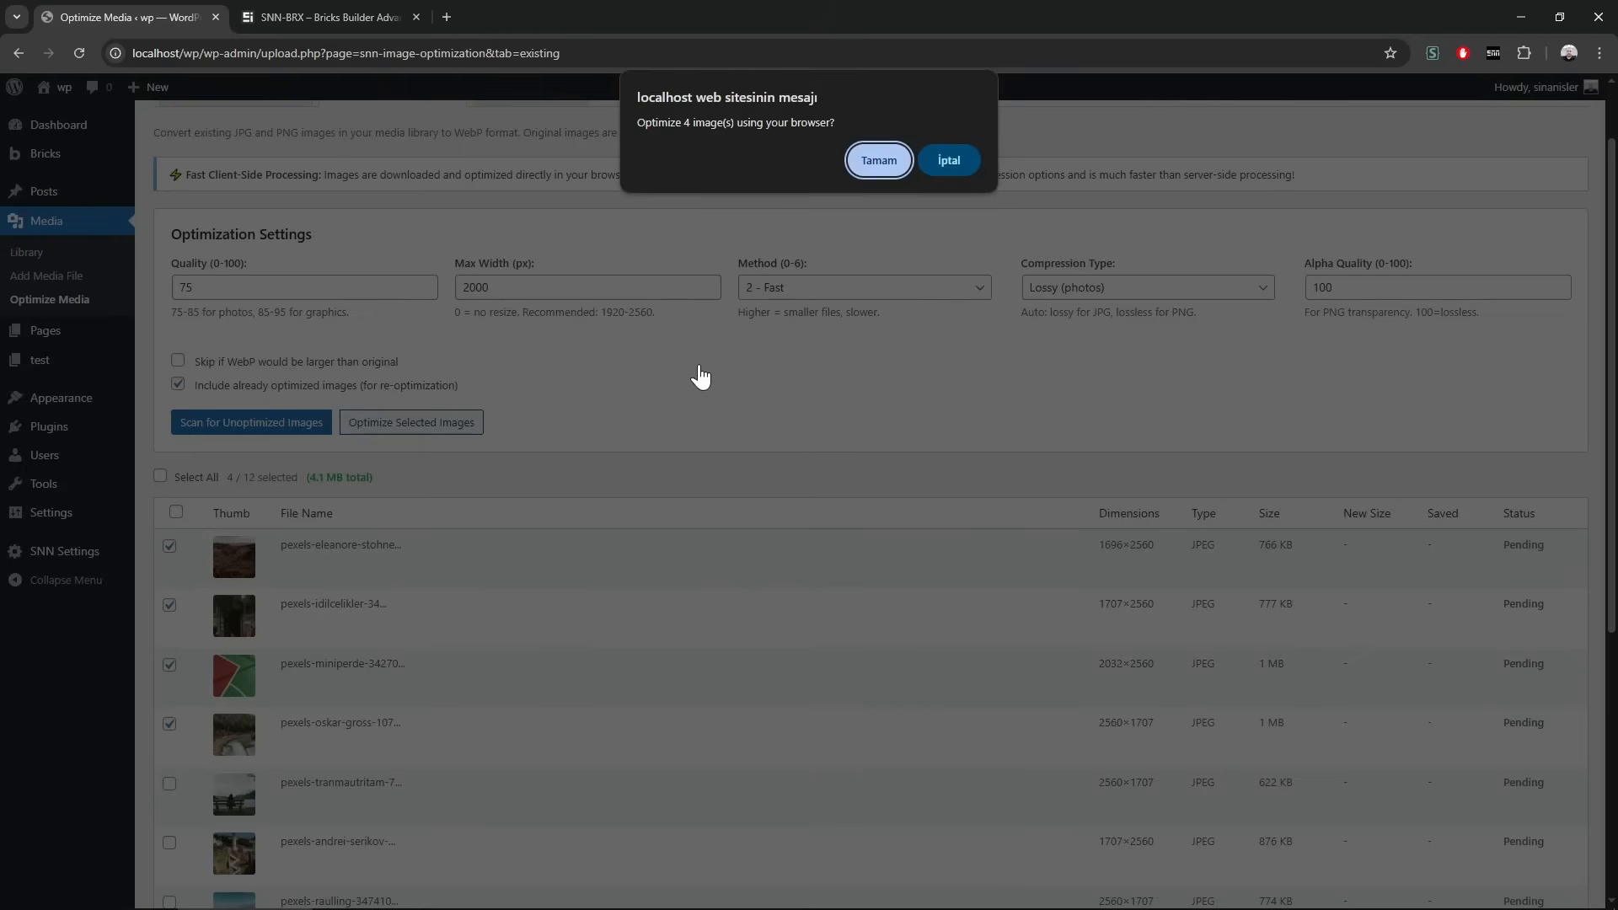
left_click(884, 165)
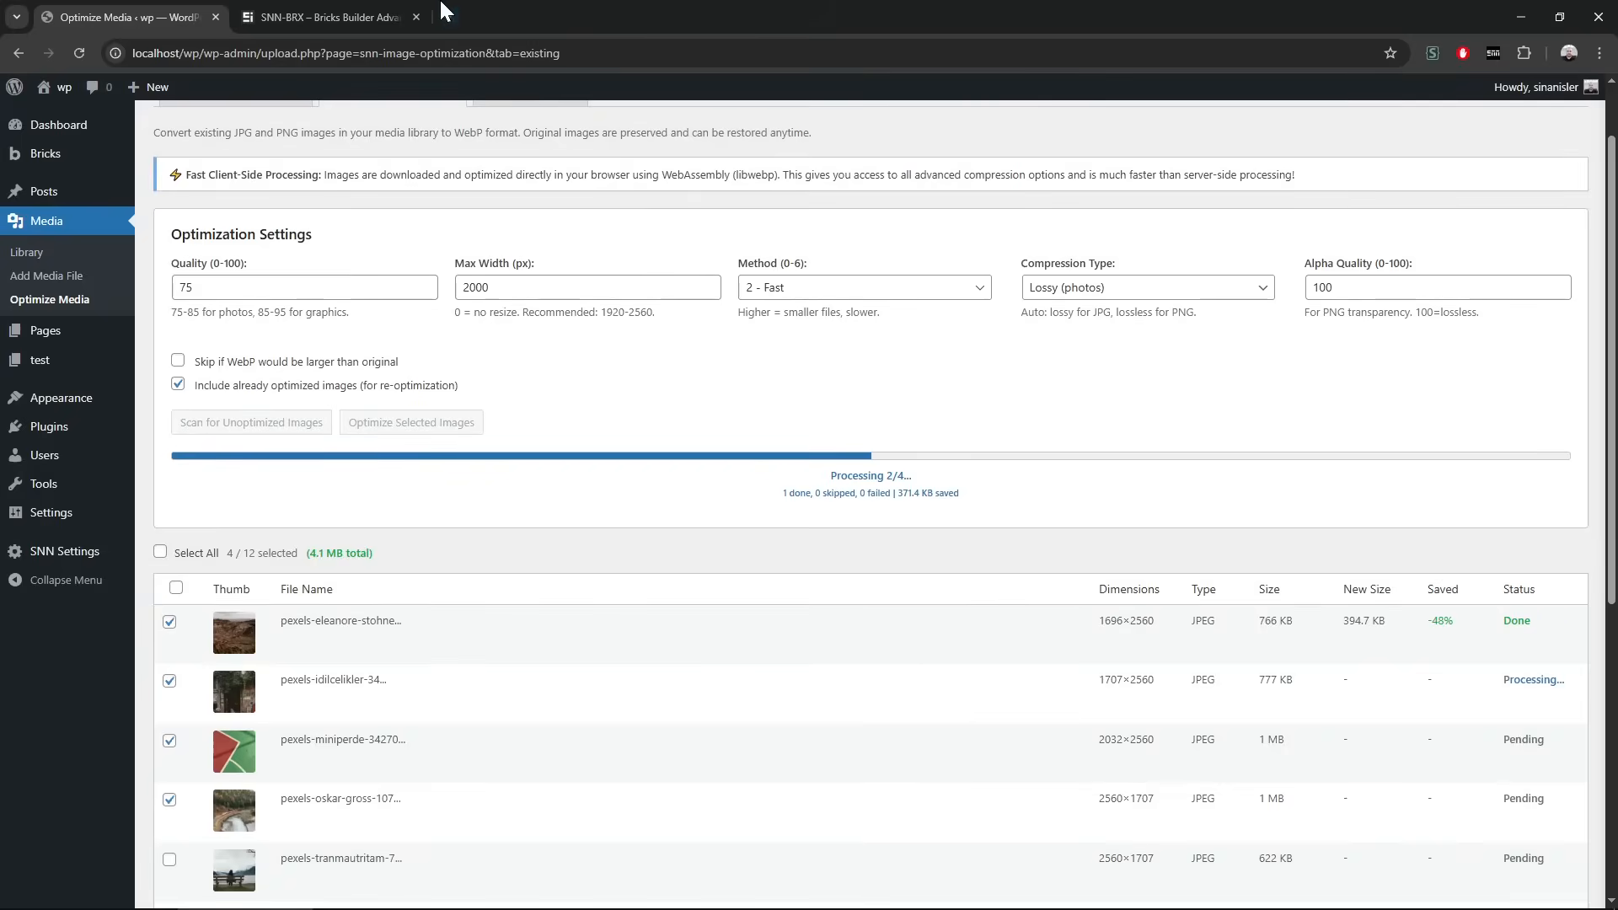
left_click(324, 17)
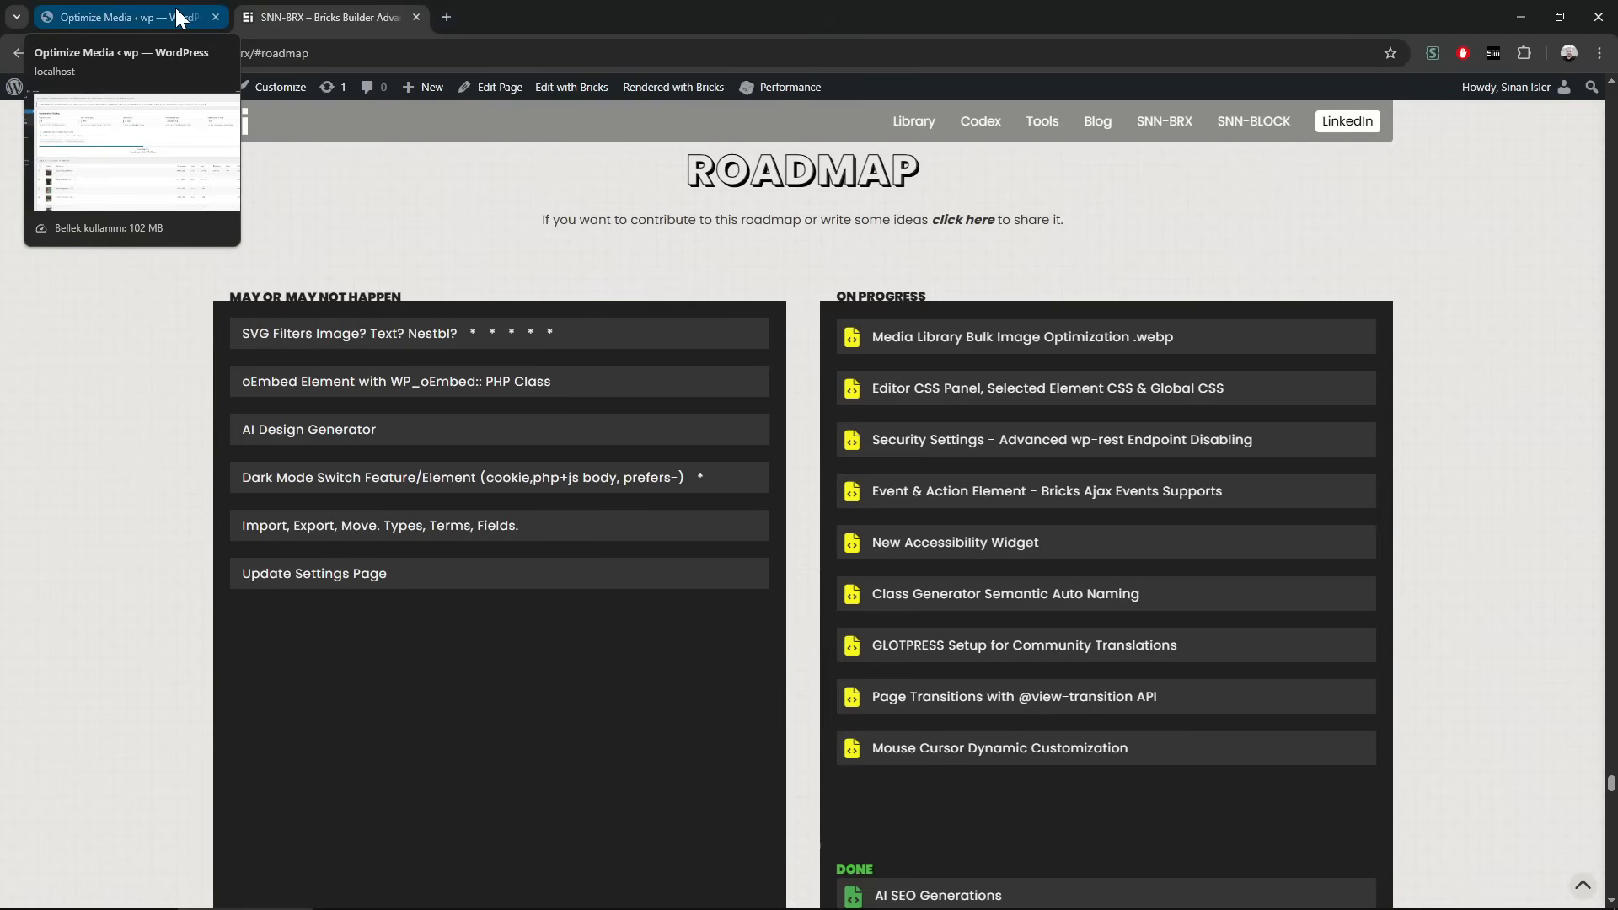
left_click(175, 13)
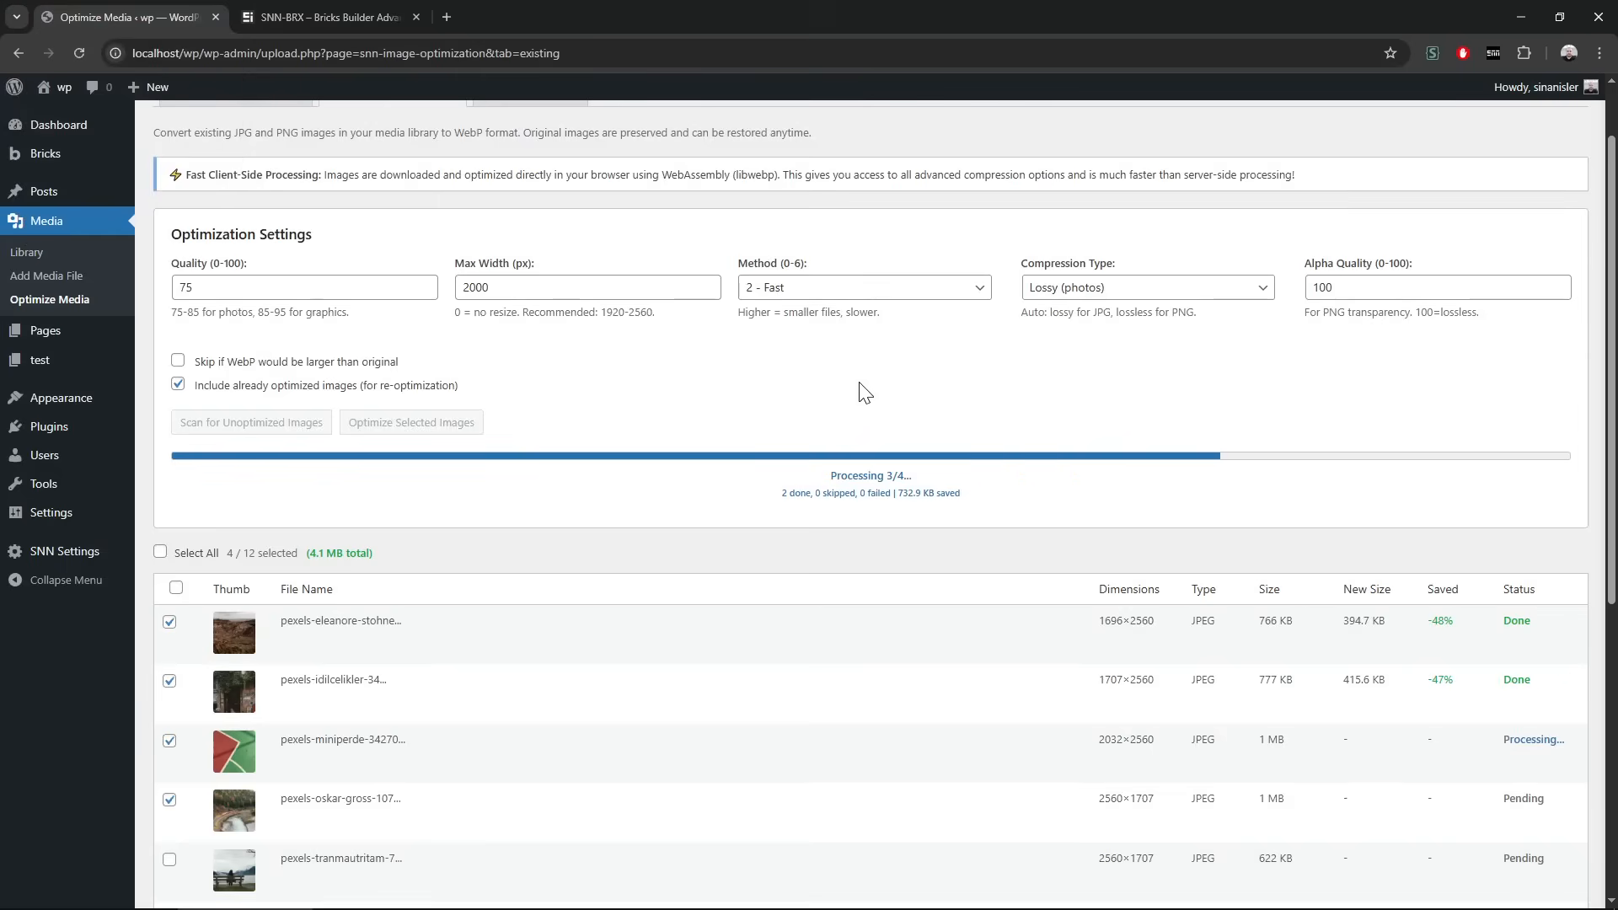
- Examine the dimensions, original size, new size and savings of the four selected images
scroll(859, 396, "down", 1)
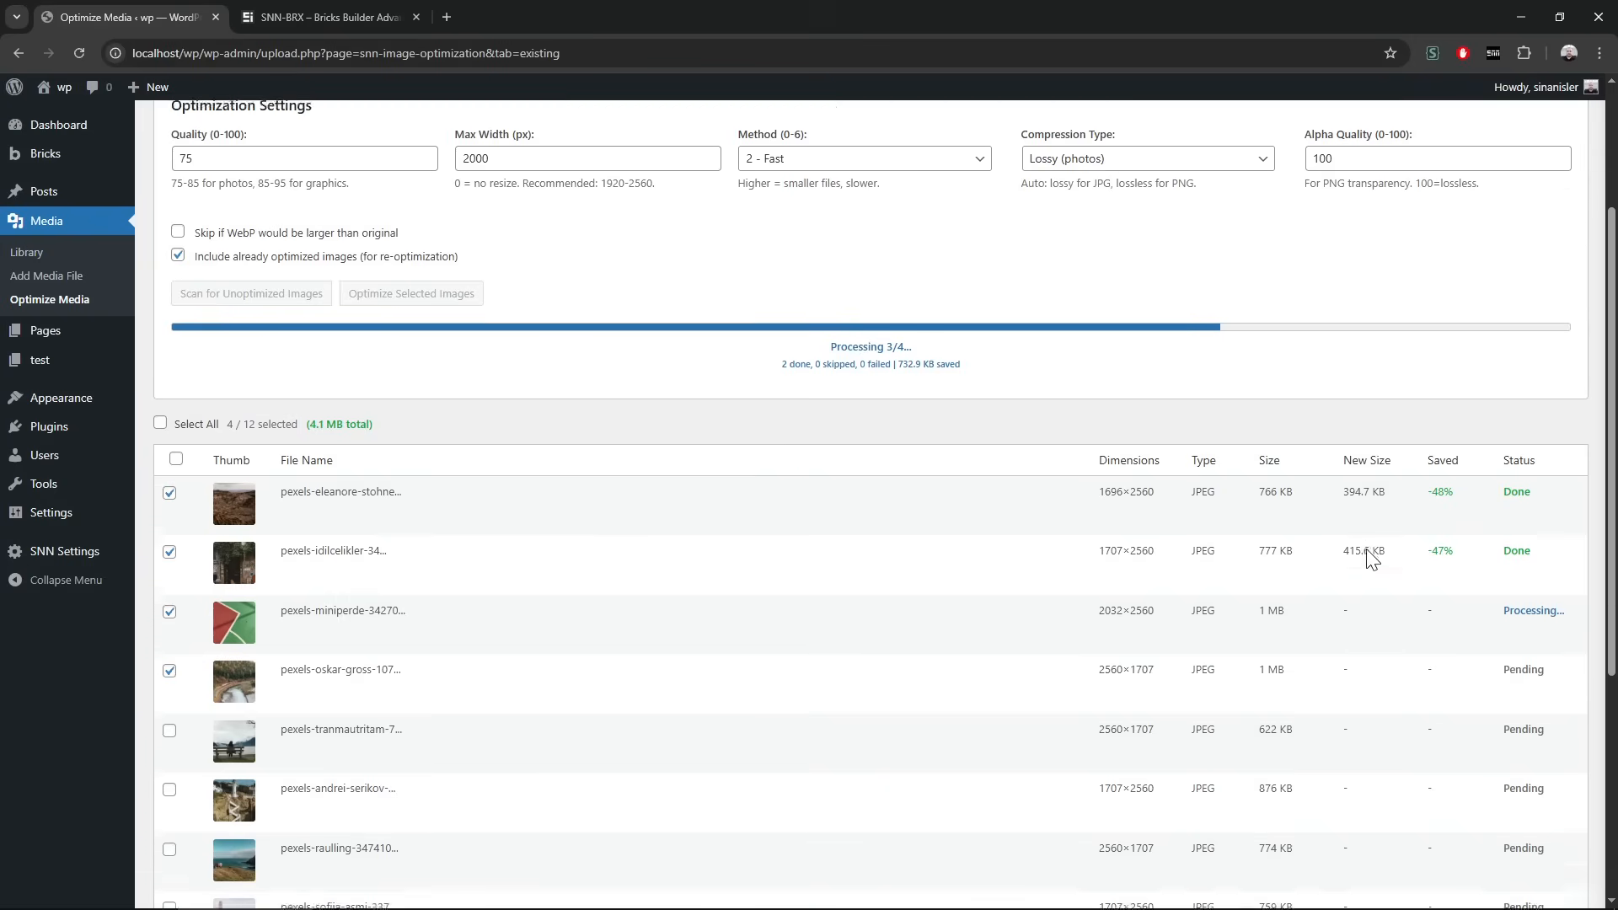
scroll(872, 392, "down", 1)
left_click_drag(1178, 516, 1536, 516)
left_click_drag(1149, 573, 1529, 577)
left_click(1351, 588)
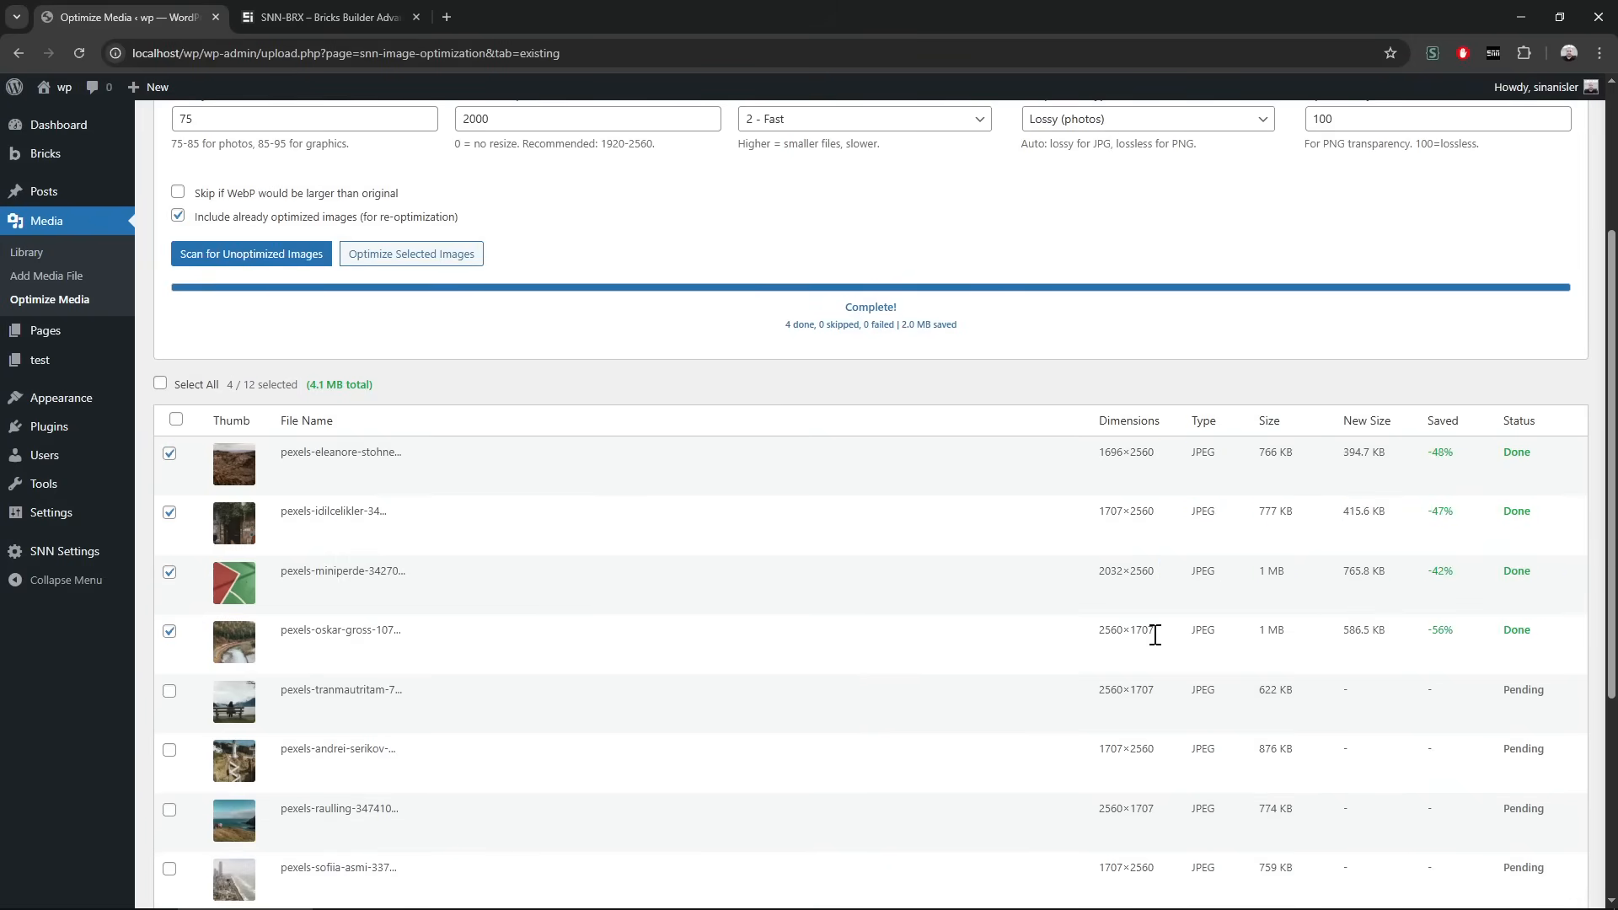
left_click_drag(1149, 634, 1518, 625)
left_click(1432, 652)
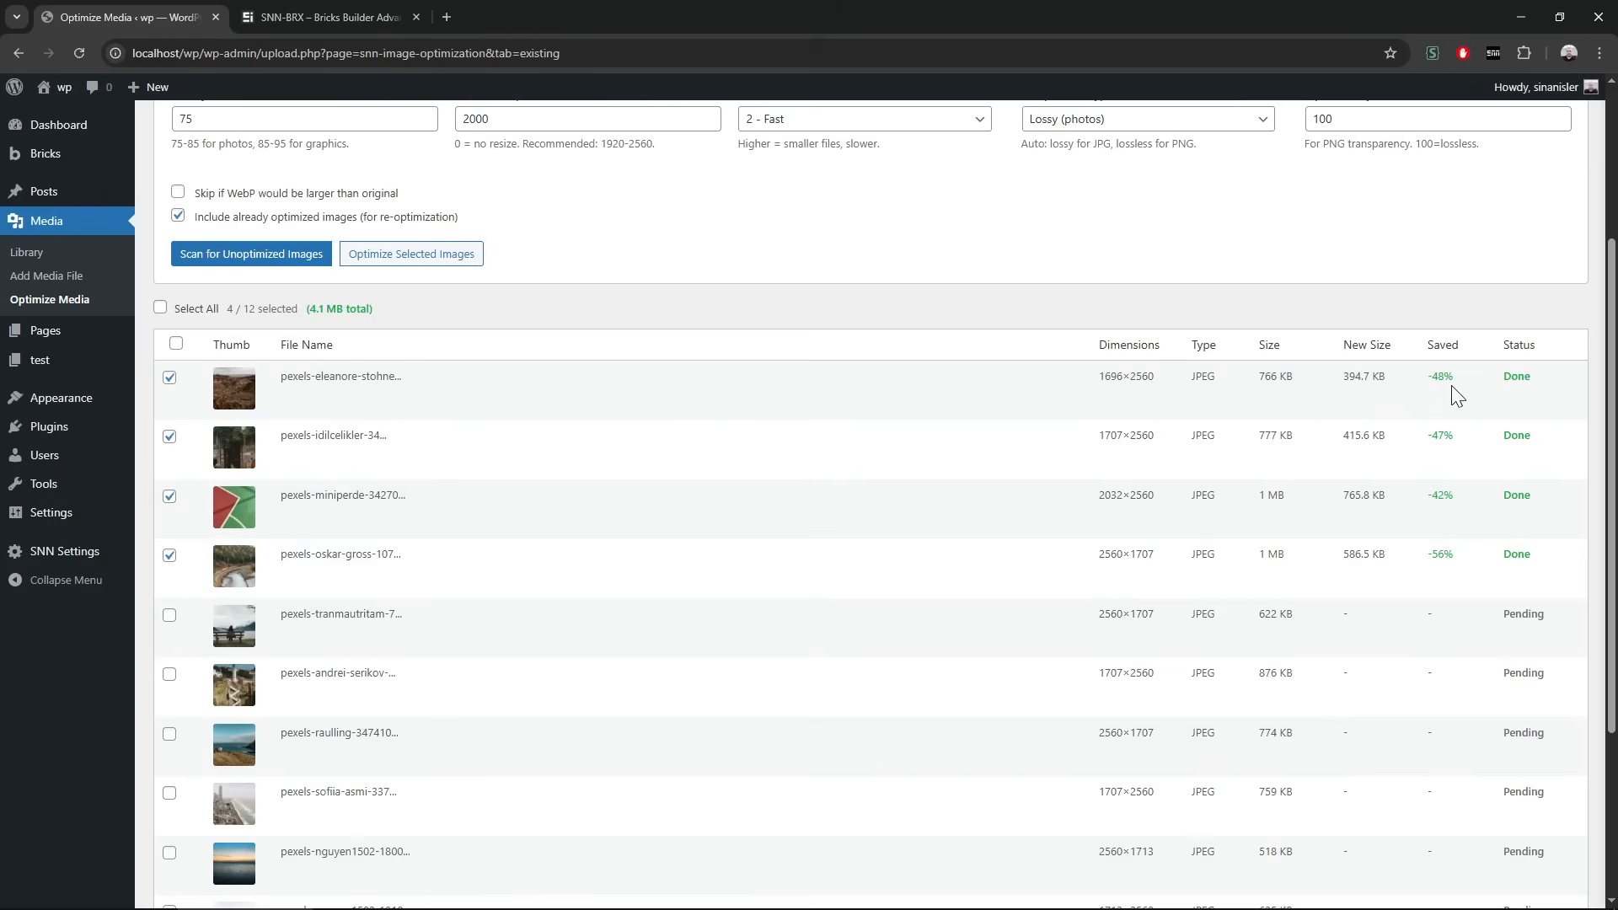
- Set quality to 50 and maximum width to 1000 px, and exclude already optimized images
scroll(1009, 376, "up", 2)
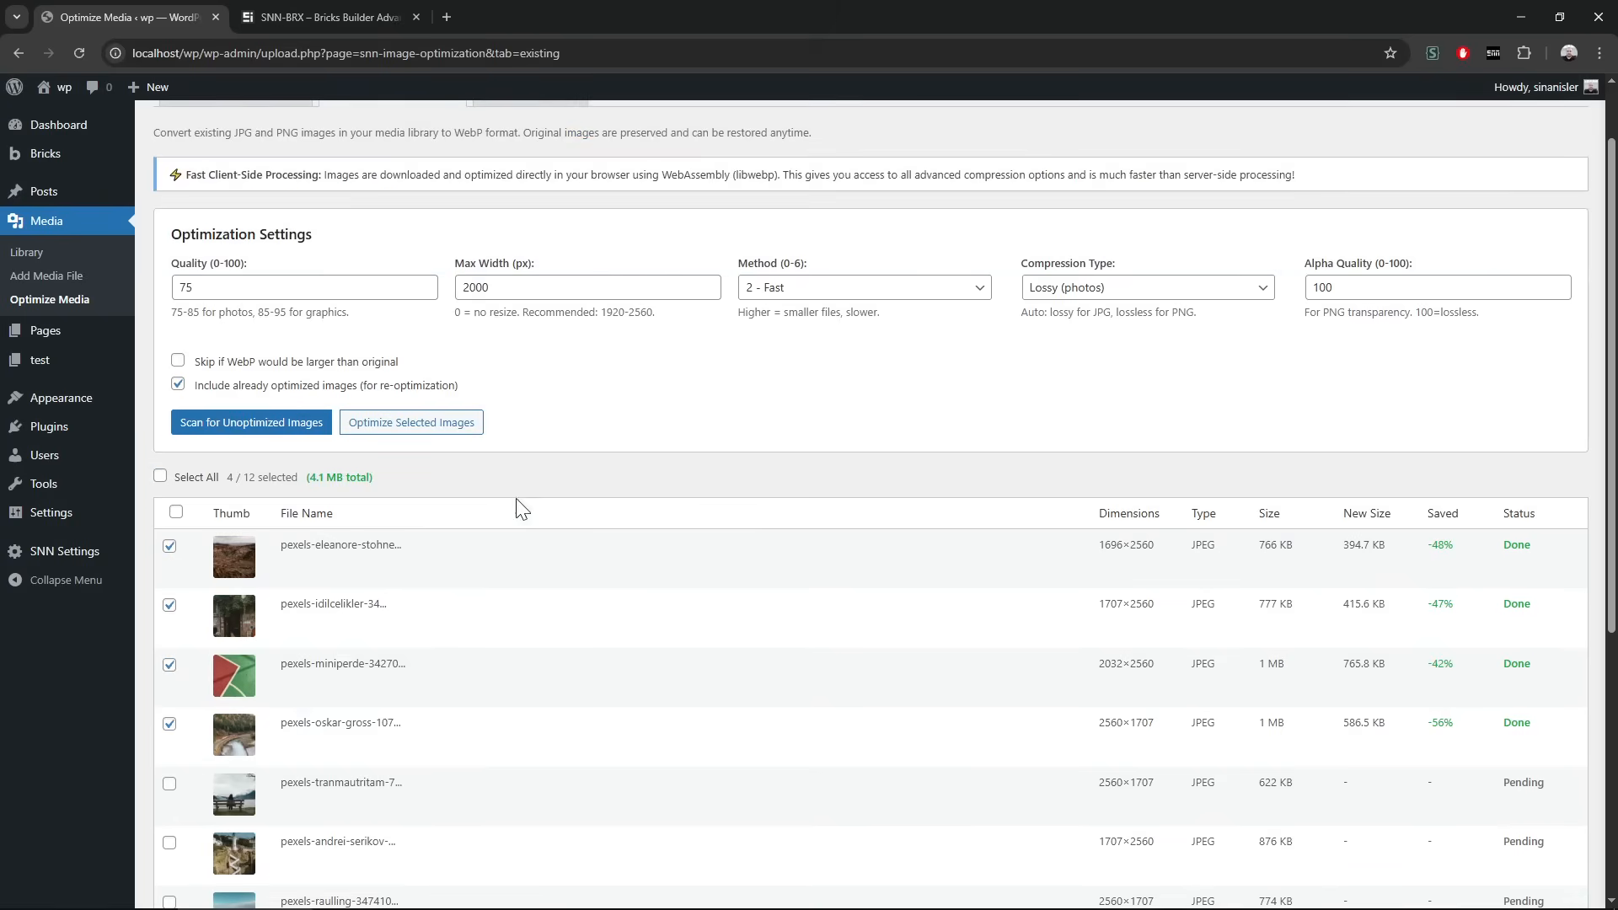
double_click(232, 286)
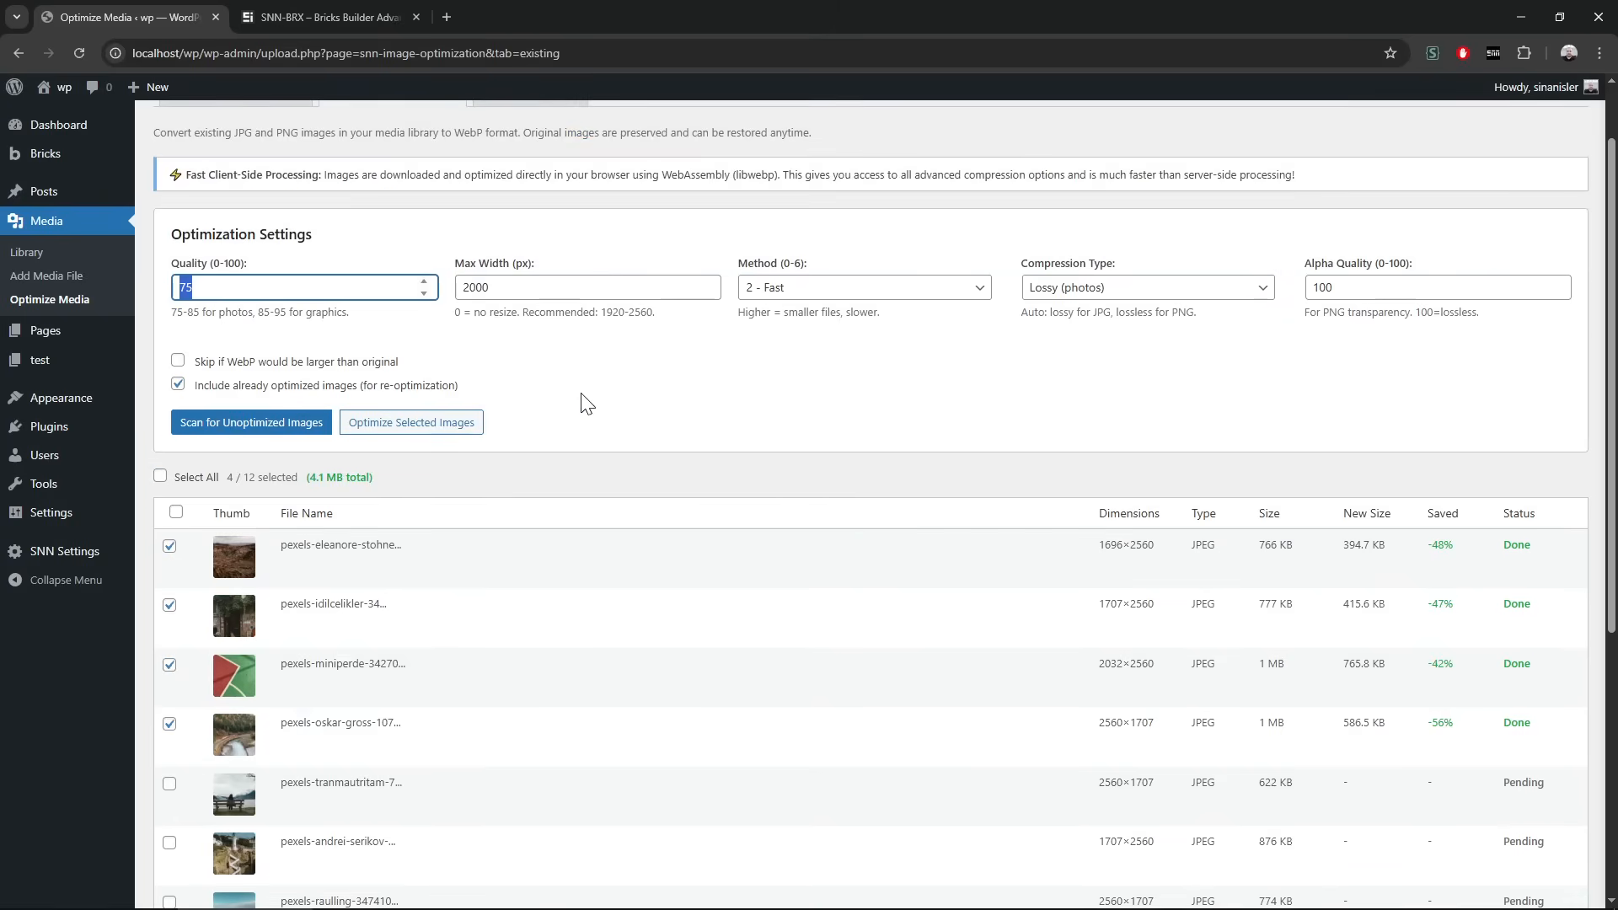
type("50")
left_click(487, 288)
left_click_drag(486, 287, 441, 287)
type("1000")
left_click(867, 385)
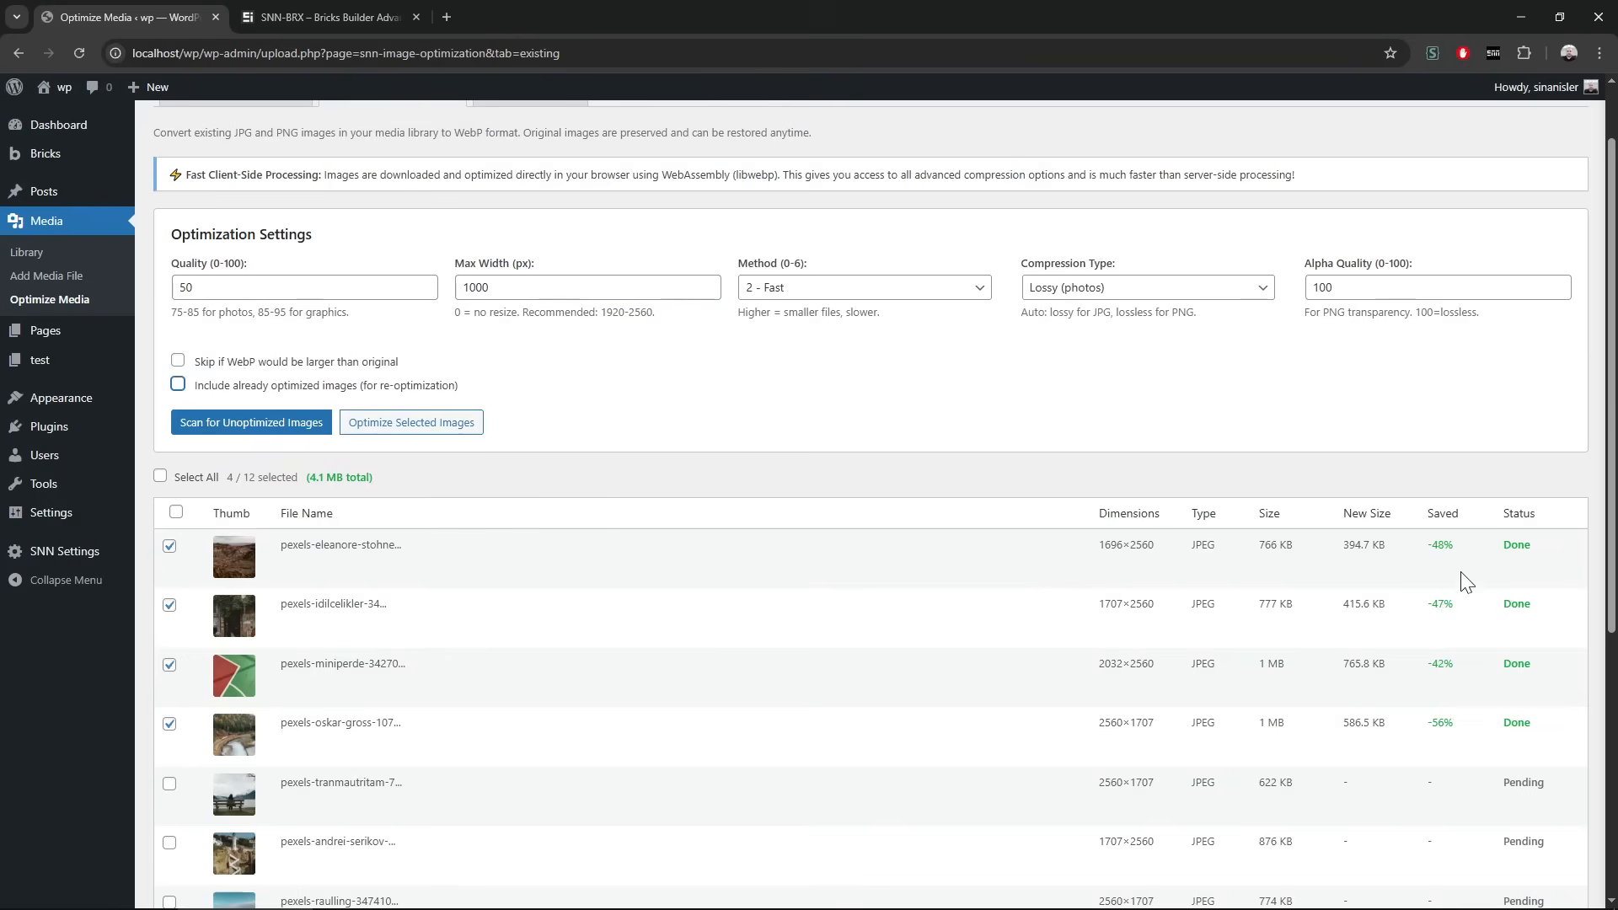
- Review the savings of the optimized images and open the optimization history and rollback page
left_click_drag(1459, 572, 1454, 632)
left_click(1449, 676)
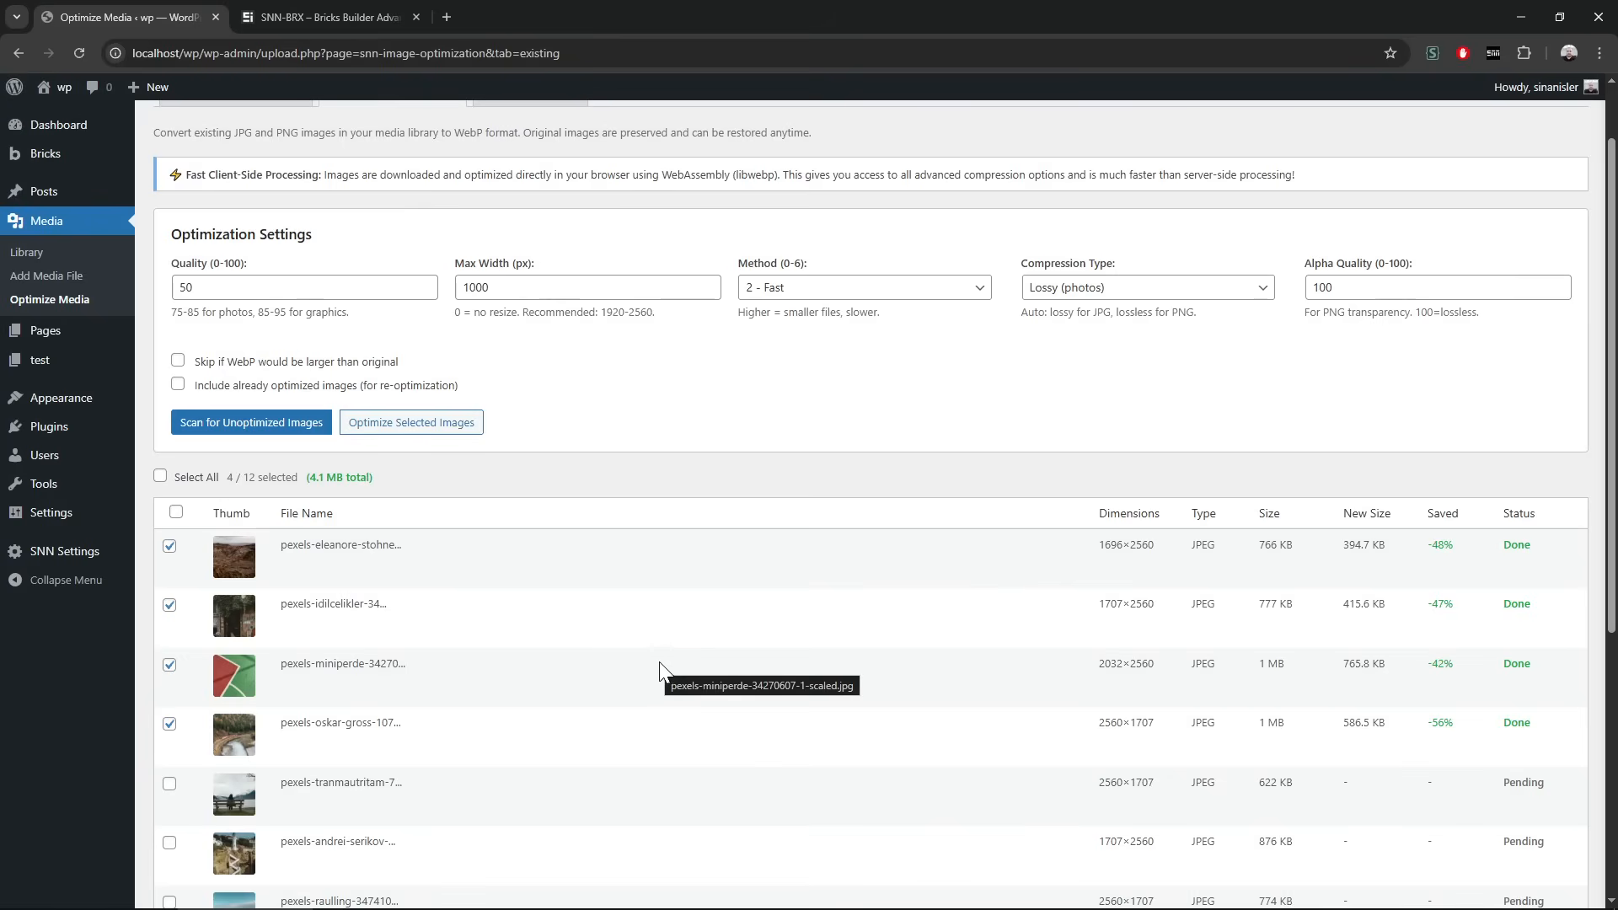
scroll(599, 518, "up", 1)
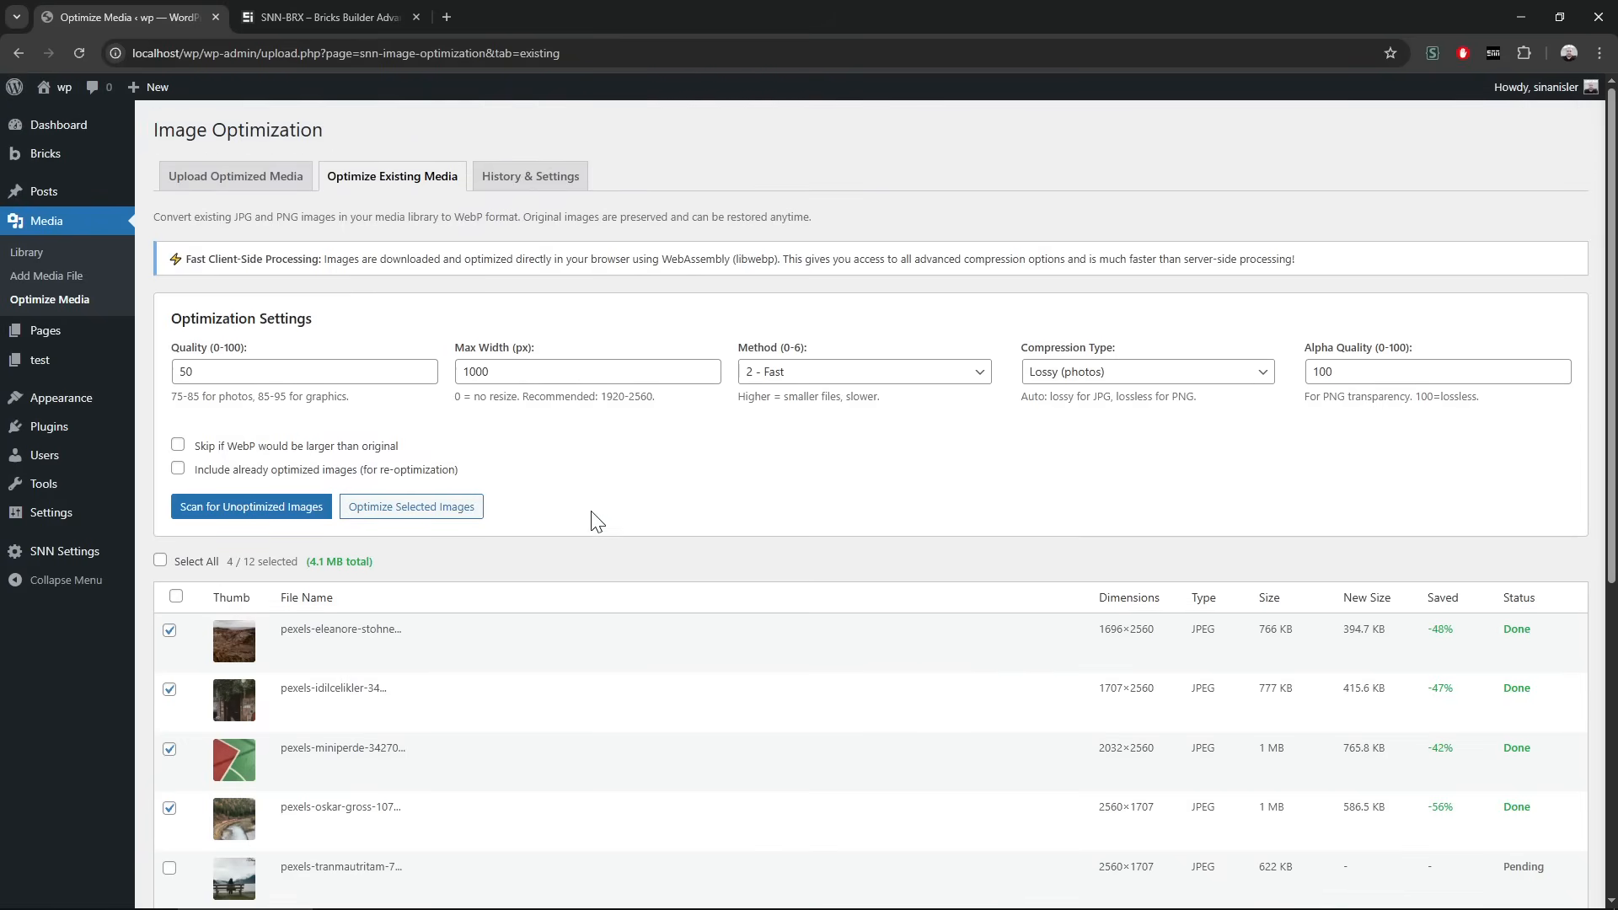
left_click(514, 187)
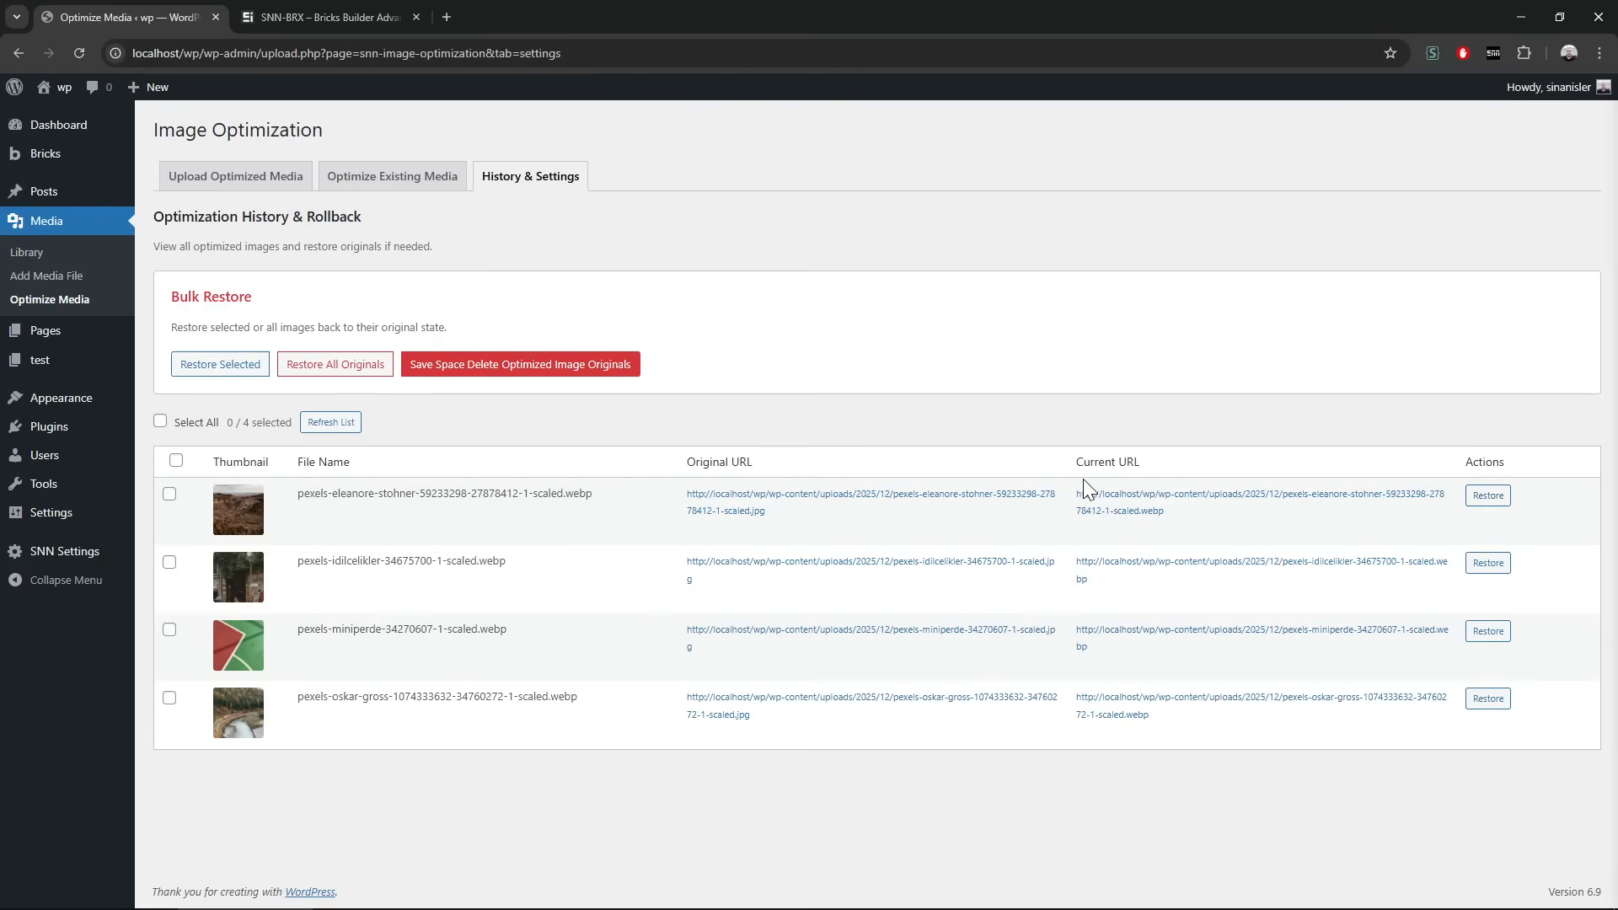
- Open the desert landscape's original JPG and current WebP in separate tabs, close the SNN-BRX page, and view the JPG
left_click(1041, 499)
left_click(1087, 500, "ctrl")
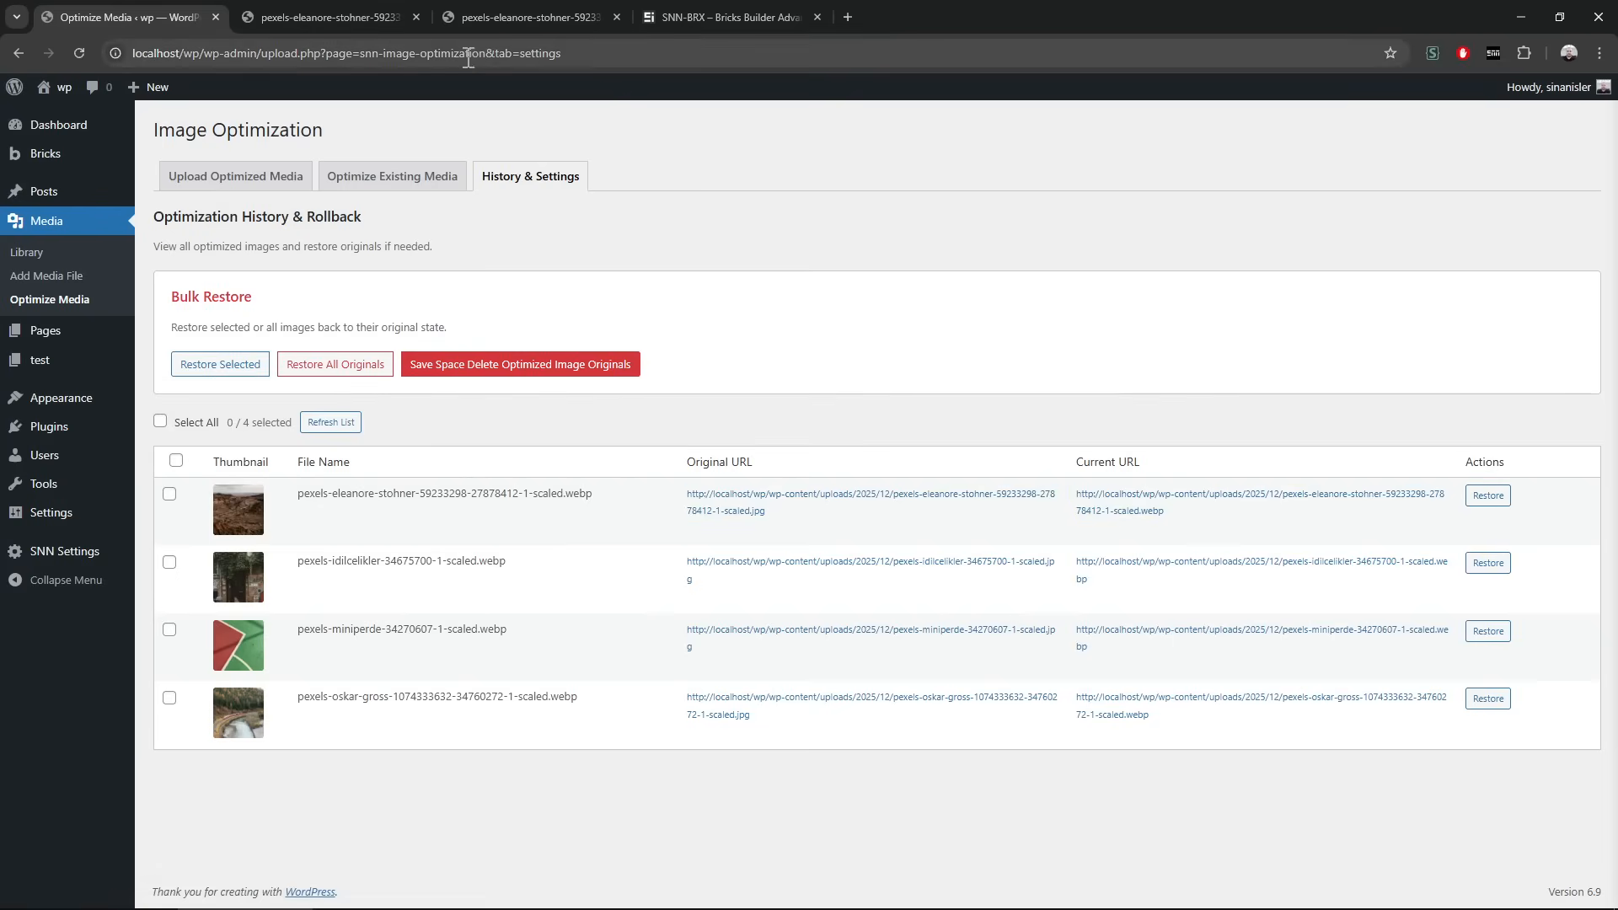
middle_click(754, 11)
left_click(360, 15)
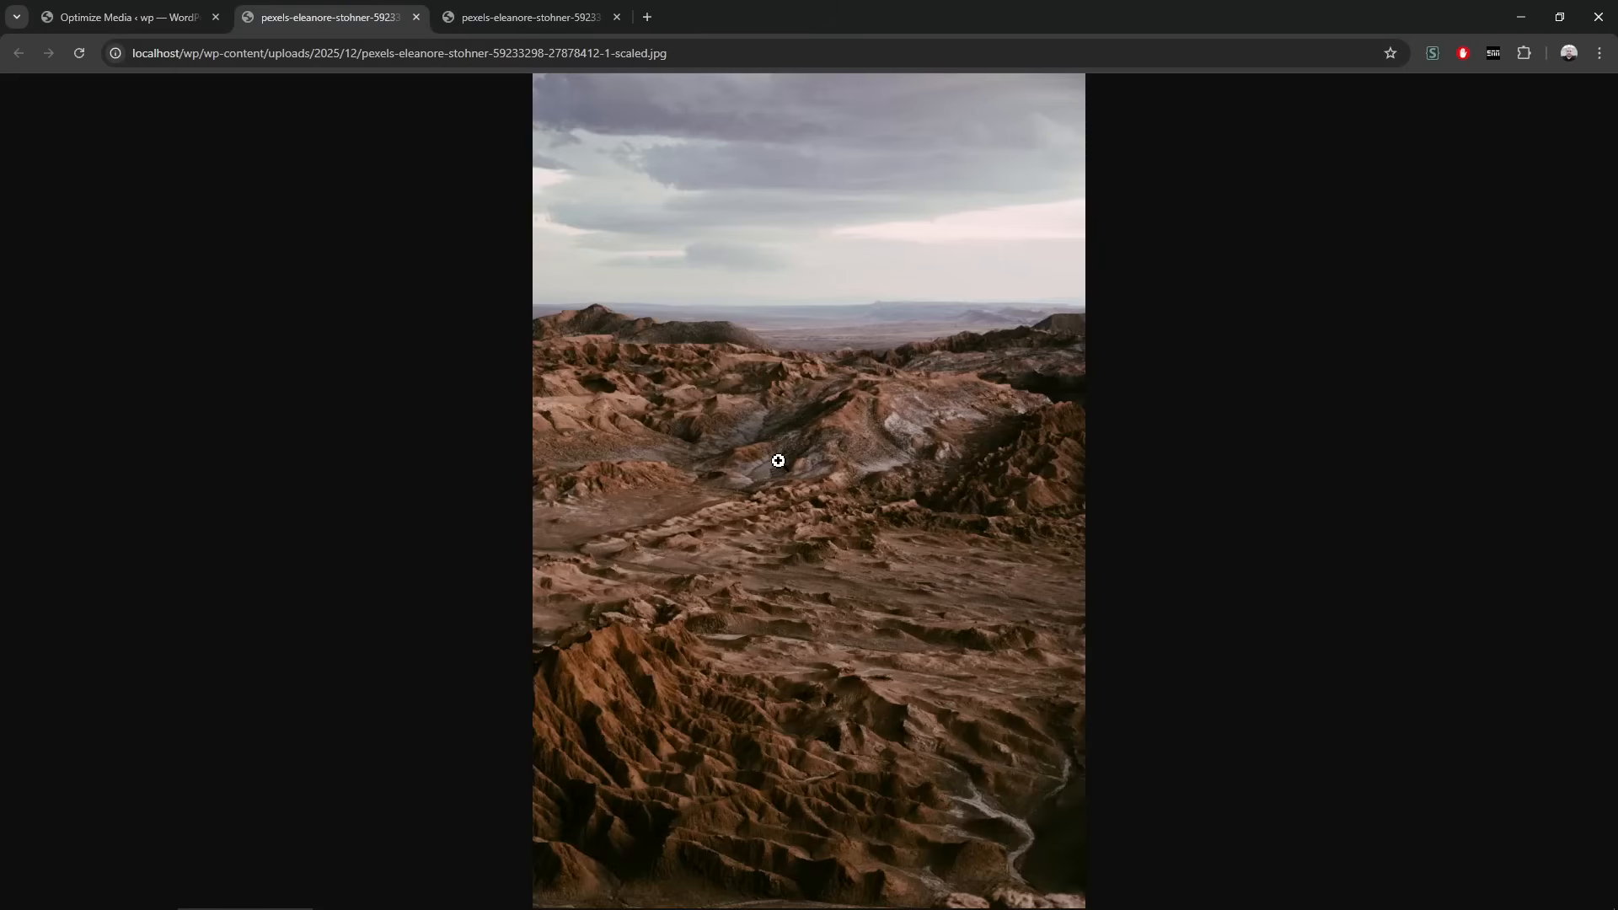
- Compare the desert landscape's JPG and WebP versions at full size, and close both
left_click(812, 512)
key("ctrl+Tab")
left_click(812, 511)
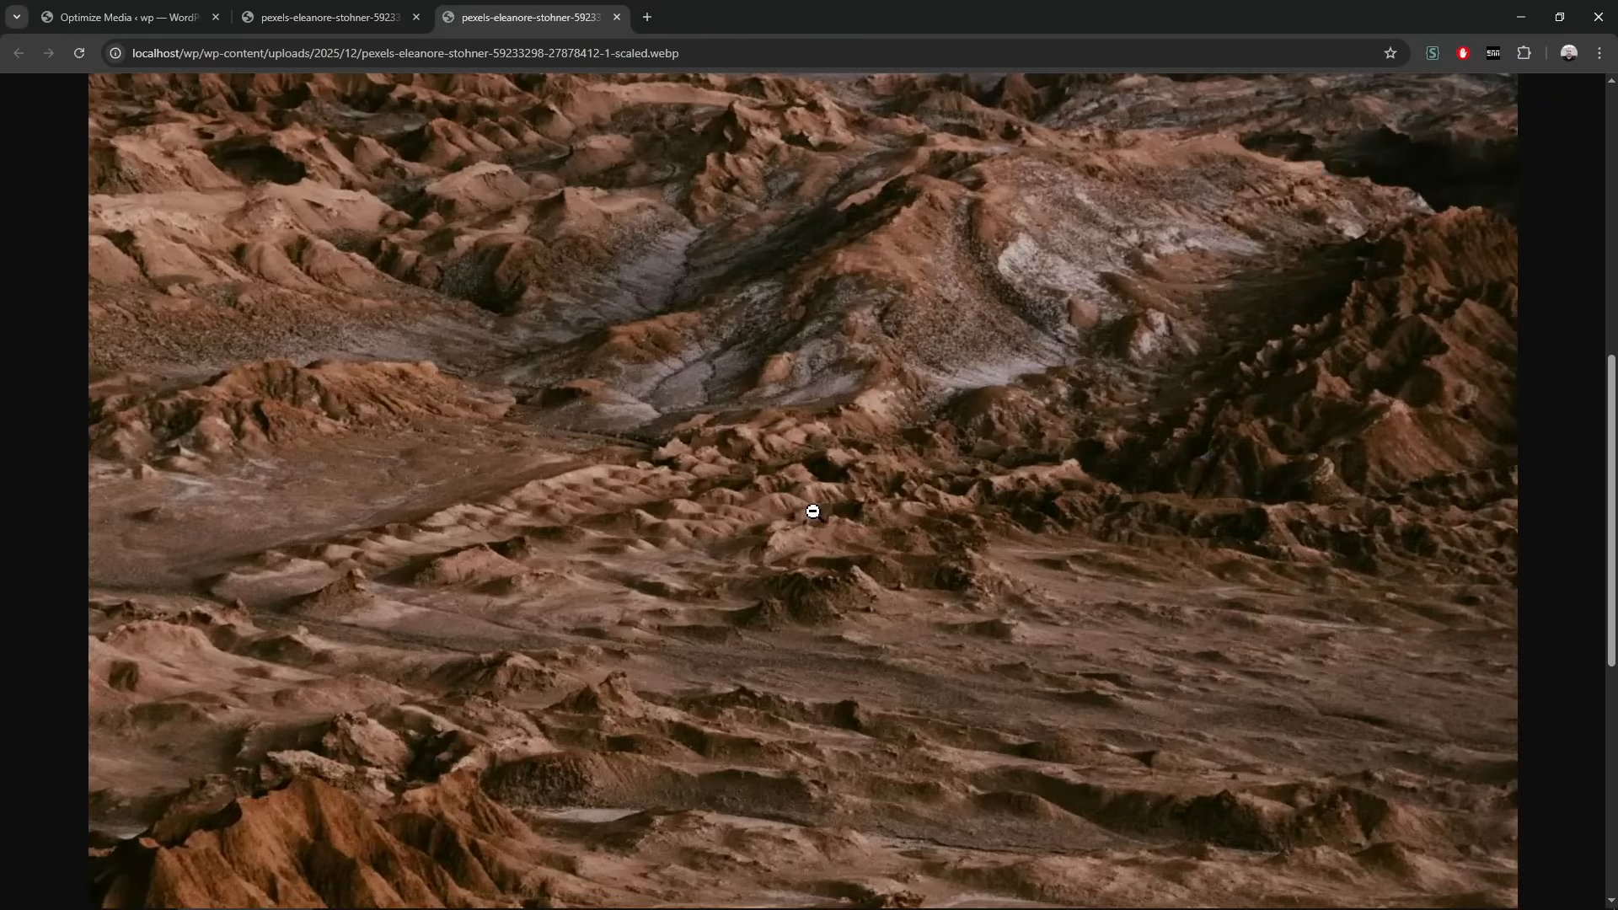
key("ctrl+shift+Tab")
key("ctrl+Tab")
key("ctrl+shift+Tab")
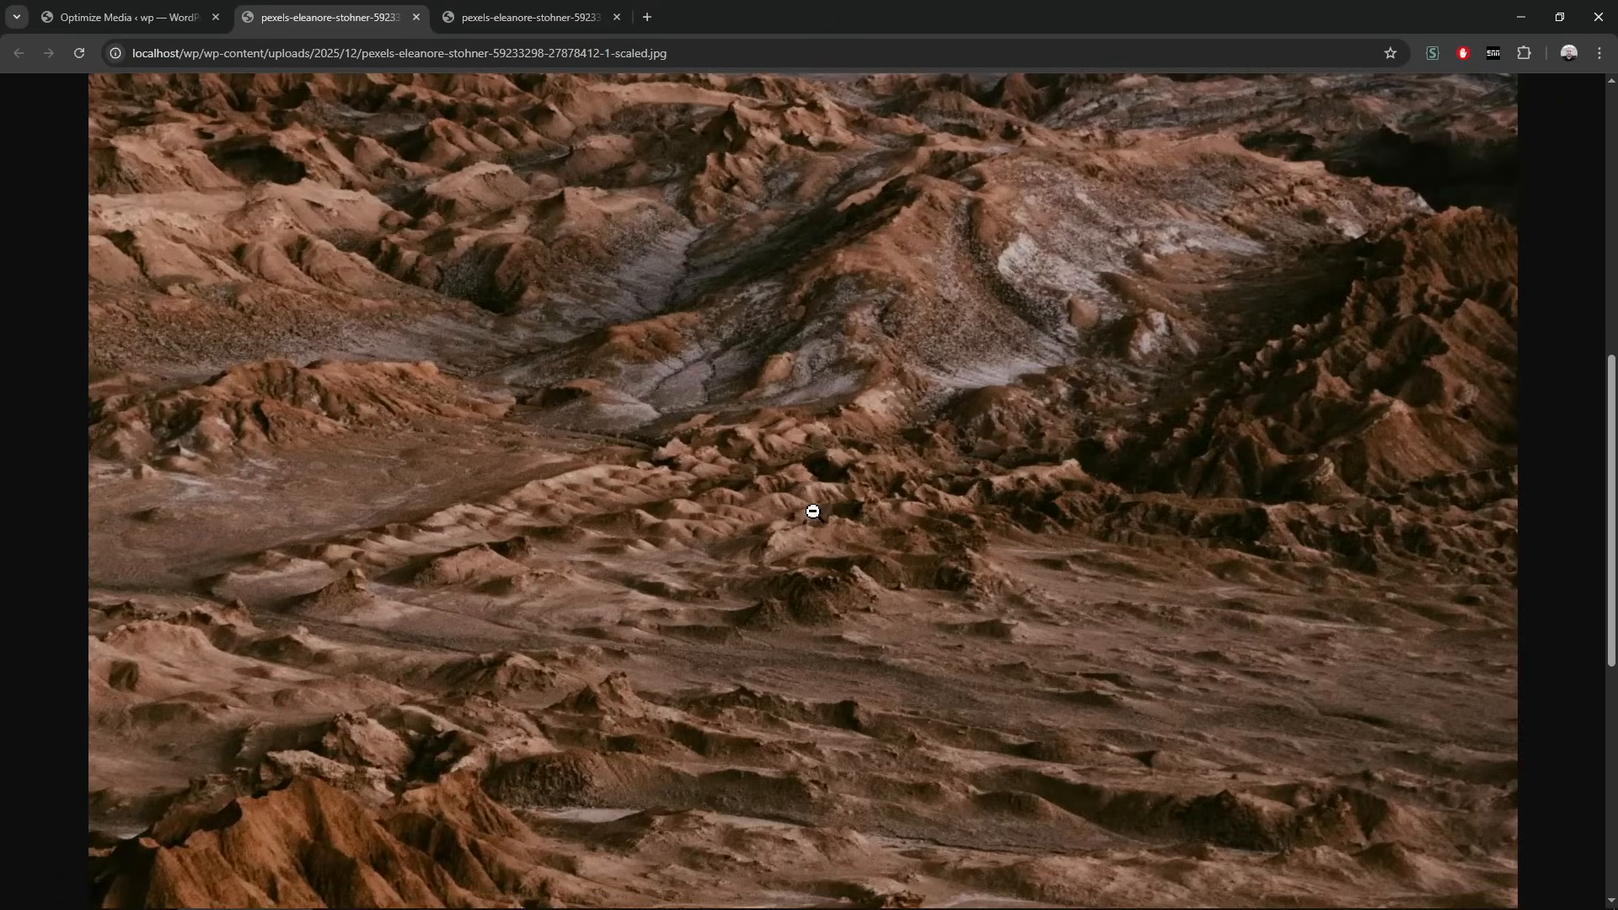
key("ctrl+Tab")
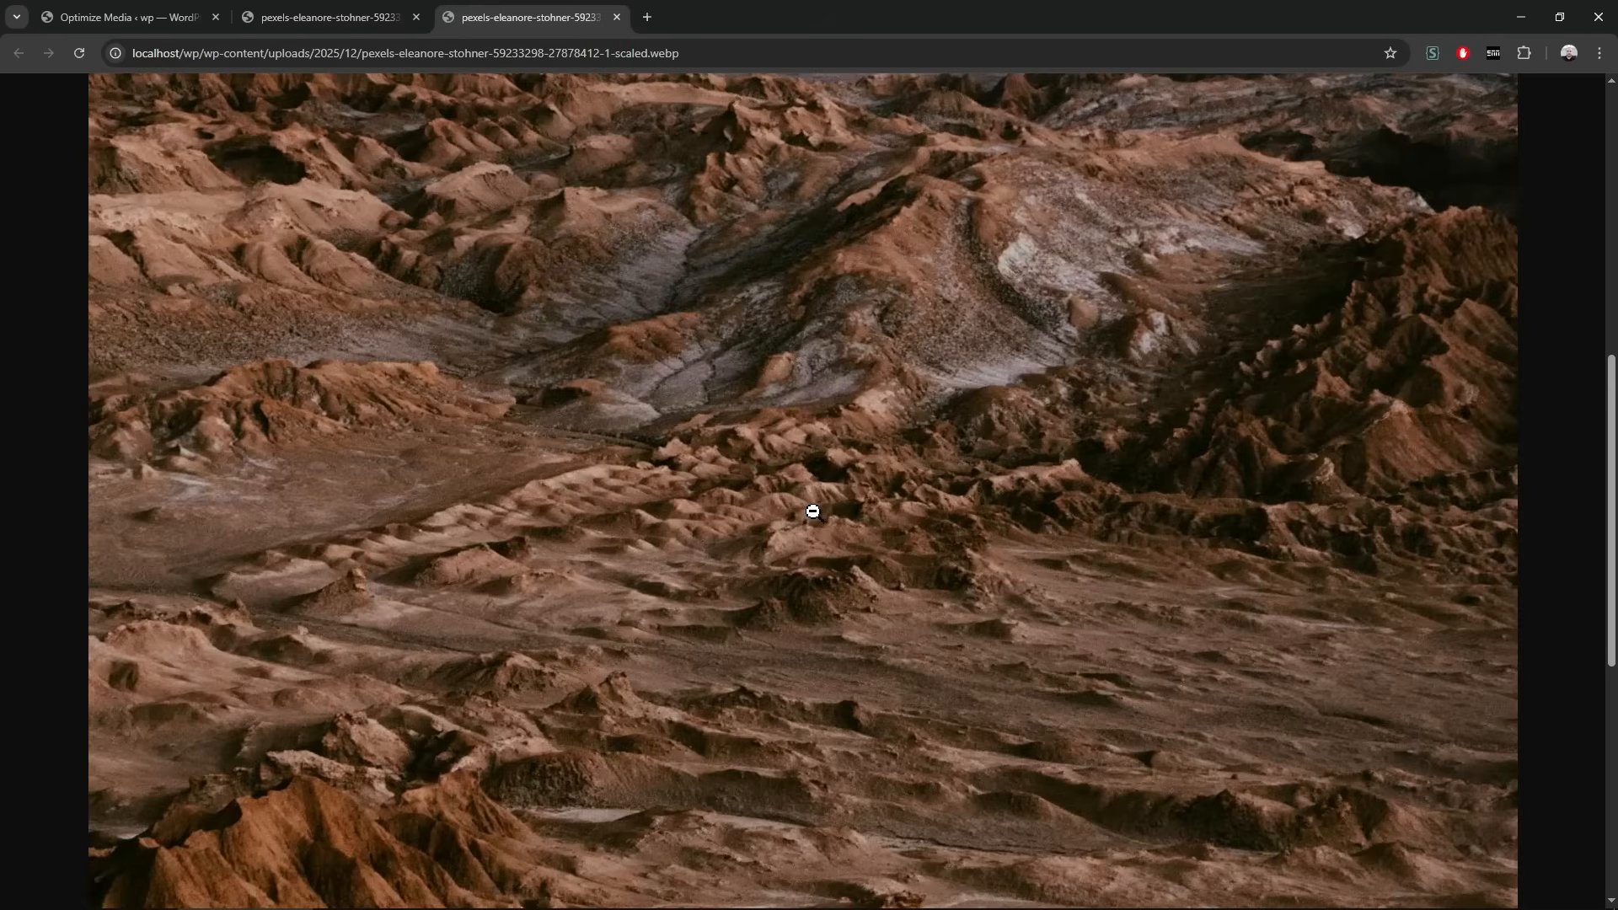
key("ctrl+Tab")
middle_click(439, 6)
middle_click(422, 4)
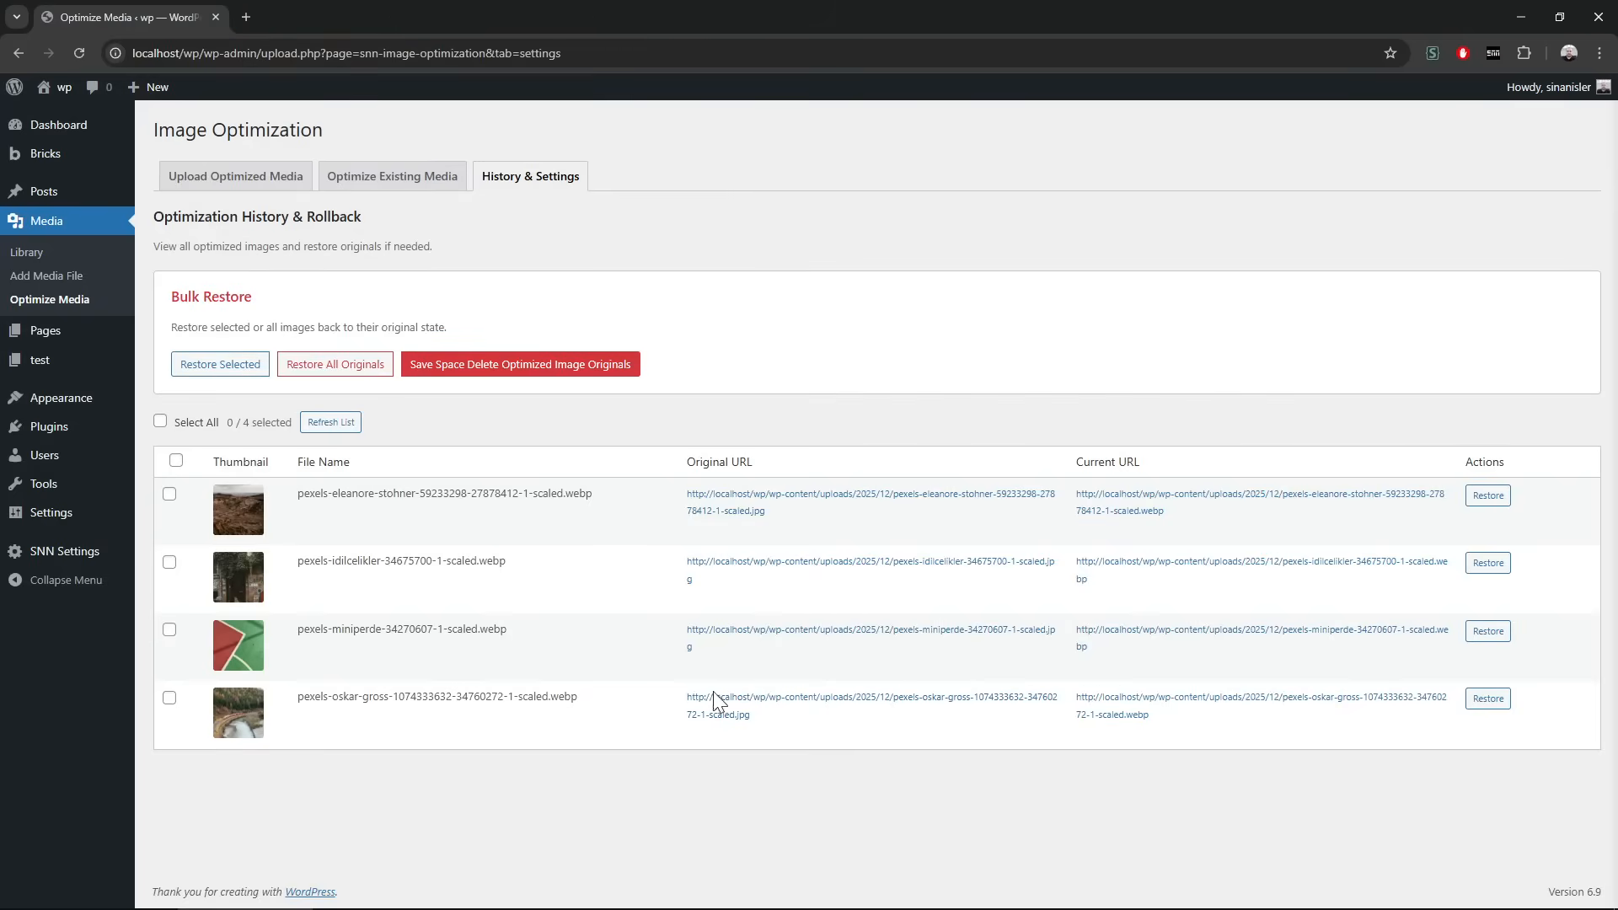
- Open the original JPG and current WebP of the ivy doorway image in separate tabs, and view the JPG
middle_click(1008, 562)
middle_click(1133, 562)
left_click(415, 6)
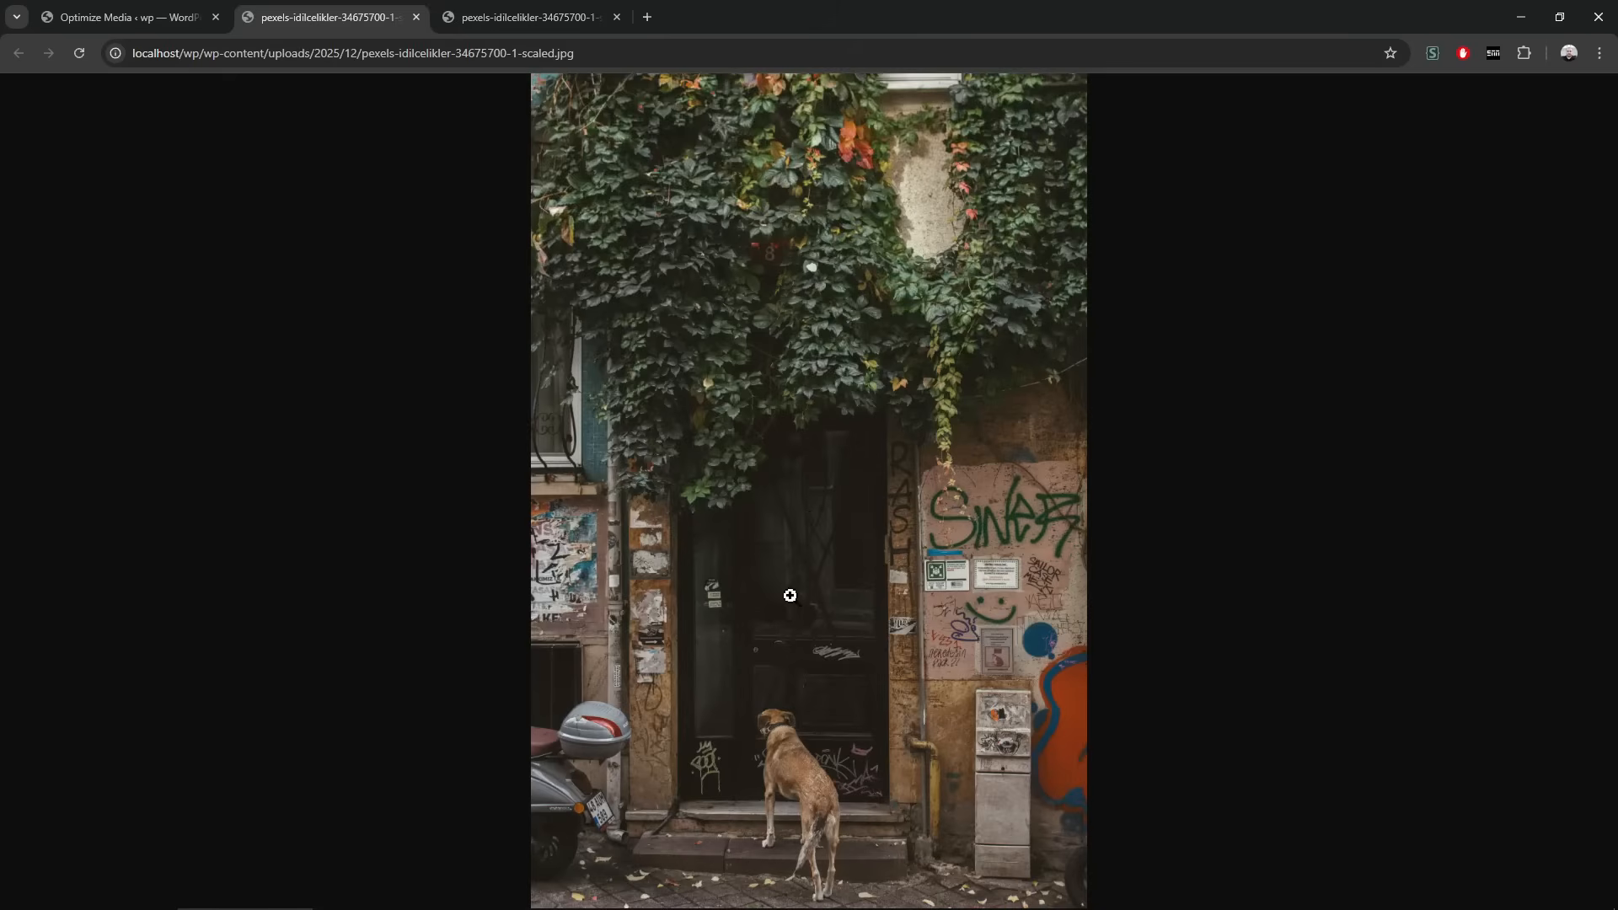
- Compare the ivy doorway image's JPG and WebP versions enlarged around the dog, and close both
left_click(701, 740)
key("ctrl+Tab")
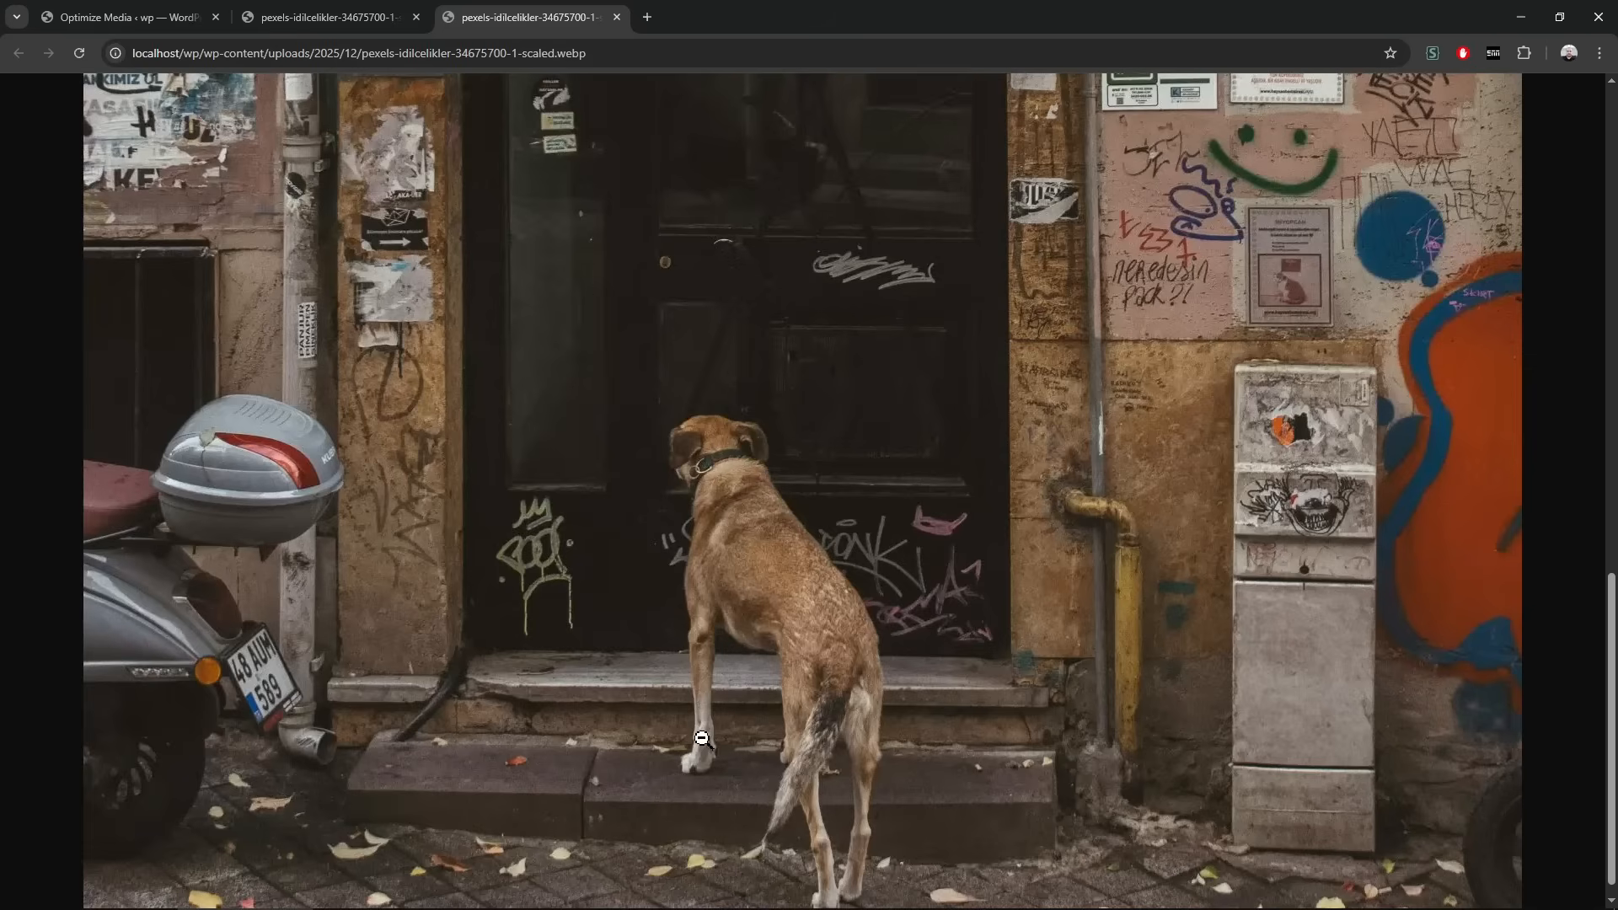
key("ctrl+shift+Tab")
key("ctrl+Tab")
key("ctrl+shift+Tab")
key("ctrl+Tab")
key("ctrl+shift+Tab")
key("ctrl+Tab")
key("ctrl+shift+Tab")
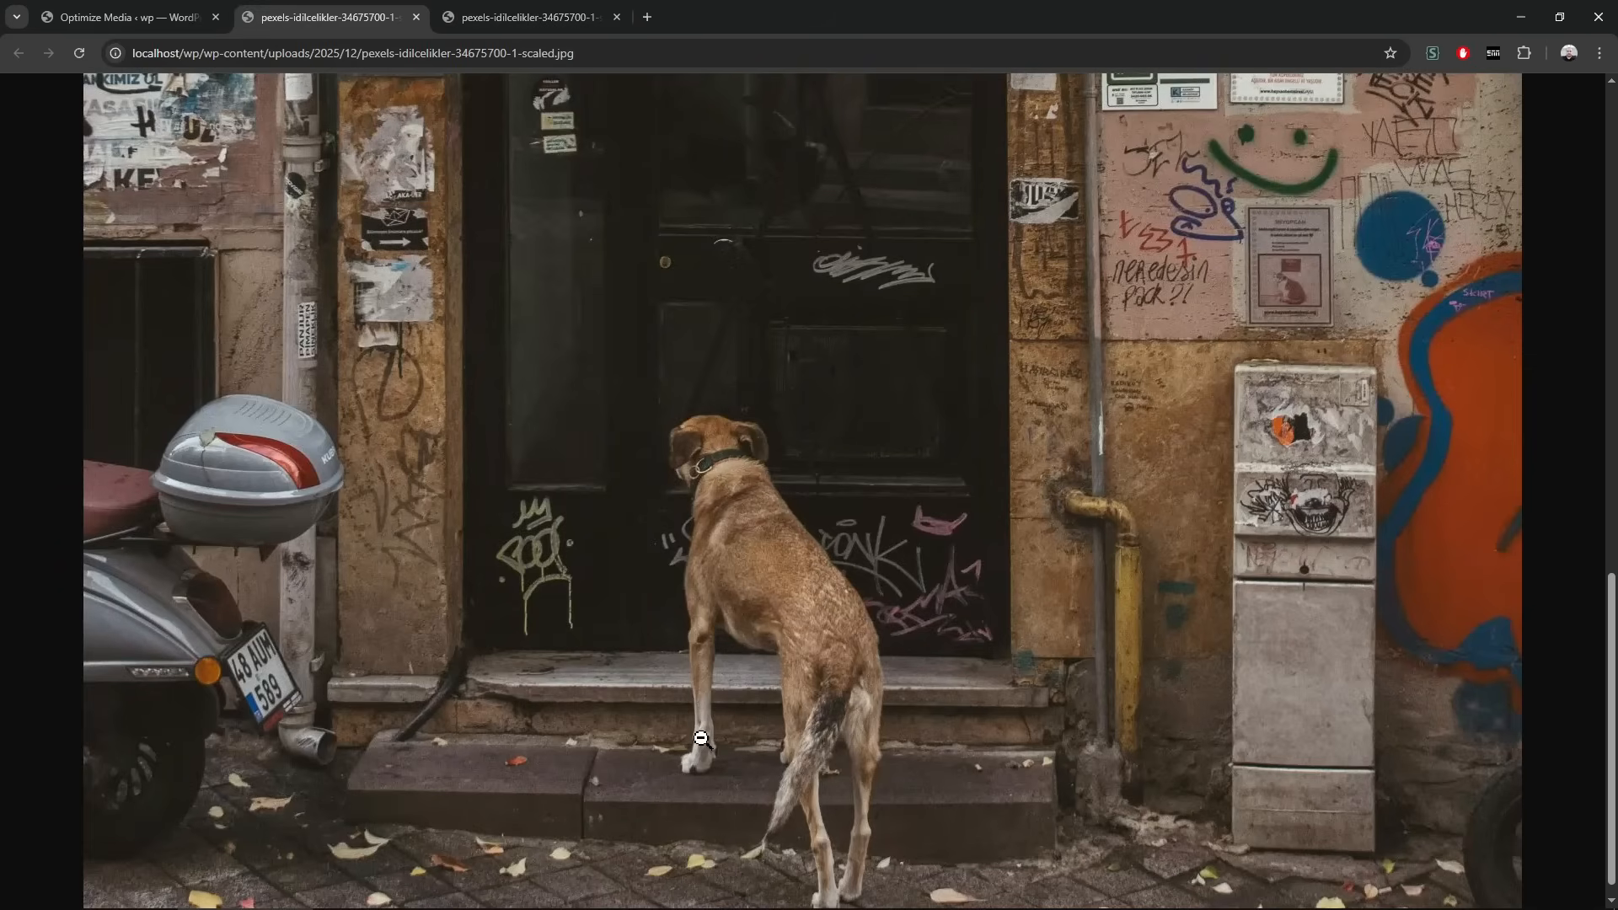
key("ctrl+Tab")
key("ctrl+shift+Tab")
key("ctrl+Tab")
key("ctrl+shift+Tab")
key("ctrl+Tab")
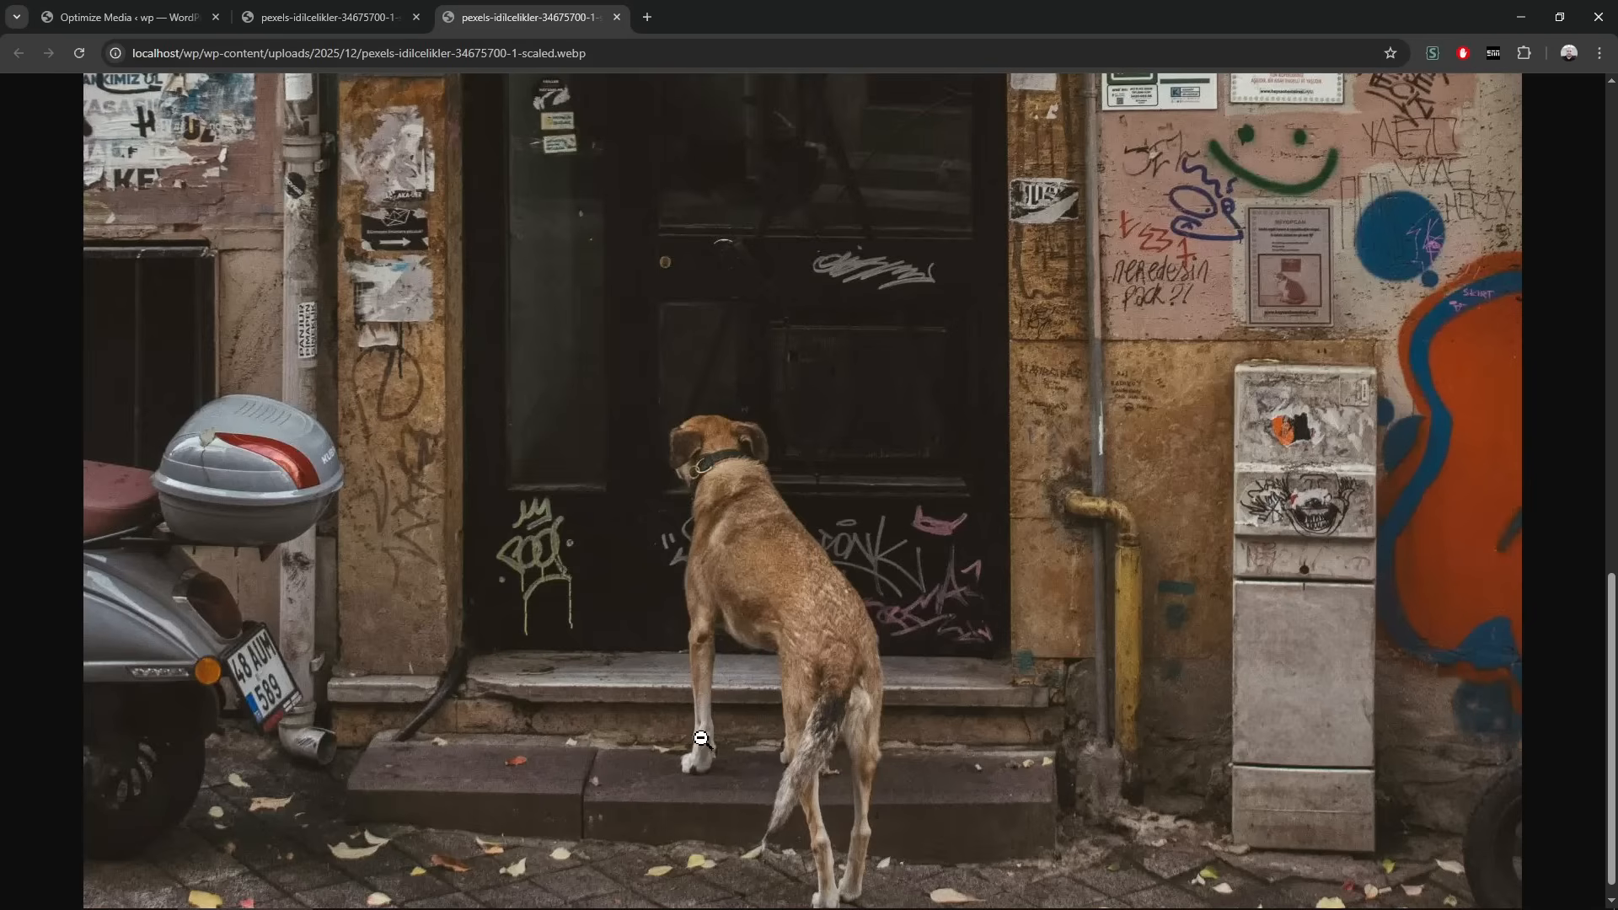
key("ctrl+shift+Tab")
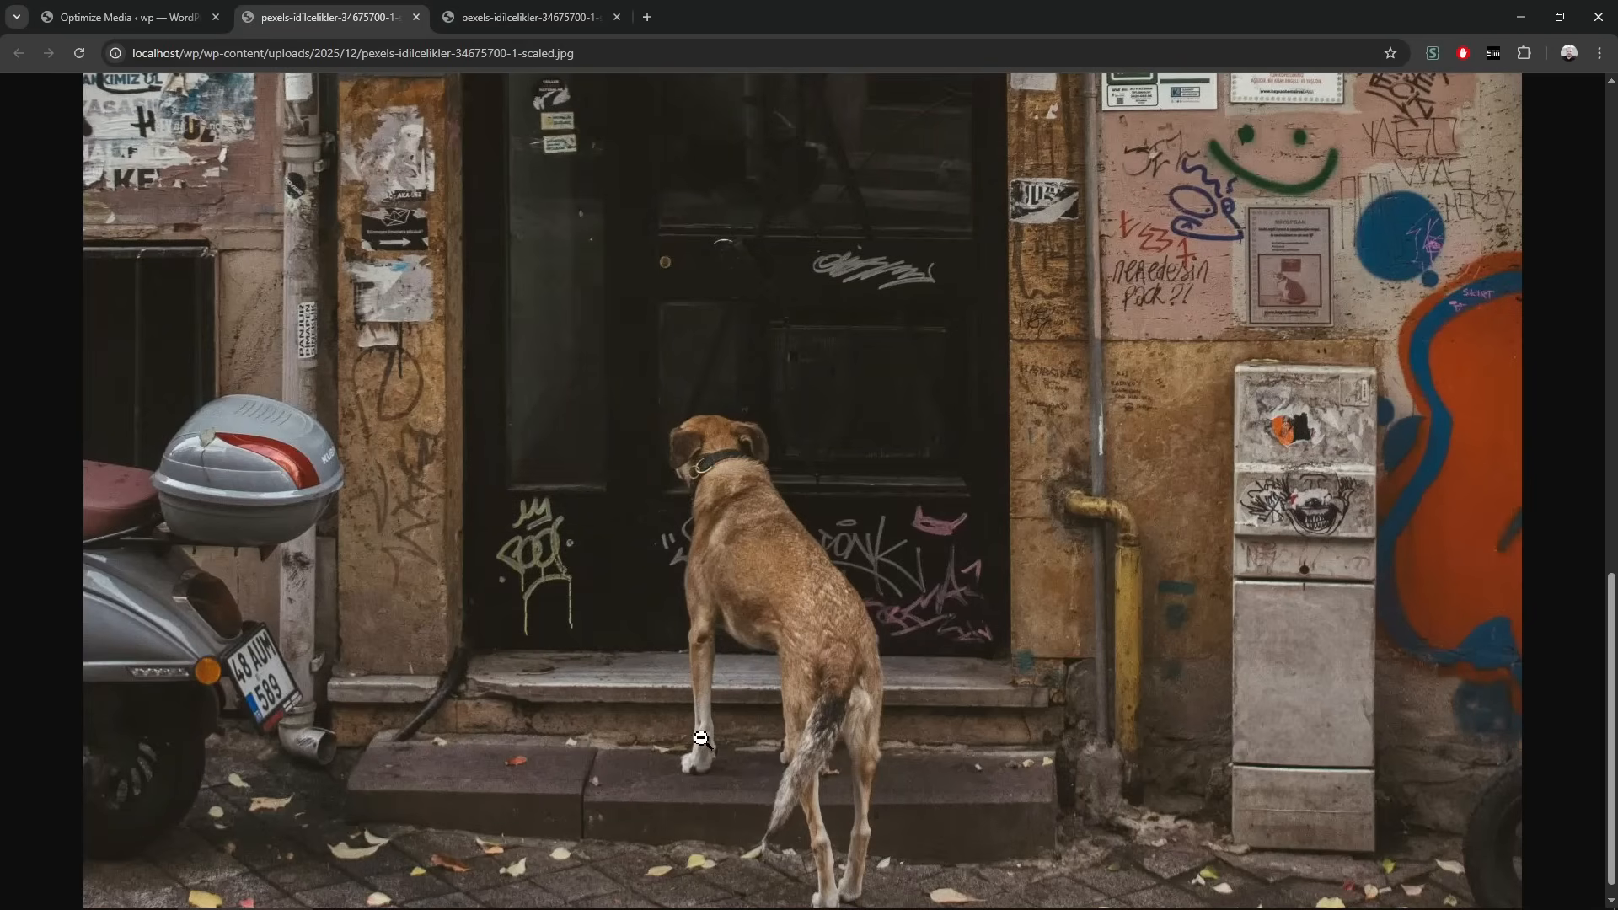
key("ctrl+Tab")
key("ctrl+shift+Tab")
key("ctrl+Tab")
left_click(416, 17)
left_click(415, 17)
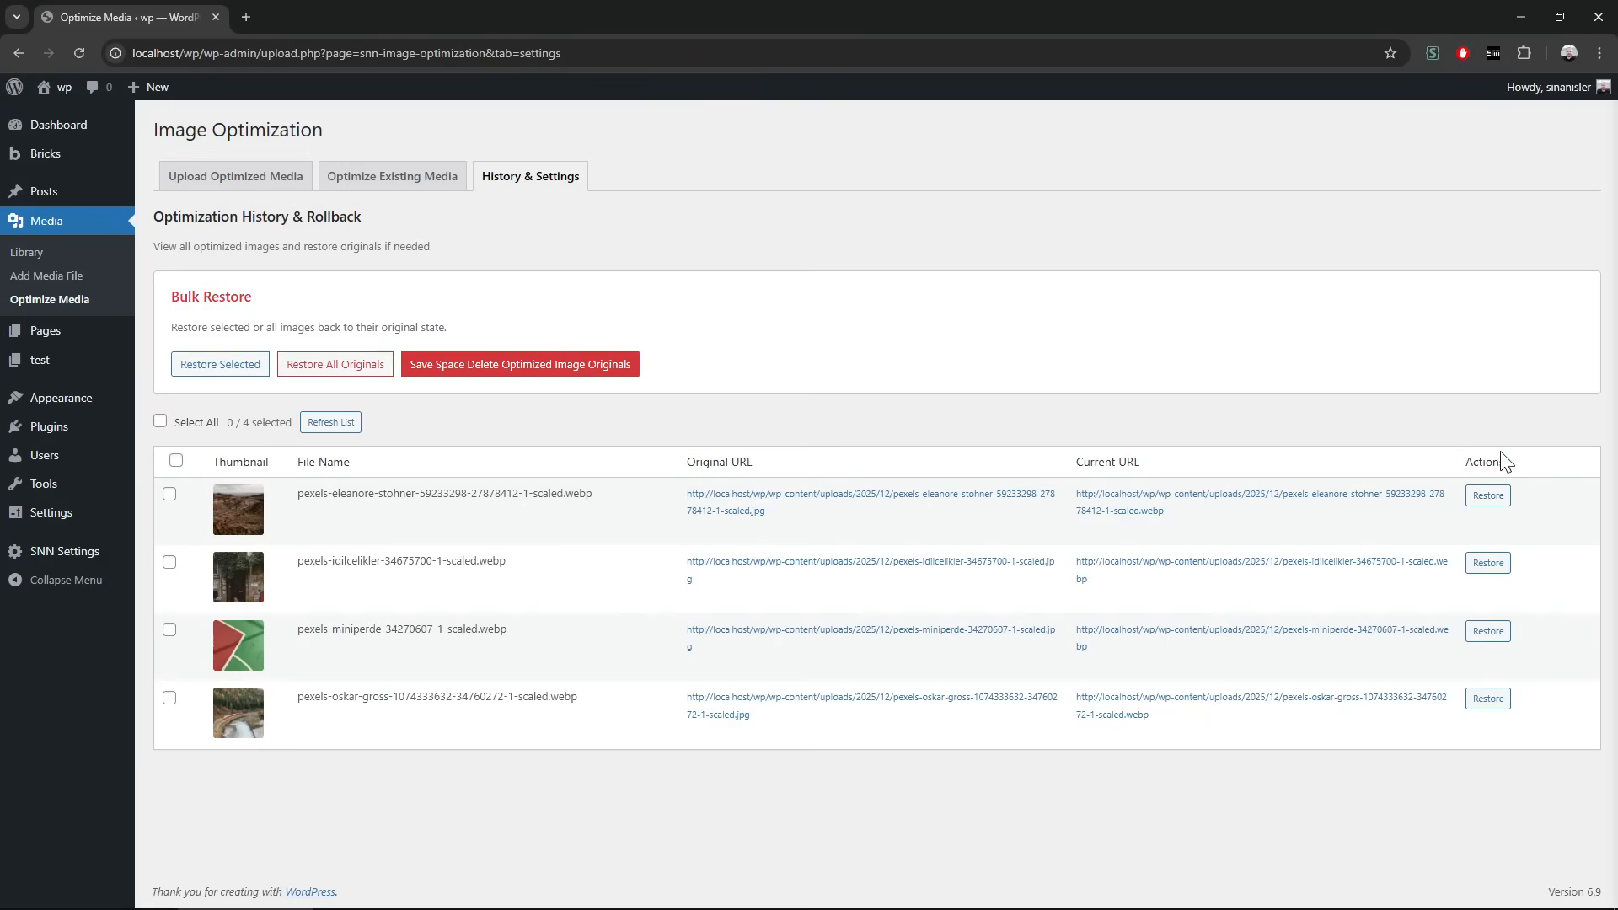
- Restore the desert landscape image to its original and open the media library
left_click(1488, 497)
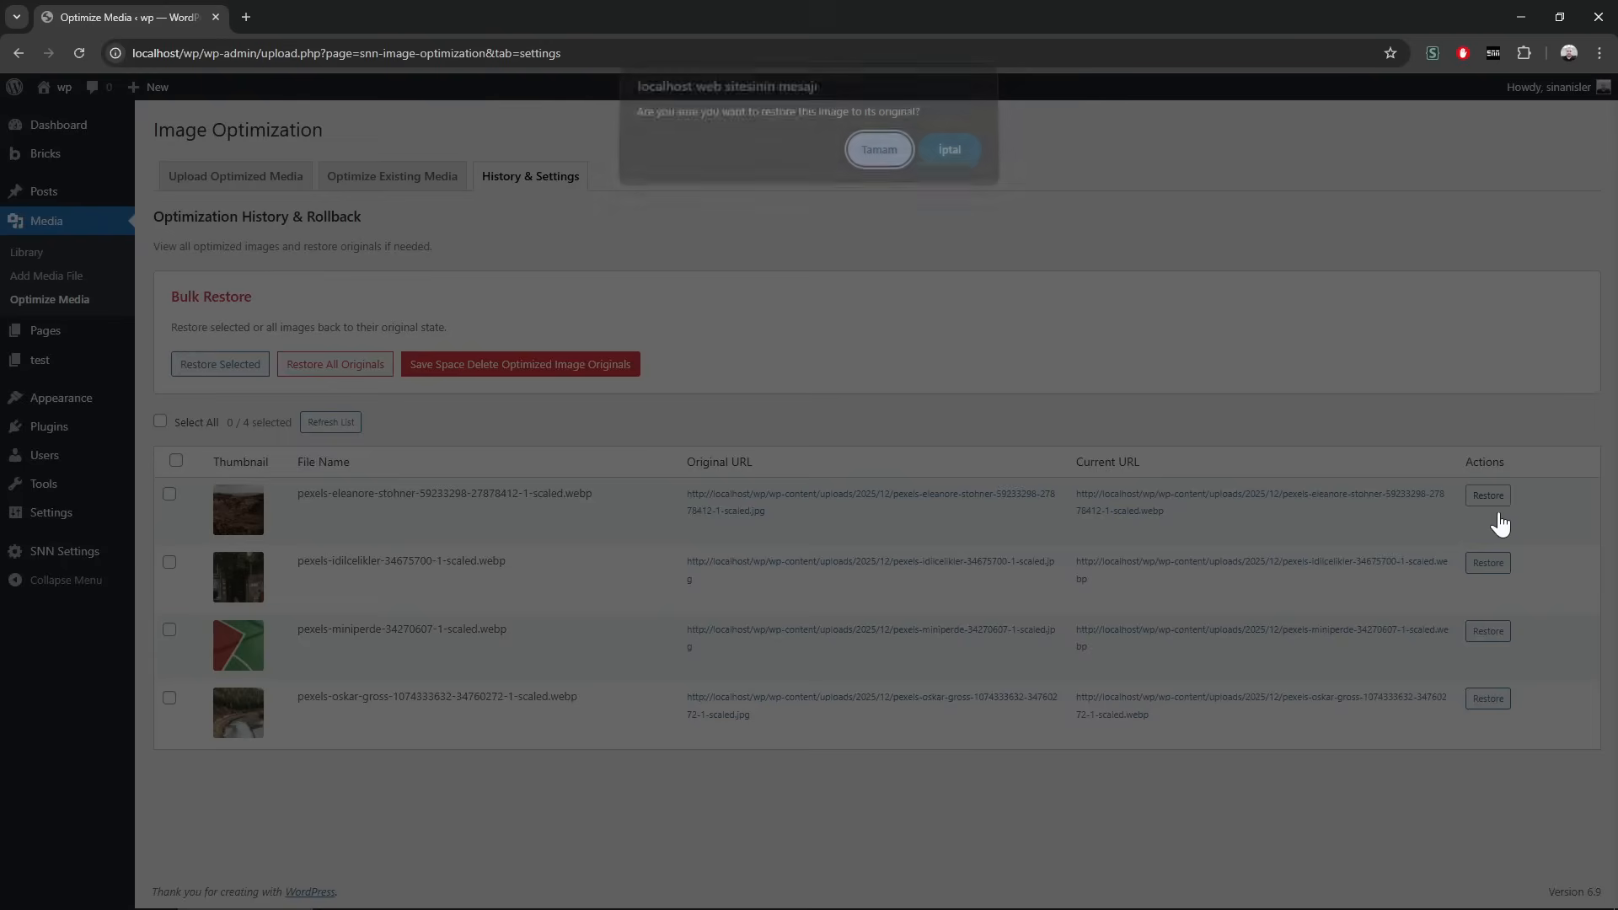
left_click(881, 160)
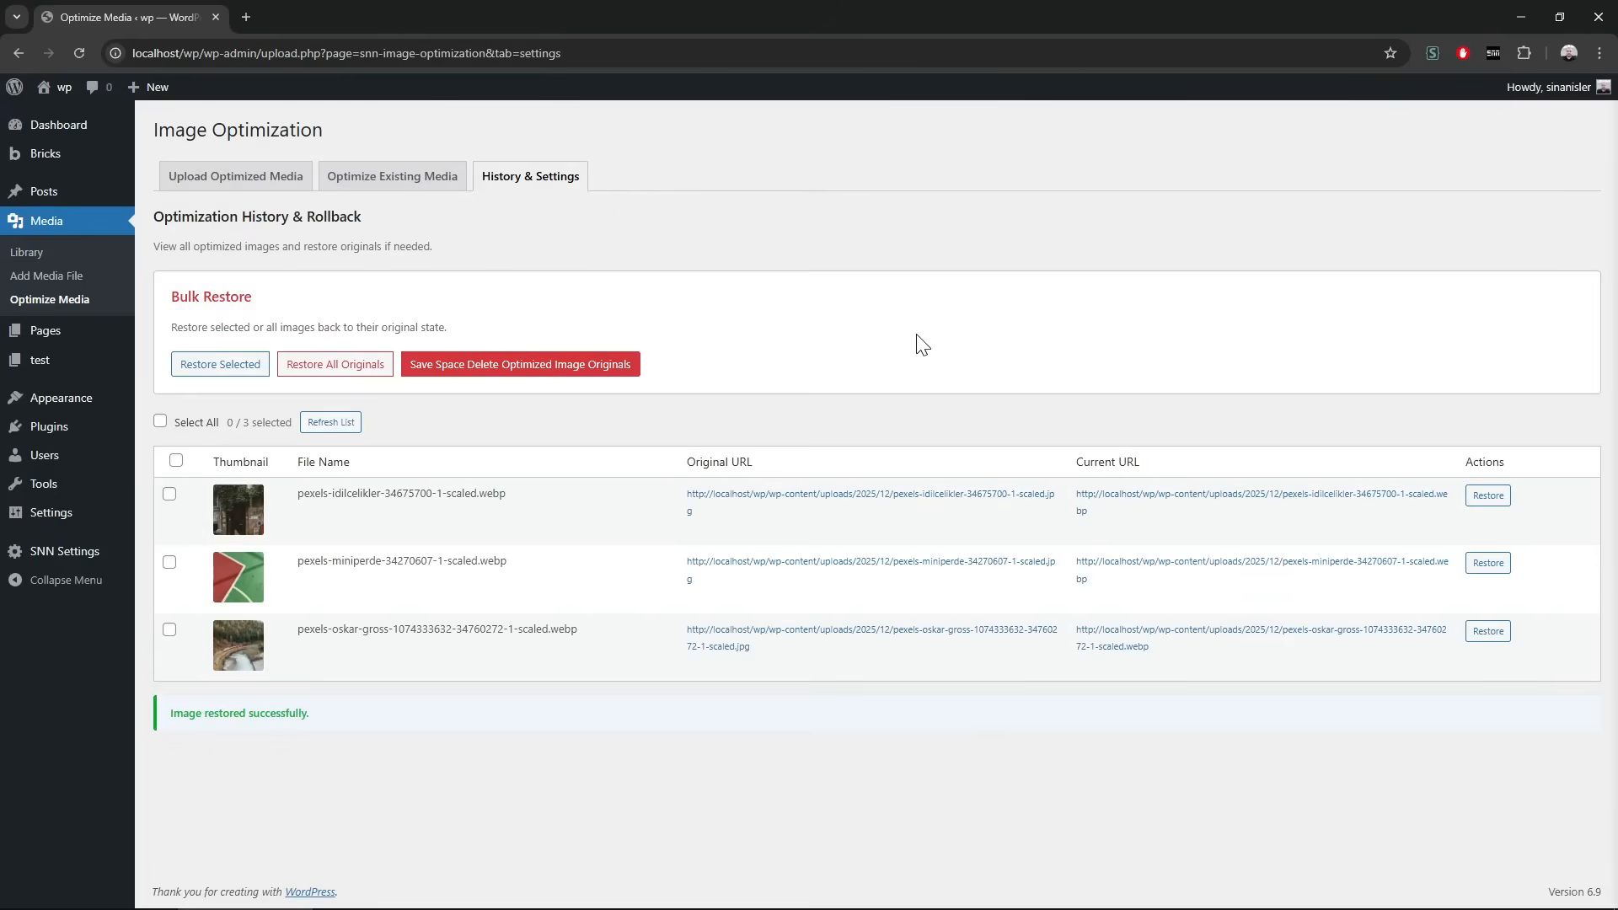
left_click(91, 225)
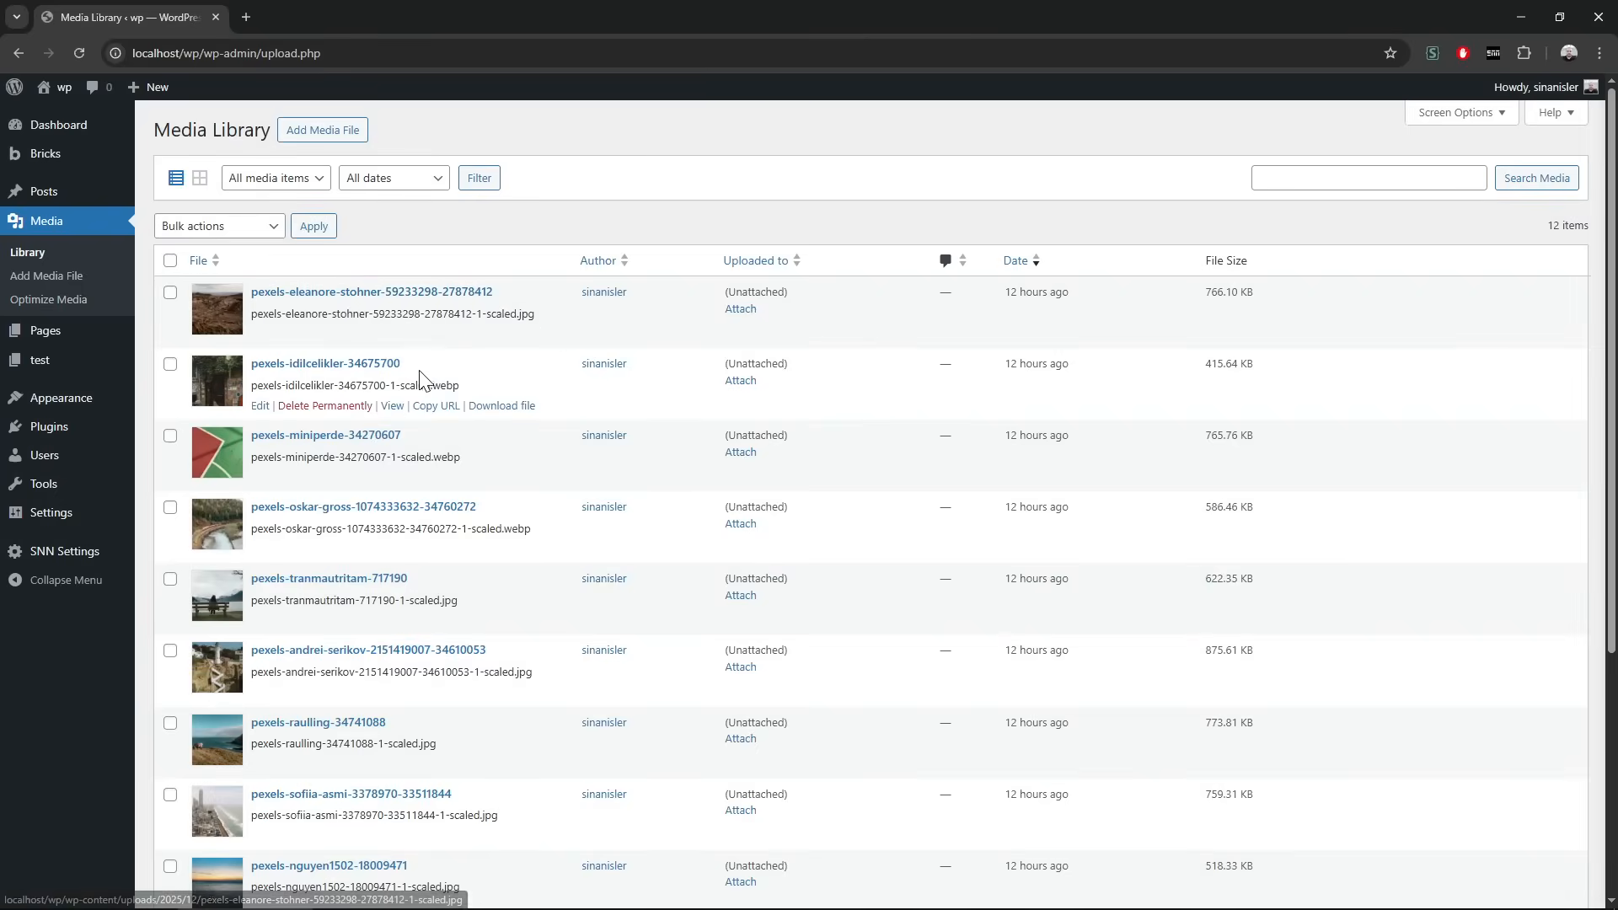
- Open the ivy doorway image's media details, examine its optimization size comparison, and view its original JPG
left_click(358, 371)
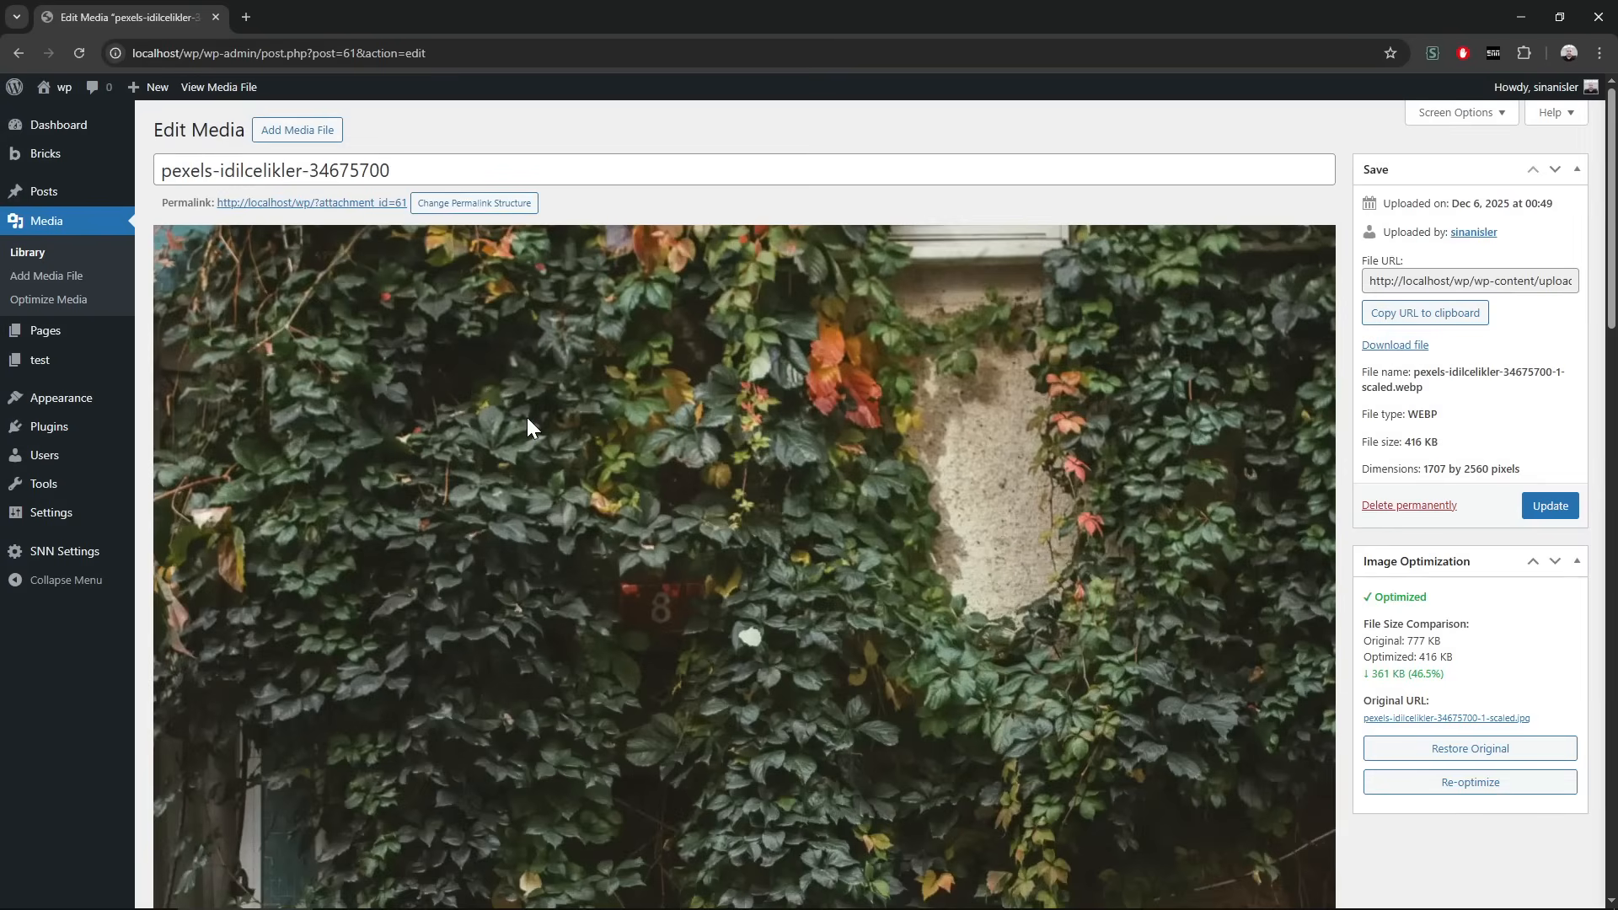
scroll(865, 486, "down", 2)
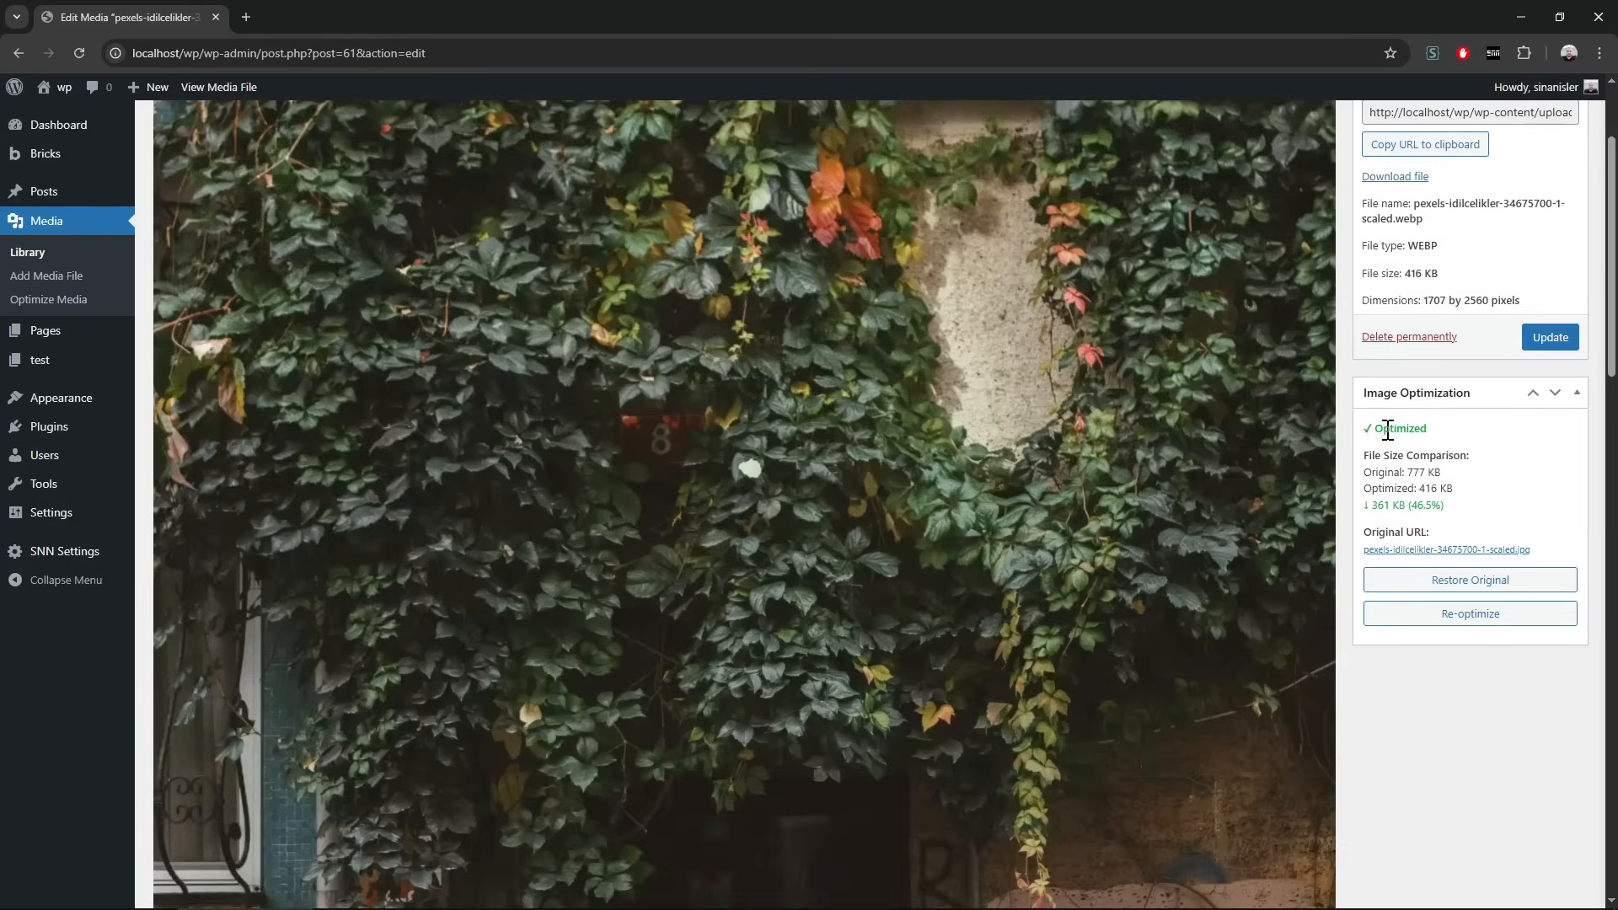
left_click_drag(1379, 428, 1472, 506)
left_click(1473, 505)
middle_click(1483, 552)
left_click(352, 12)
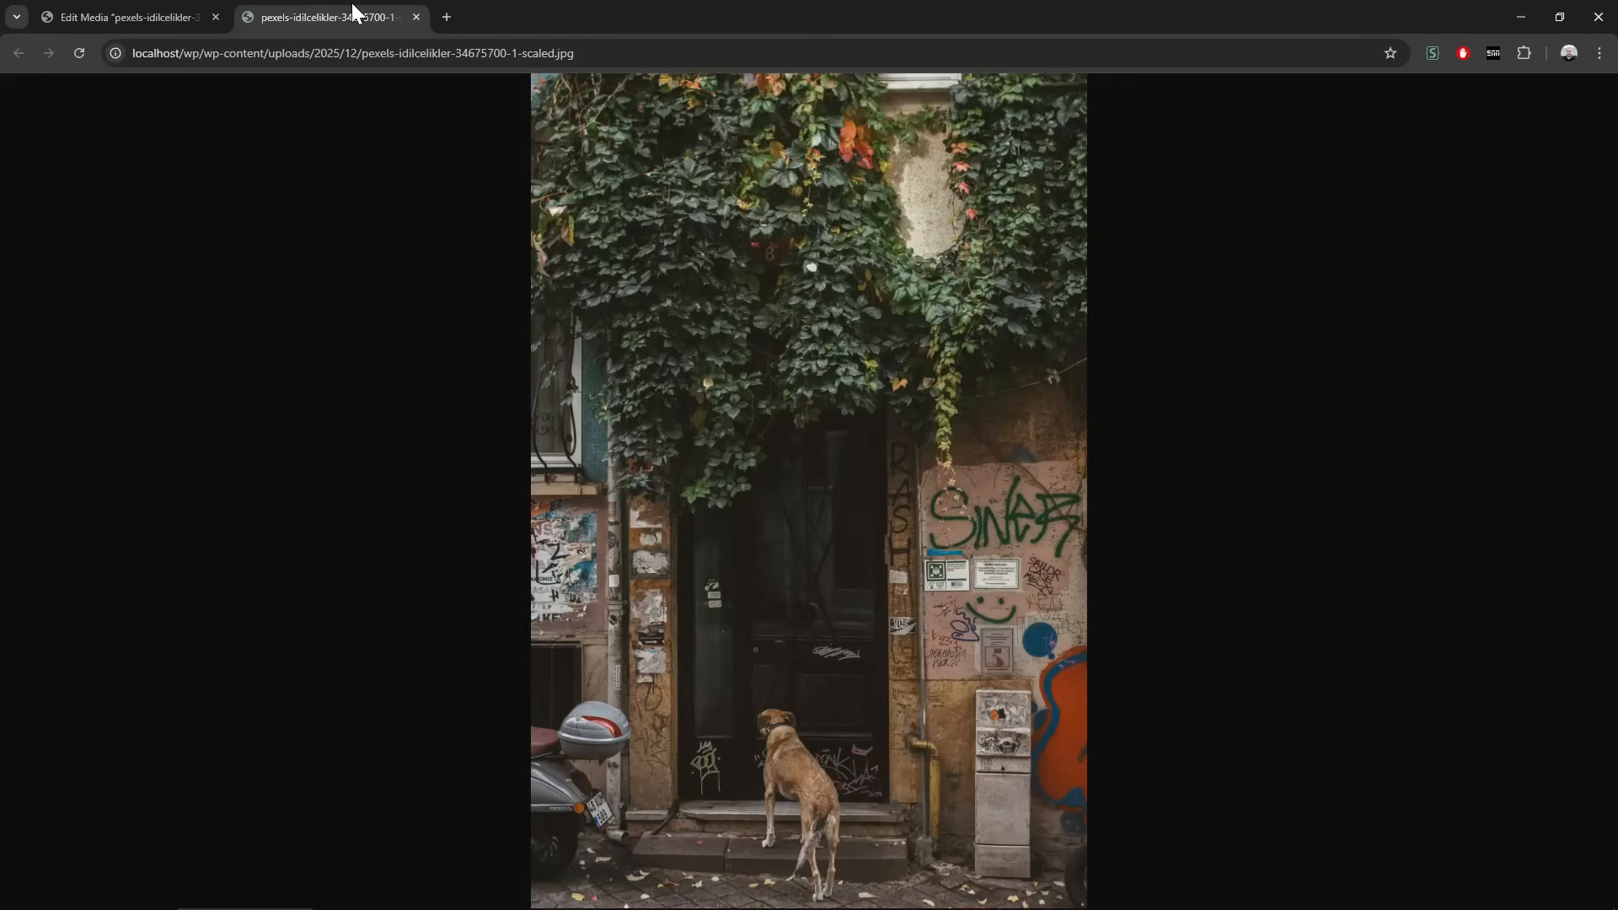
key("ctrl+w")
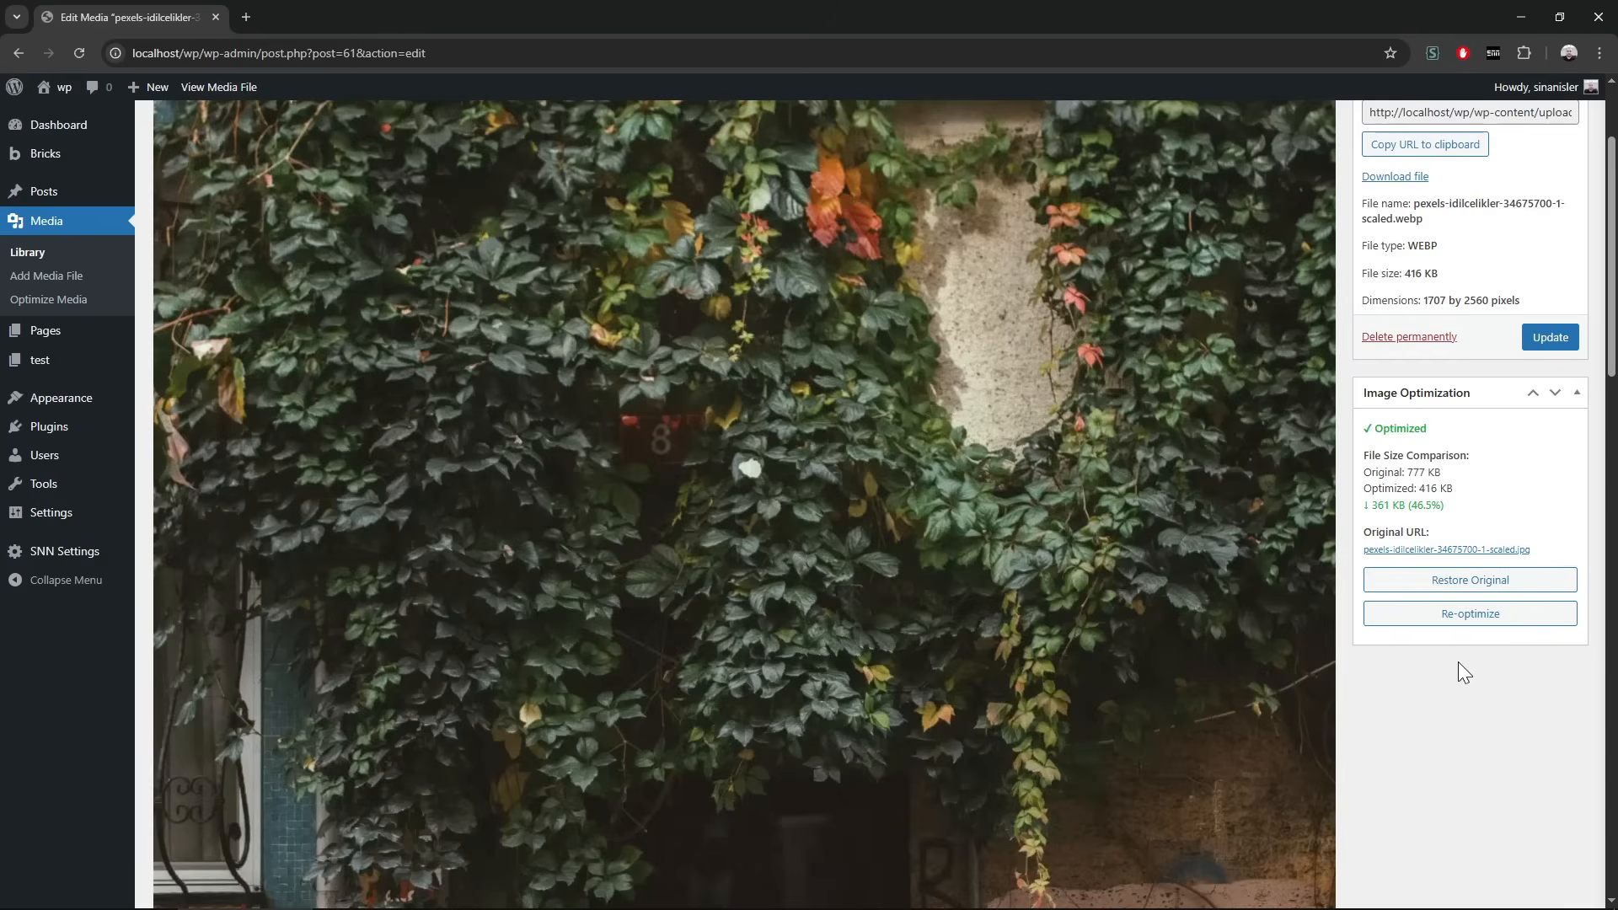
- Restore the ivy doorway image to its original, deleting the WebP version, and check its file URL
left_click(1455, 591)
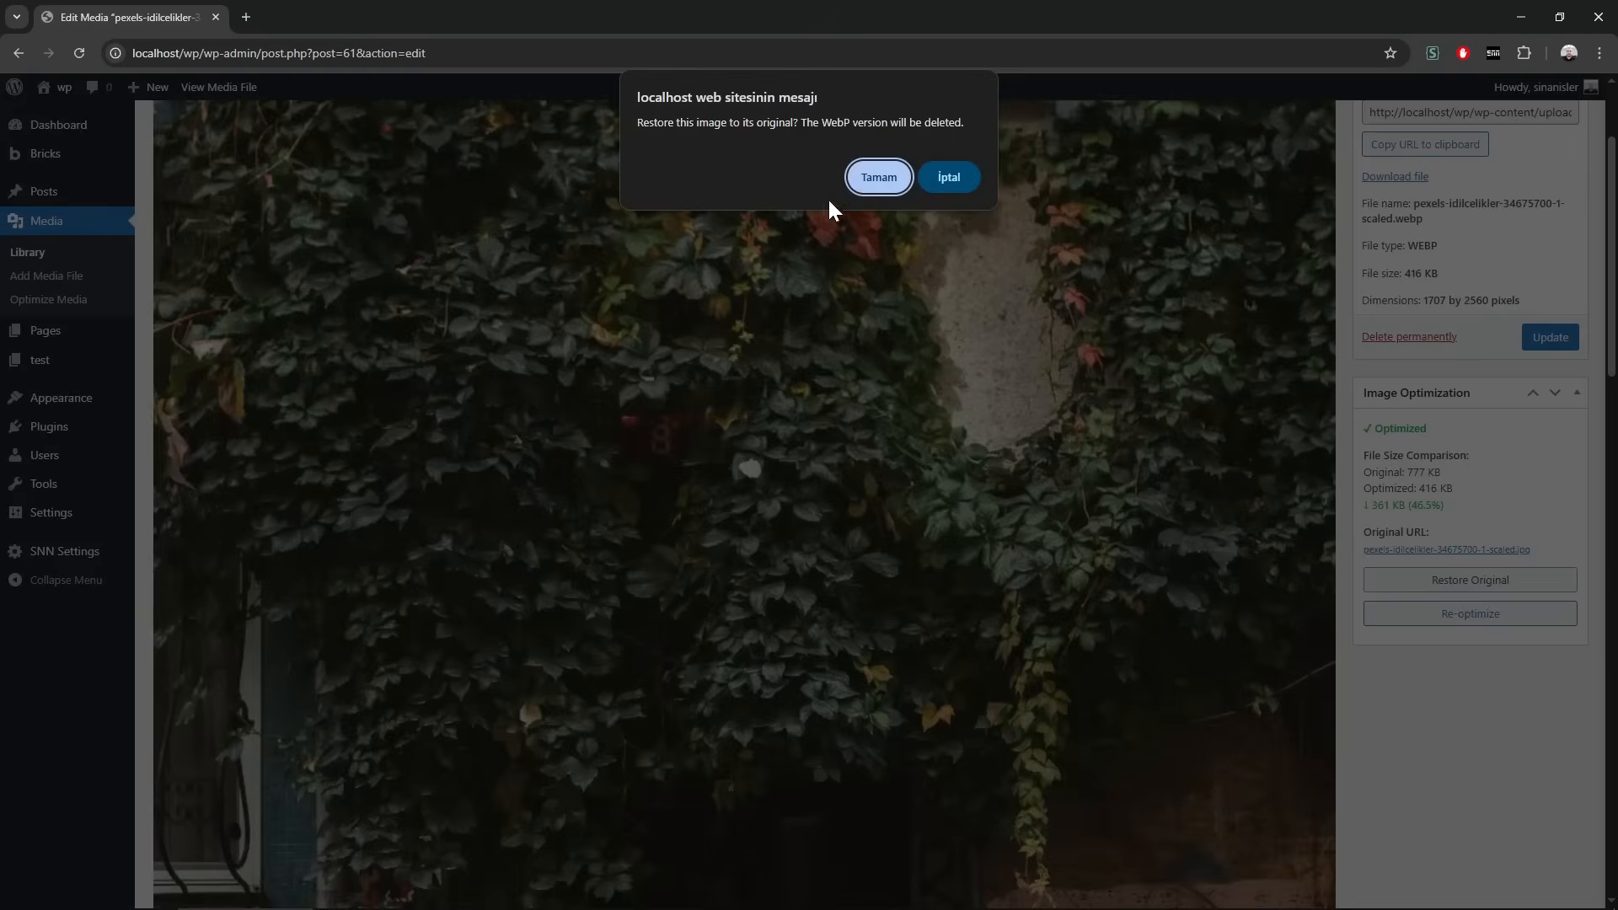
left_click(878, 170)
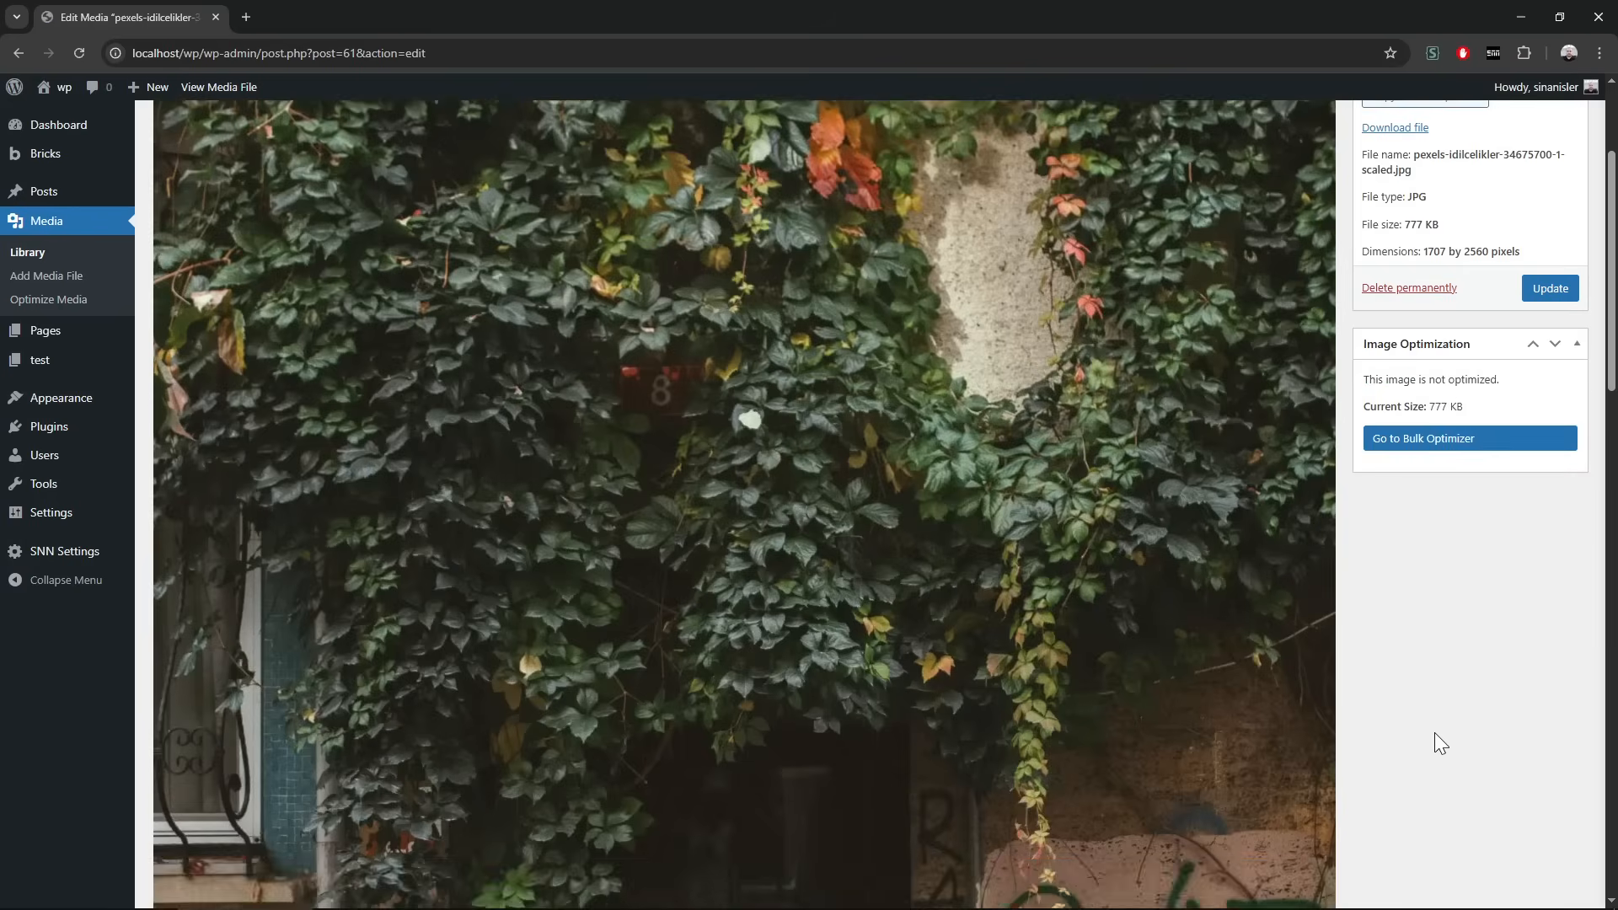
scroll(1434, 731, "up", 3)
left_click(1453, 283)
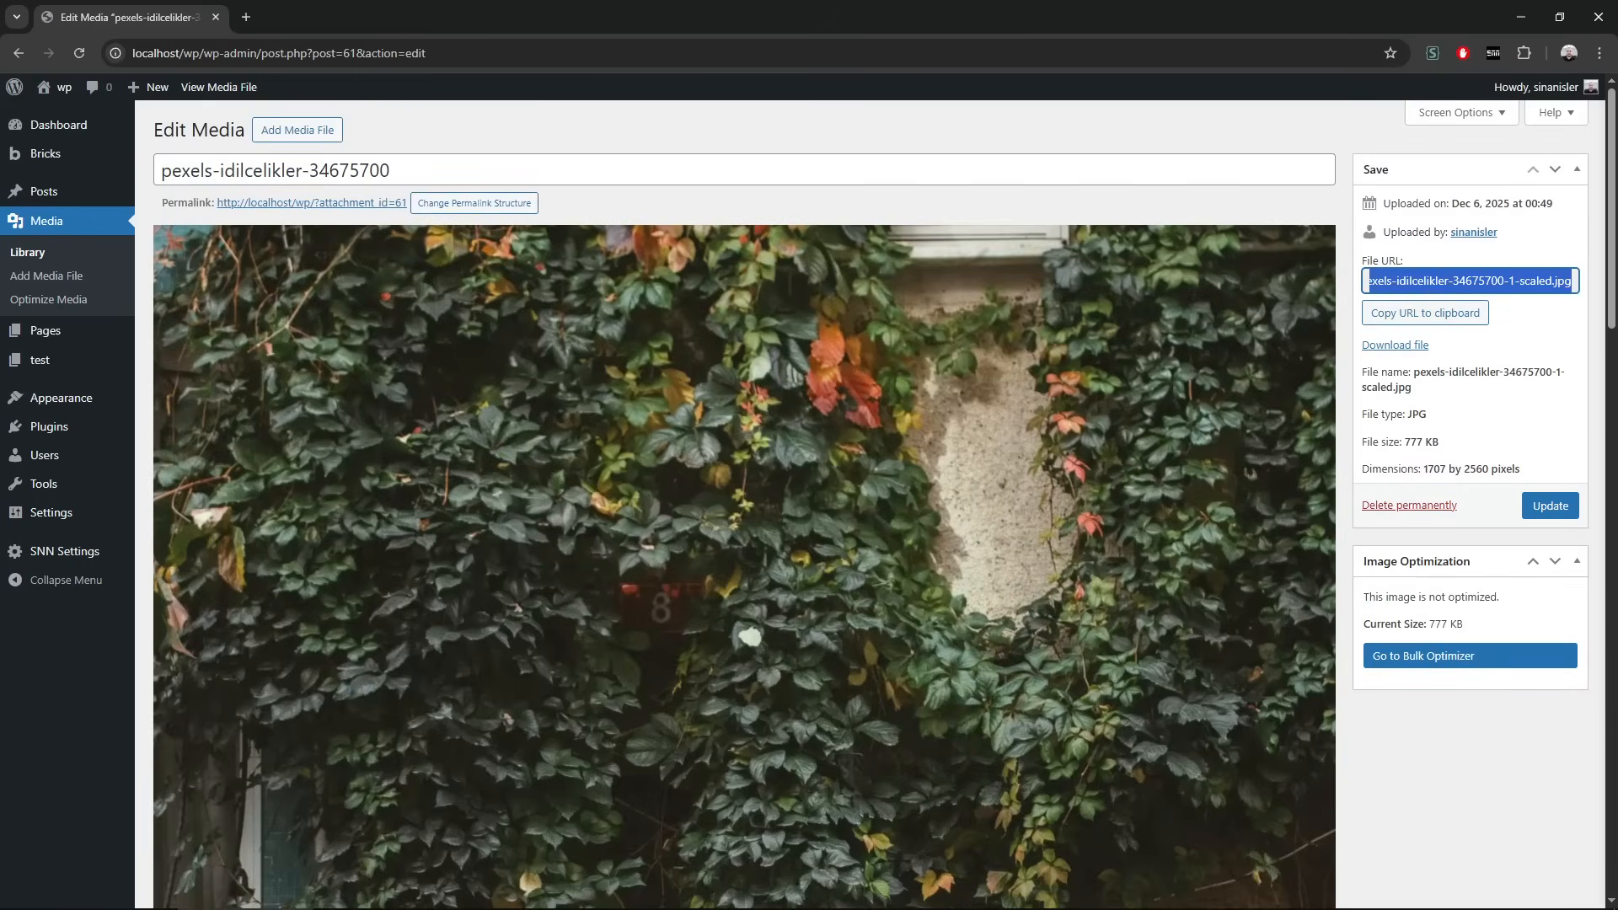
- Copy the restored ivy doorway image's file URL, view the JPG in a new tab, and return to its media details
left_click(1476, 310)
key("ctrl+t")
key("ctrl+v")
key("Return")
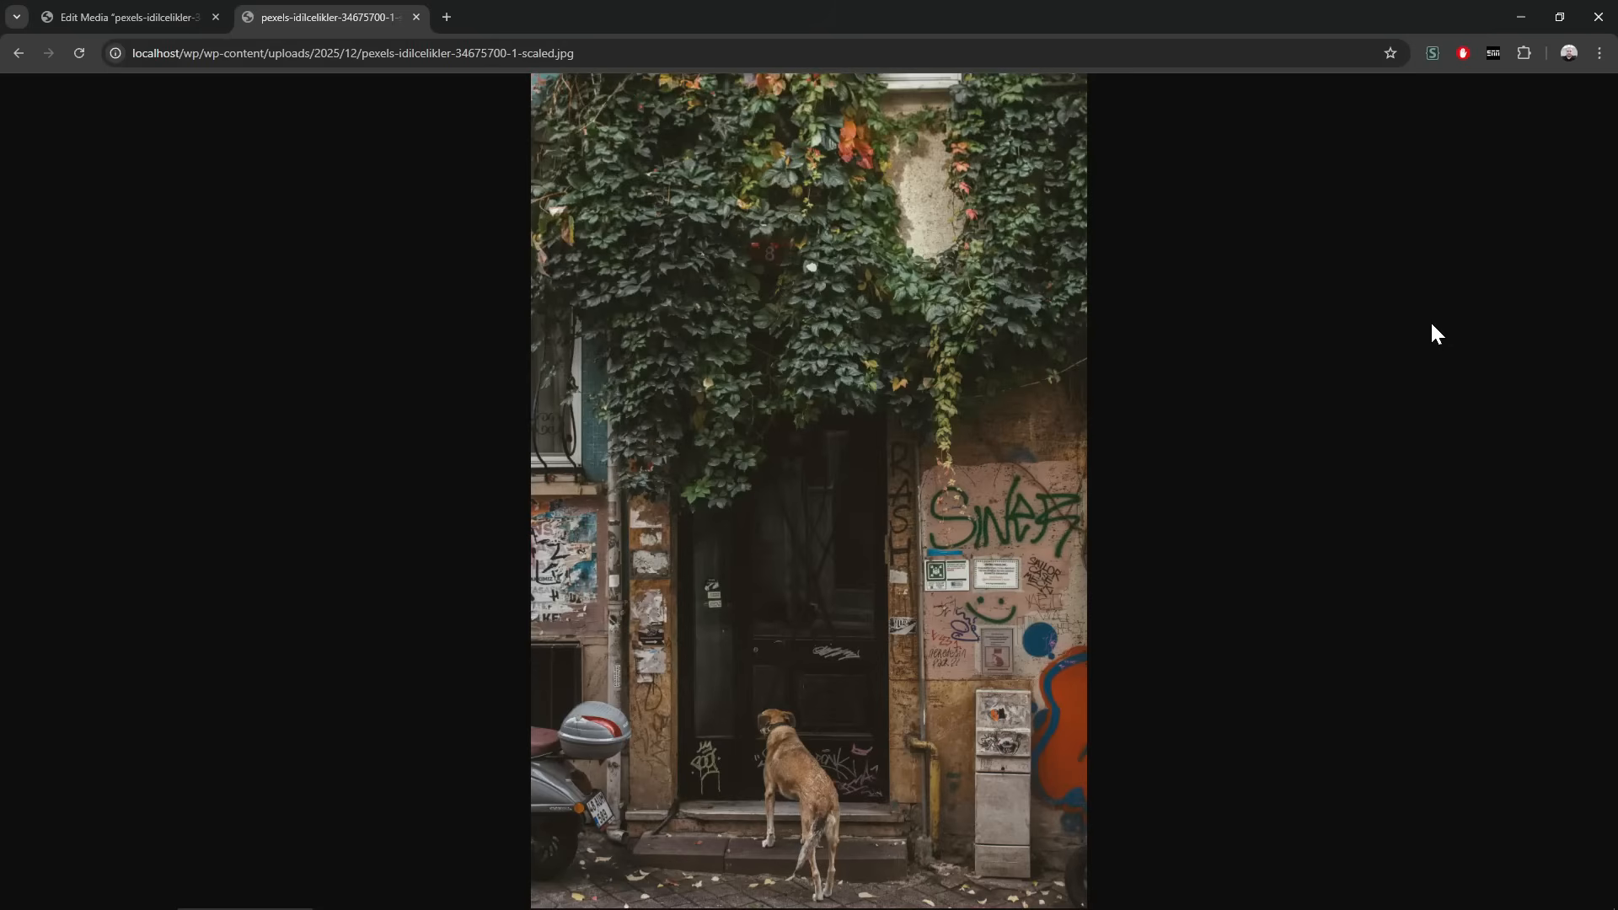
key("ctrl+shift+Tab")
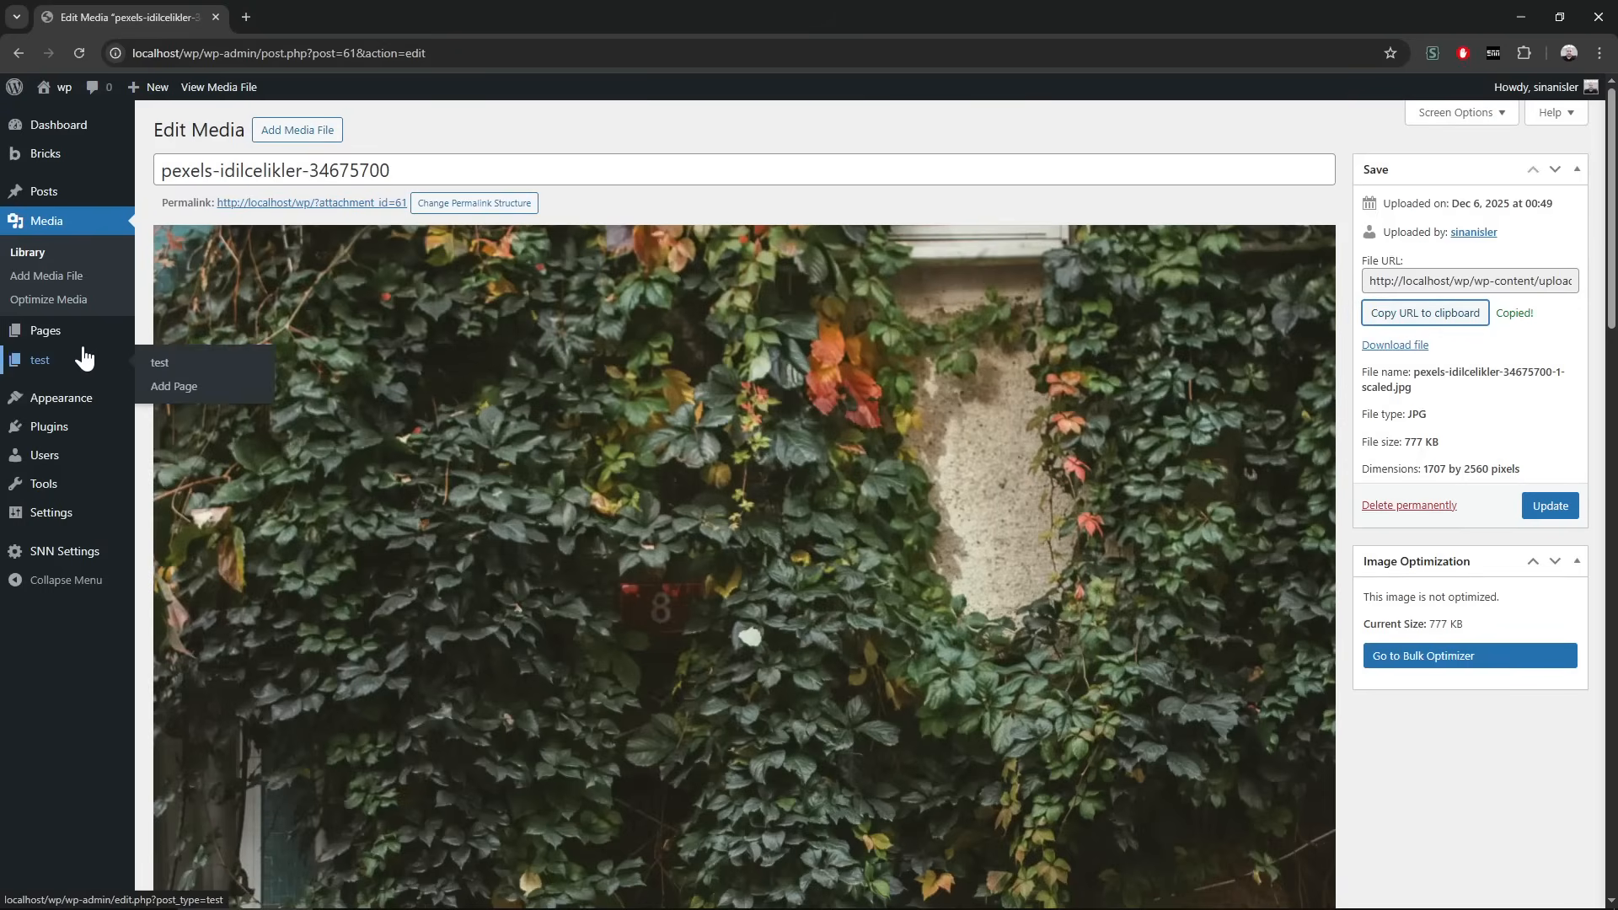
- View the published "image tests" page in a separate tab, and examine the ivy doorway image's edit page address
key("ctrl+Tab")
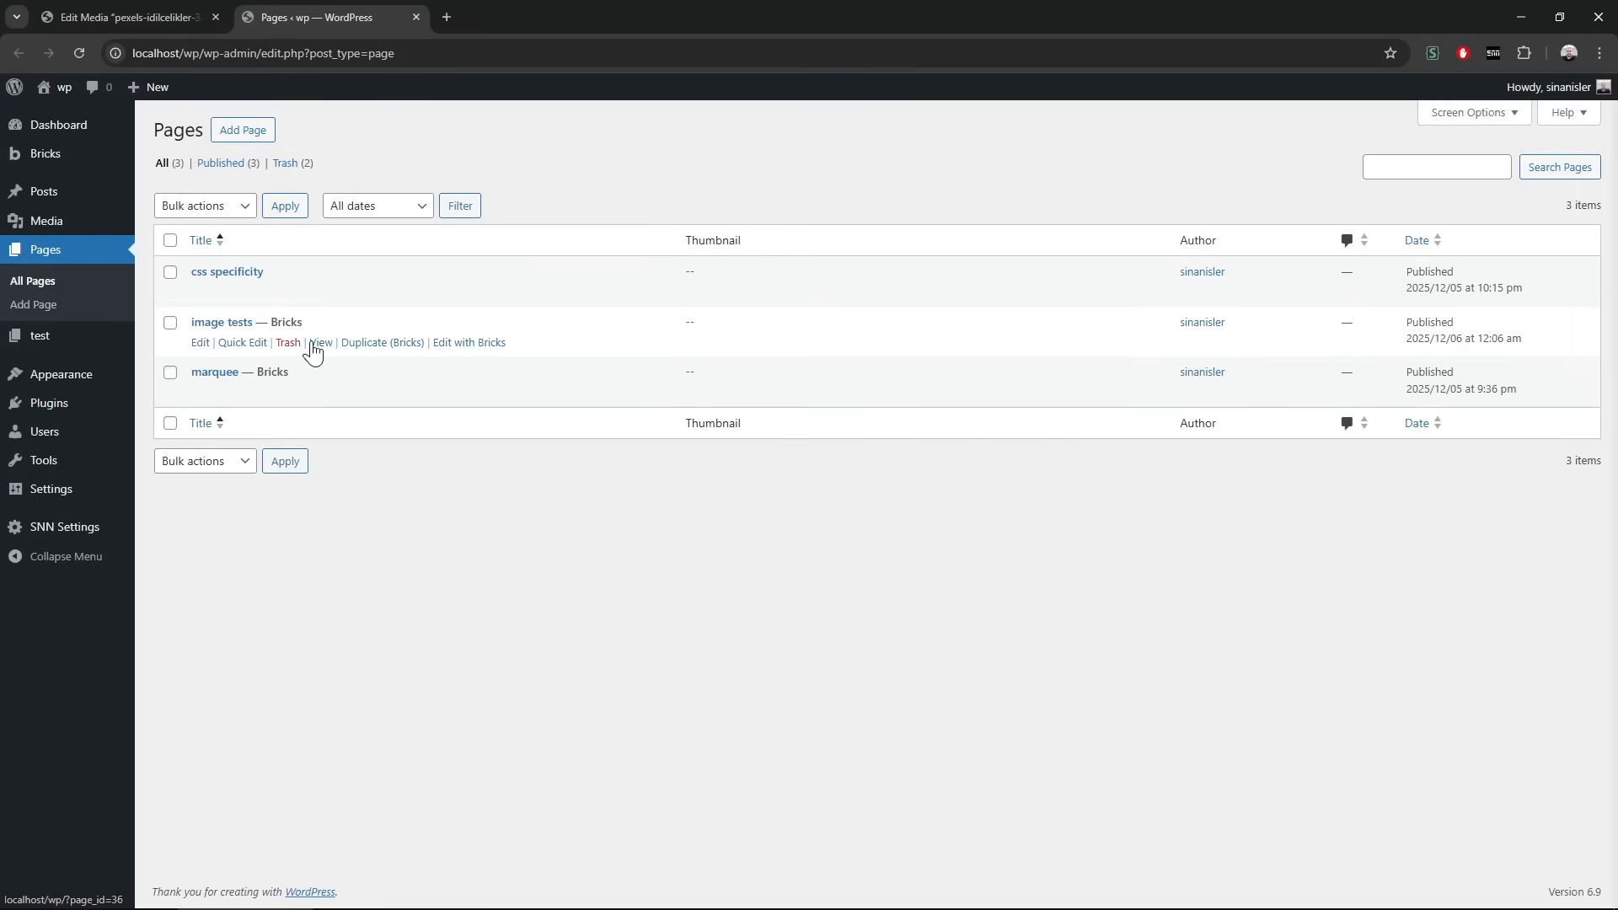
left_click(321, 342)
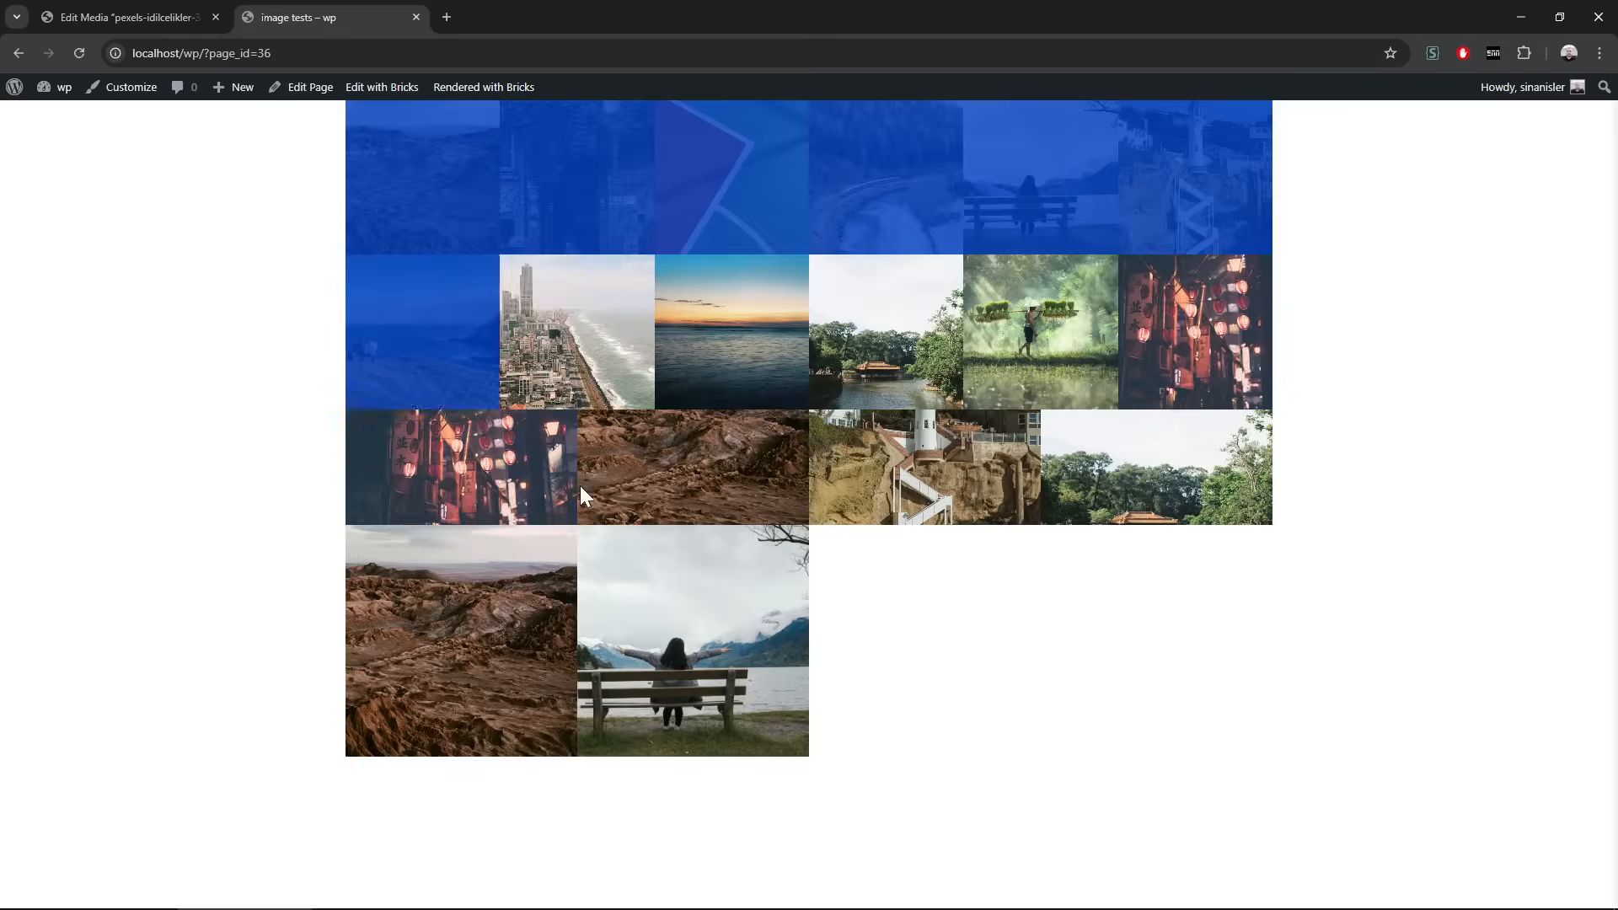
left_click(160, 15)
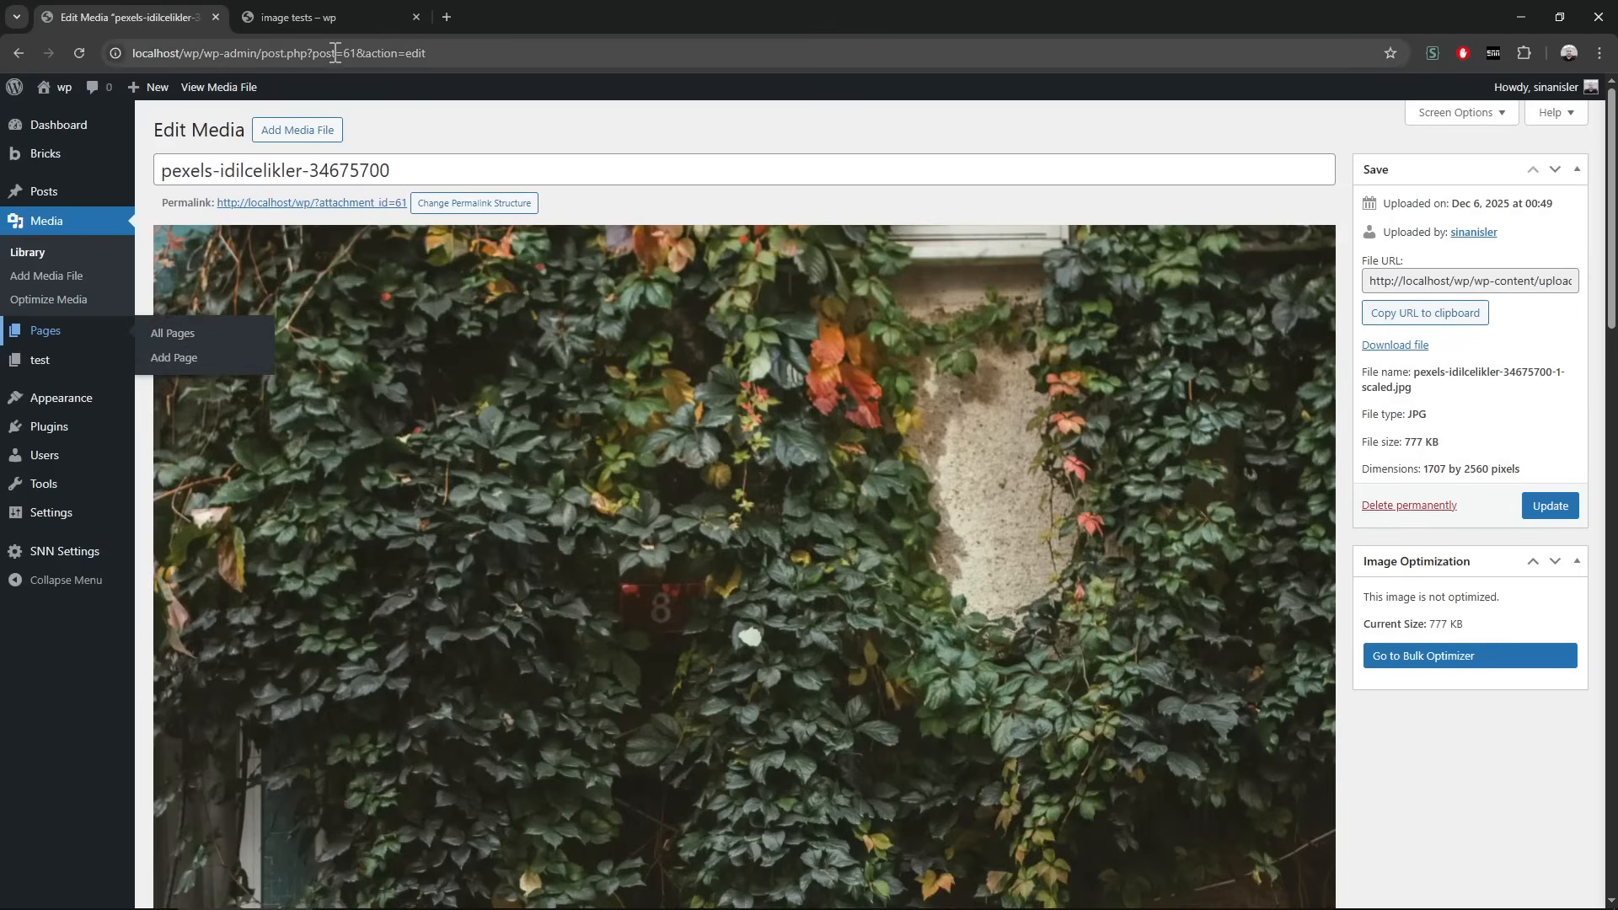
left_click_drag(321, 53, 537, 53)
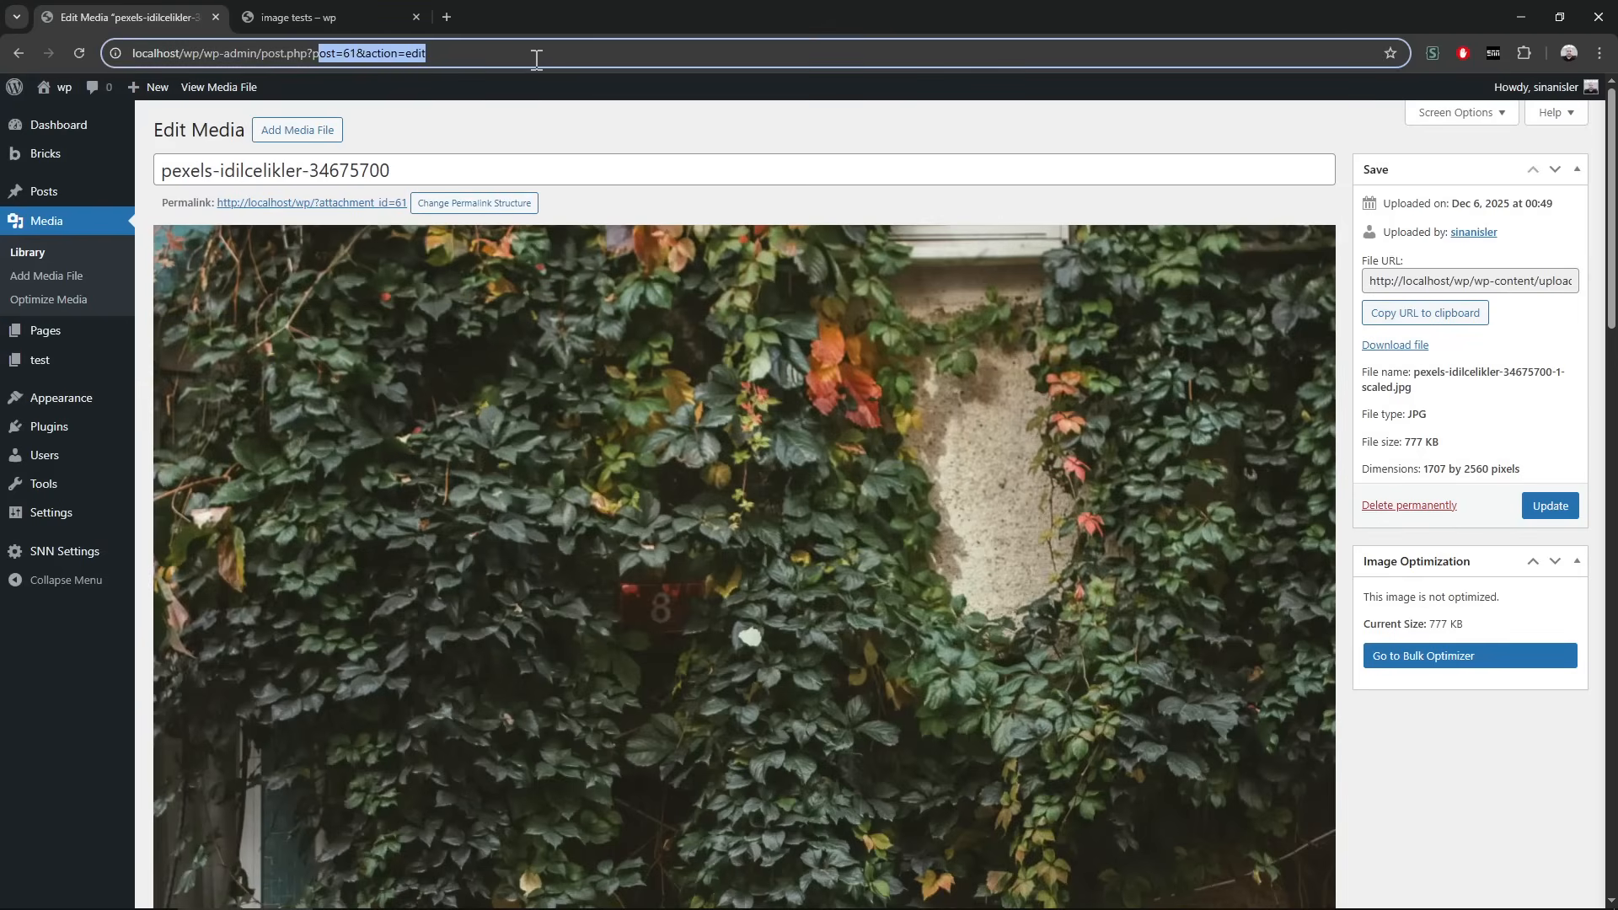
left_click(497, 114)
left_click_drag(286, 53, 405, 53)
left_click(497, 106)
left_click(426, 132)
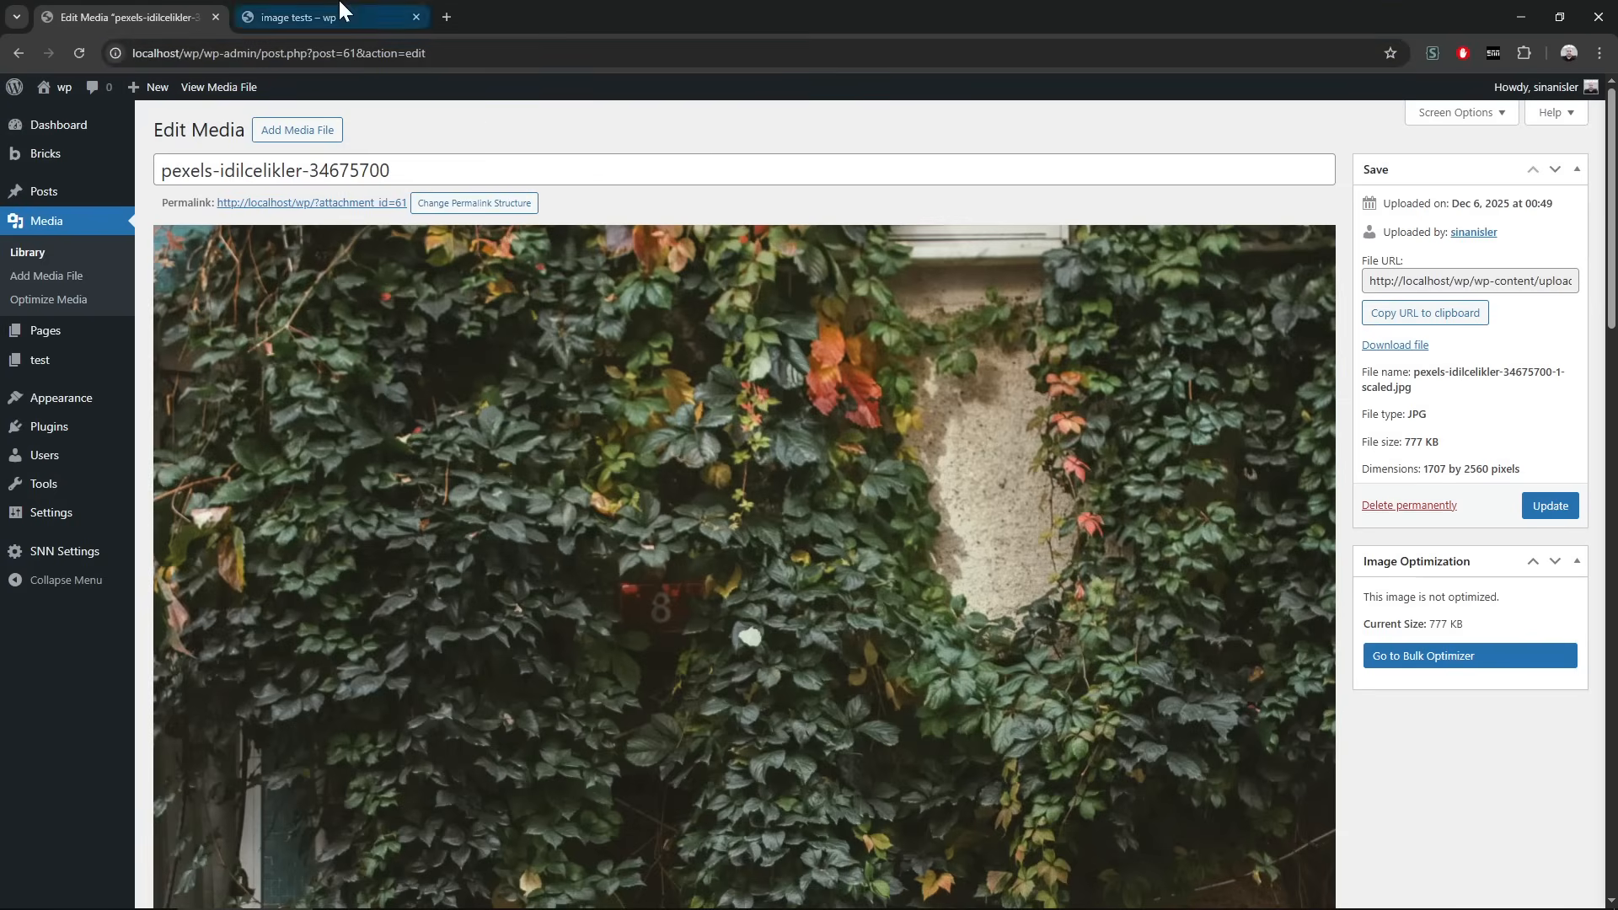
- Open the desert landscape image from the "image tests" page in its own tab and close it
left_click(341, 14)
left_click_drag(211, 189, 1019, 669)
left_click(1019, 669)
left_click_drag(441, 176, 532, 14)
middle_click(534, 12)
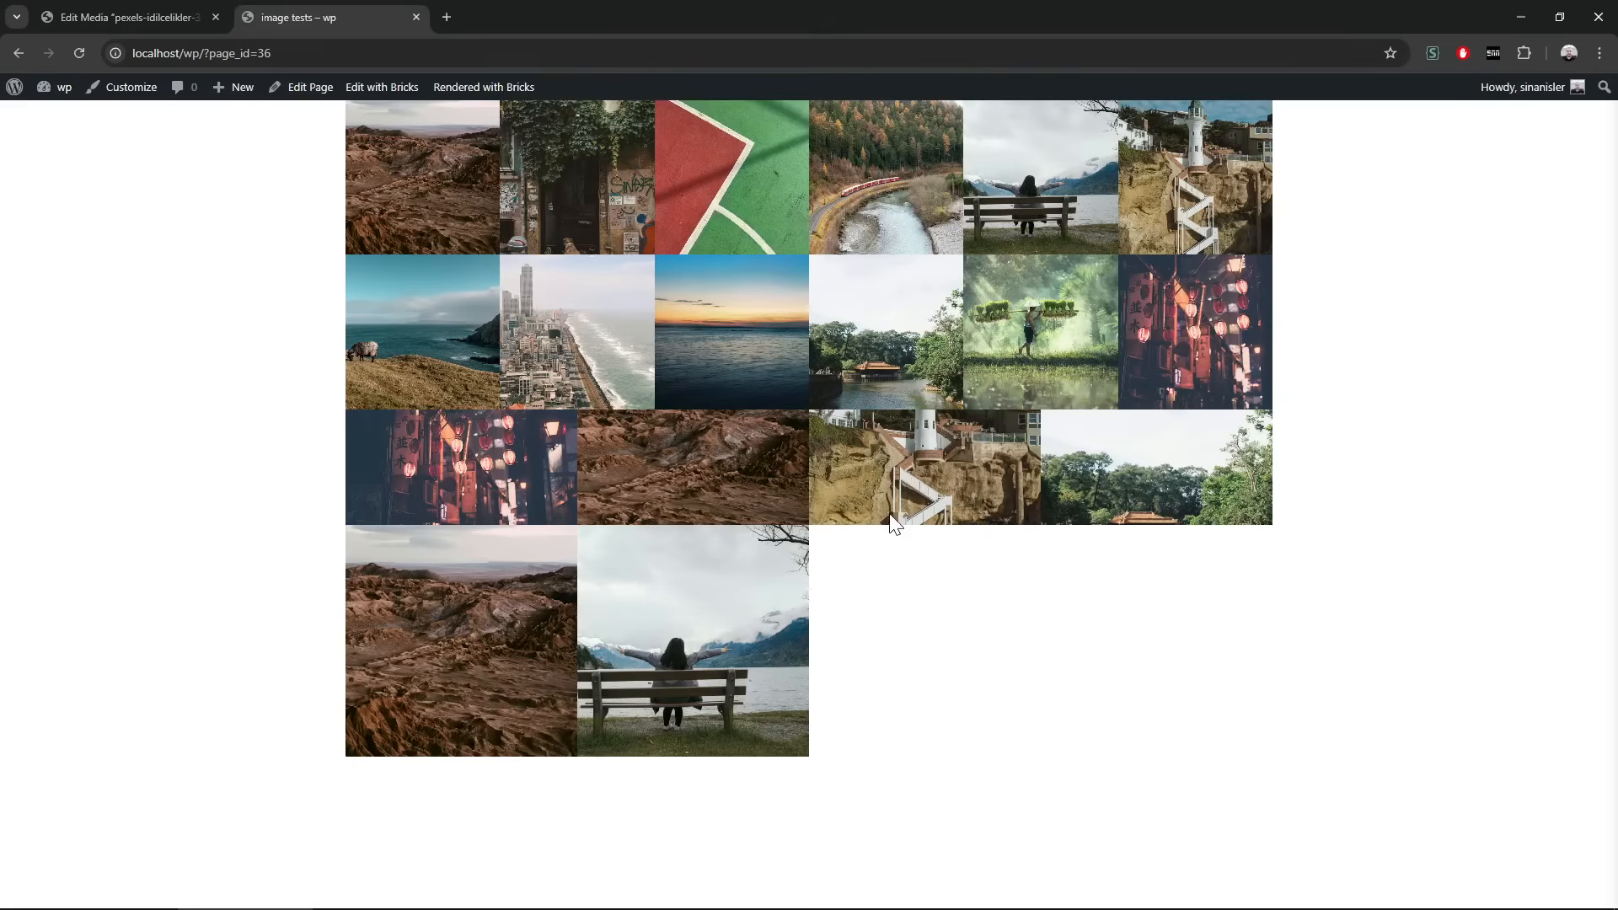
- Reload the "image tests" page, open the ivy doorway and red-green court images in their own tabs, and close each
key("F5")
left_click_drag(625, 160, 552, 10)
middle_click(548, 7)
left_click_drag(738, 127, 566, 10)
middle_click(560, 8)
- Check the file URL in the ivy doorway image's media details and review the gallery on the "image tests" page
left_click(190, 12)
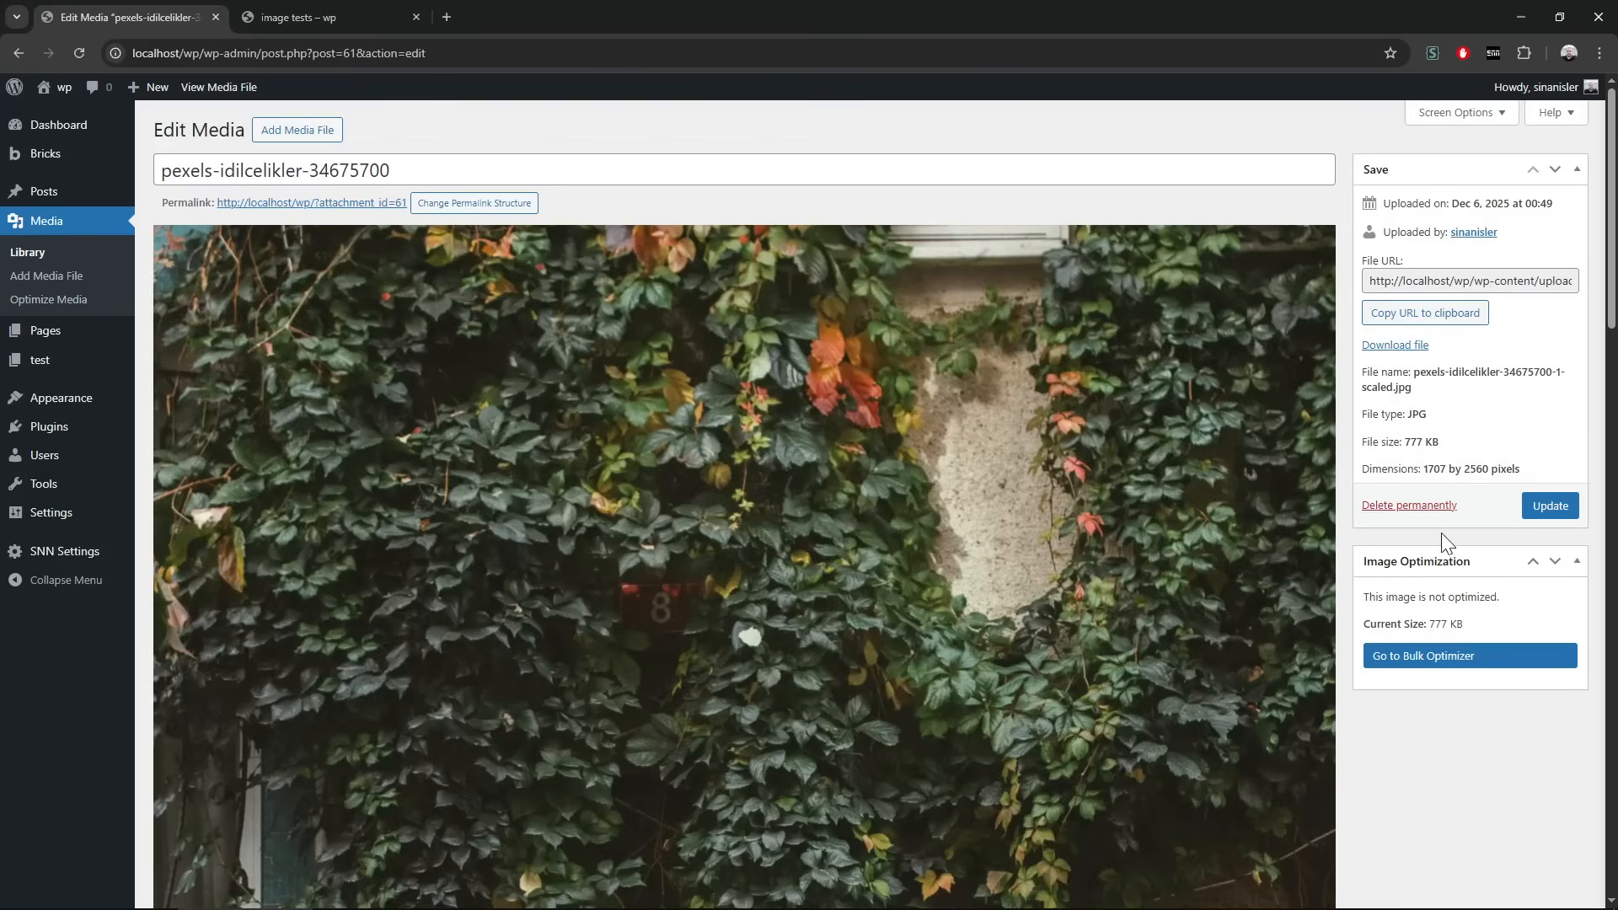
left_click_drag(1405, 280, 1578, 280)
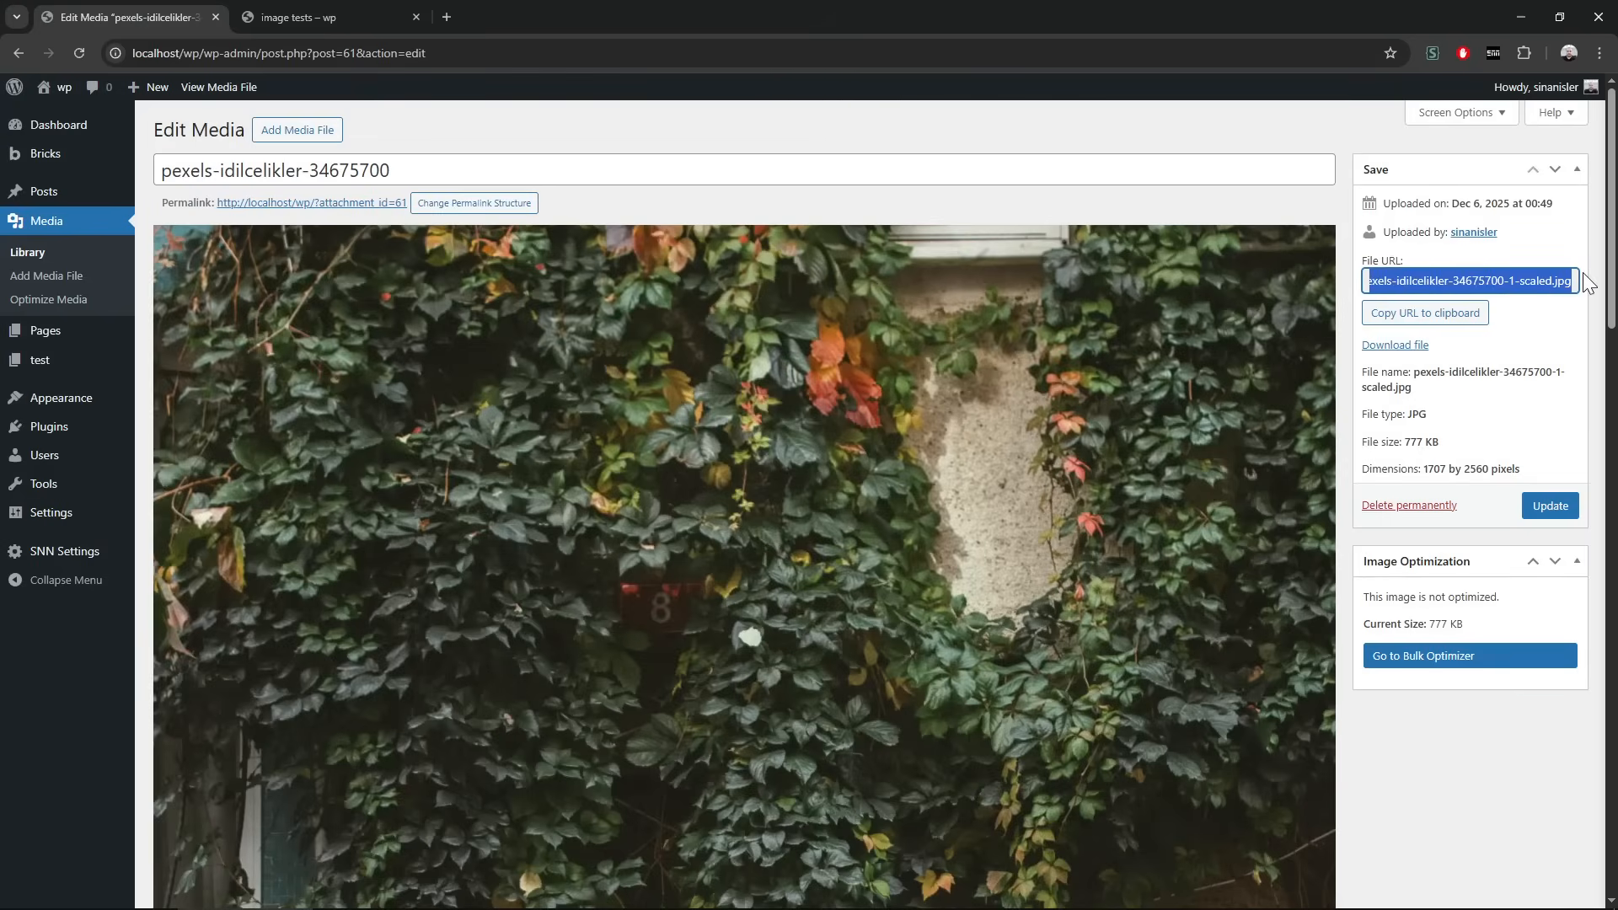
left_click(1514, 756)
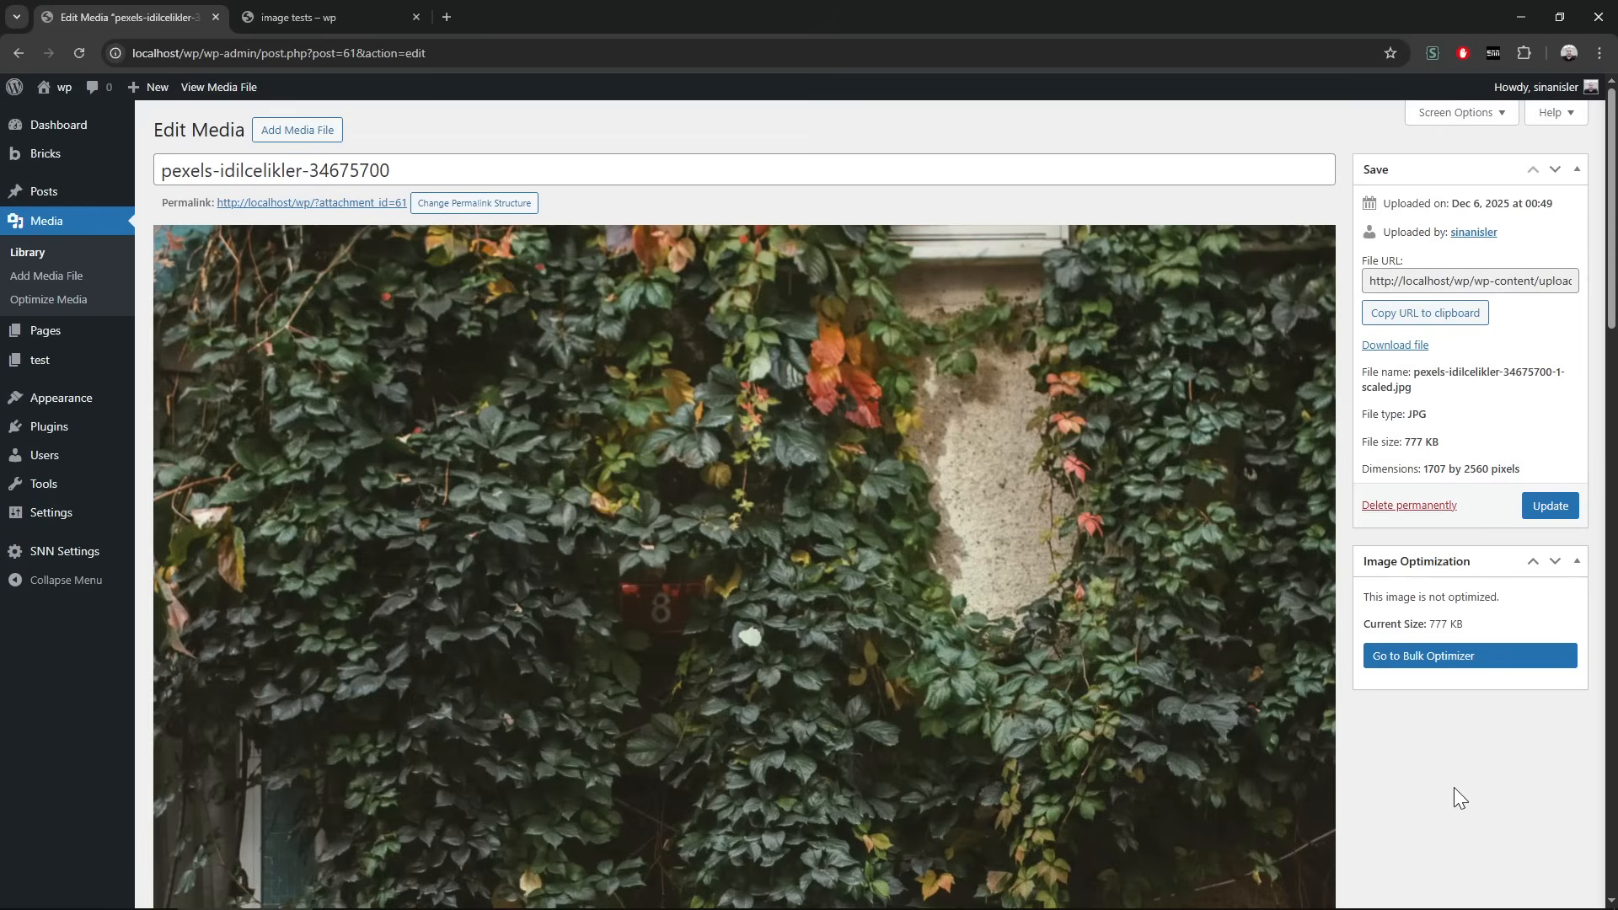
left_click_drag(1493, 280, 1508, 251)
left_click(1505, 281)
left_click(251, 10)
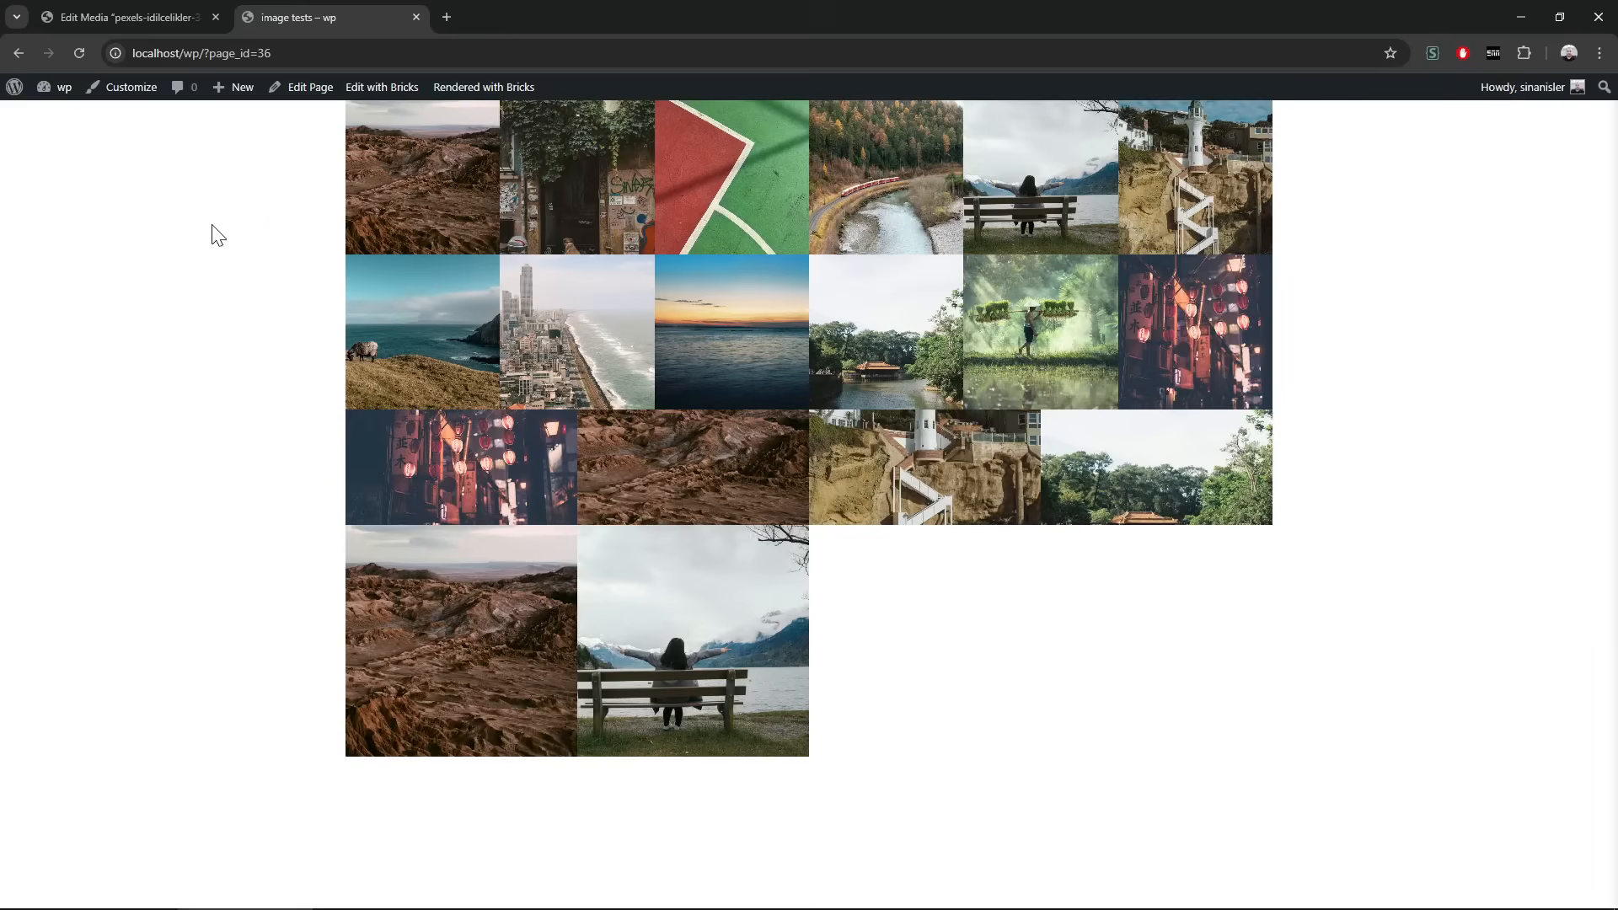
left_click_drag(211, 224, 1125, 707)
left_click(185, 242)
- Close the "image tests" page and open the History & Settings section of Optimize Media
left_click(169, 17)
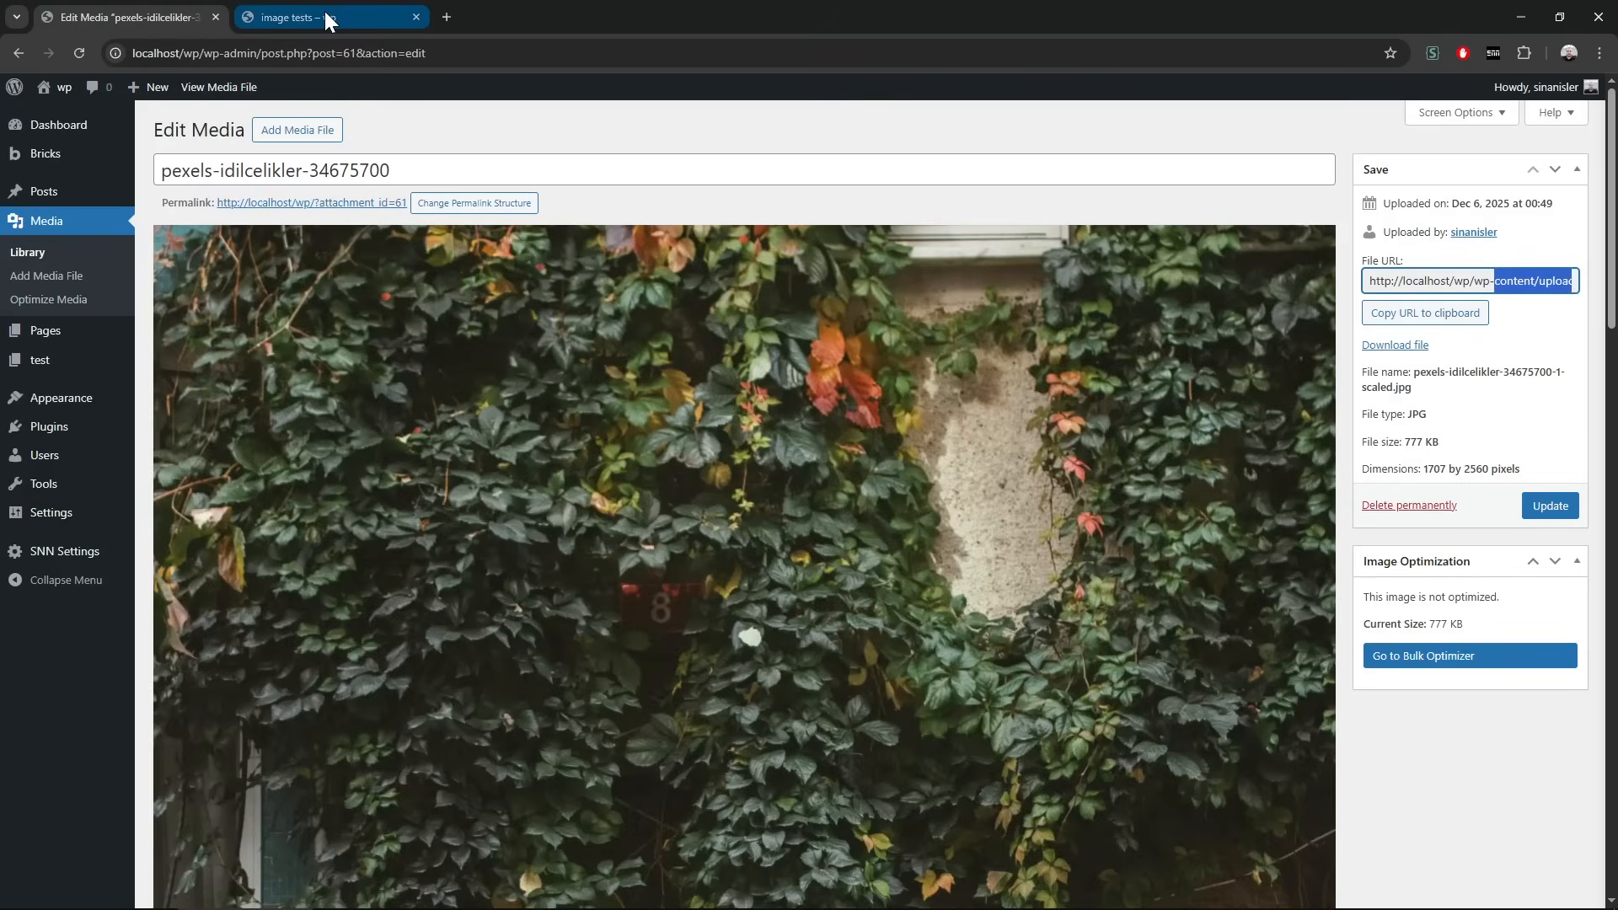
middle_click(325, 12)
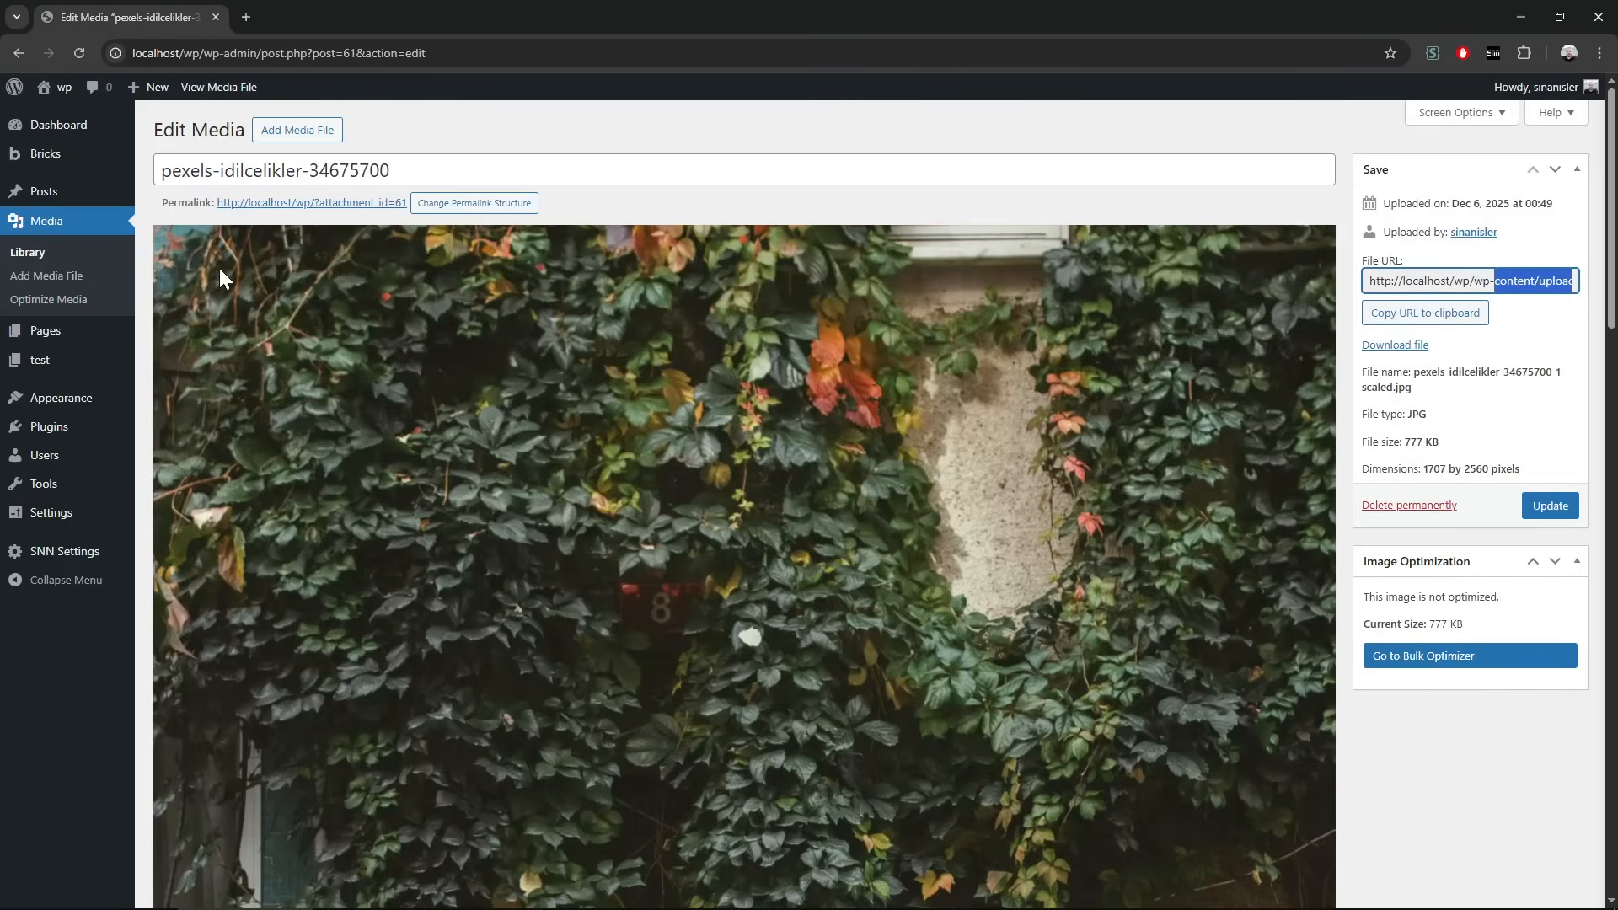
left_click(83, 308)
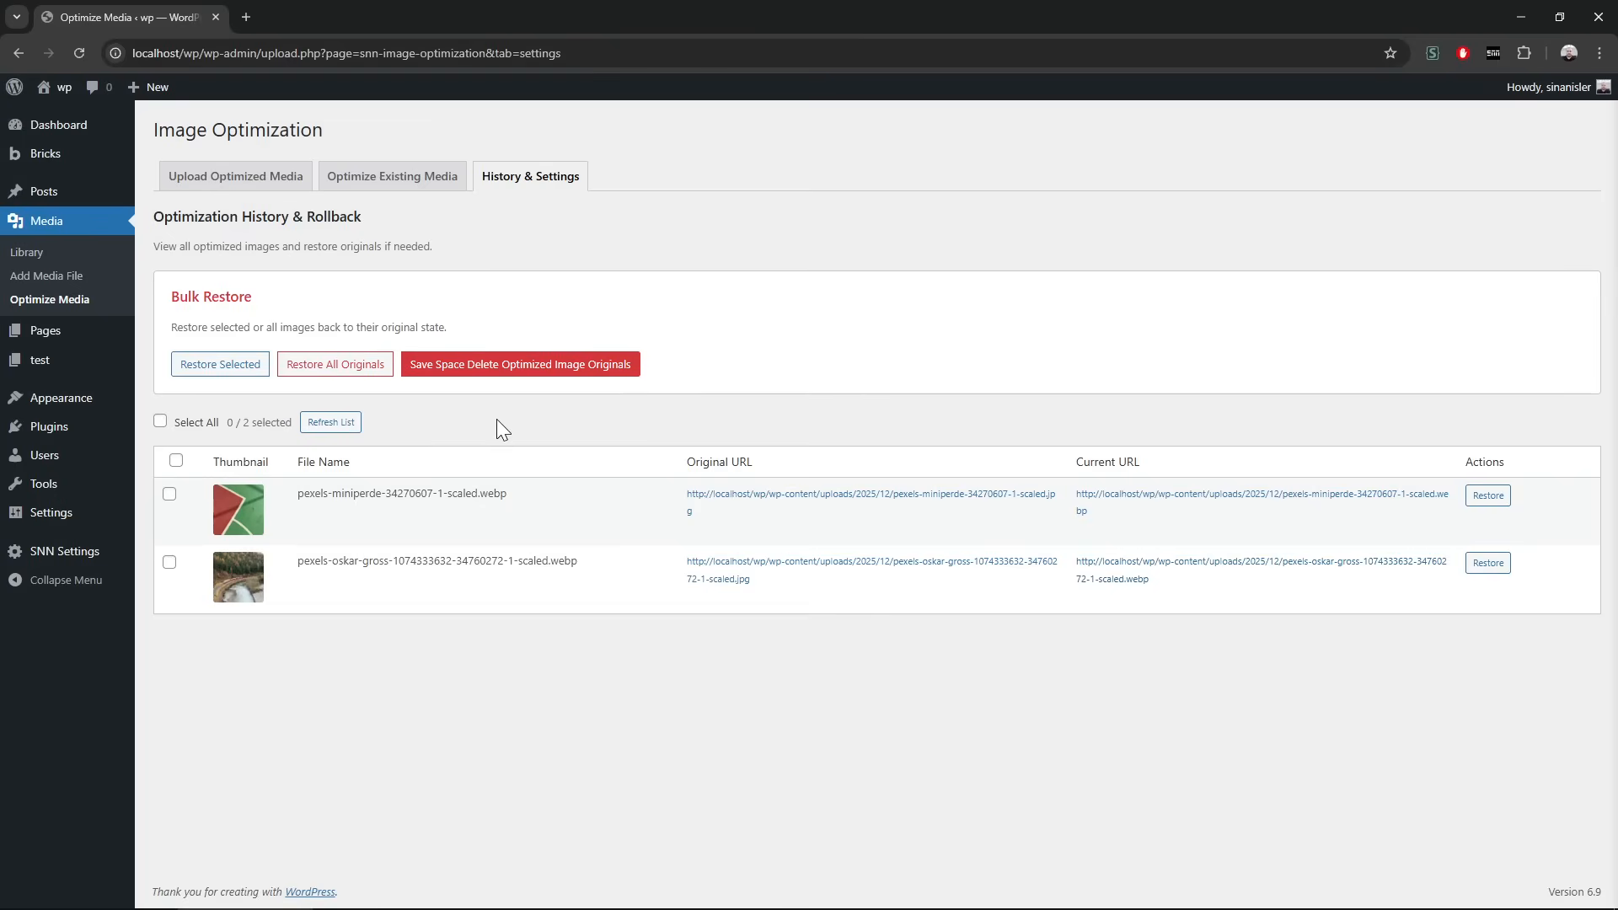
left_click(522, 366)
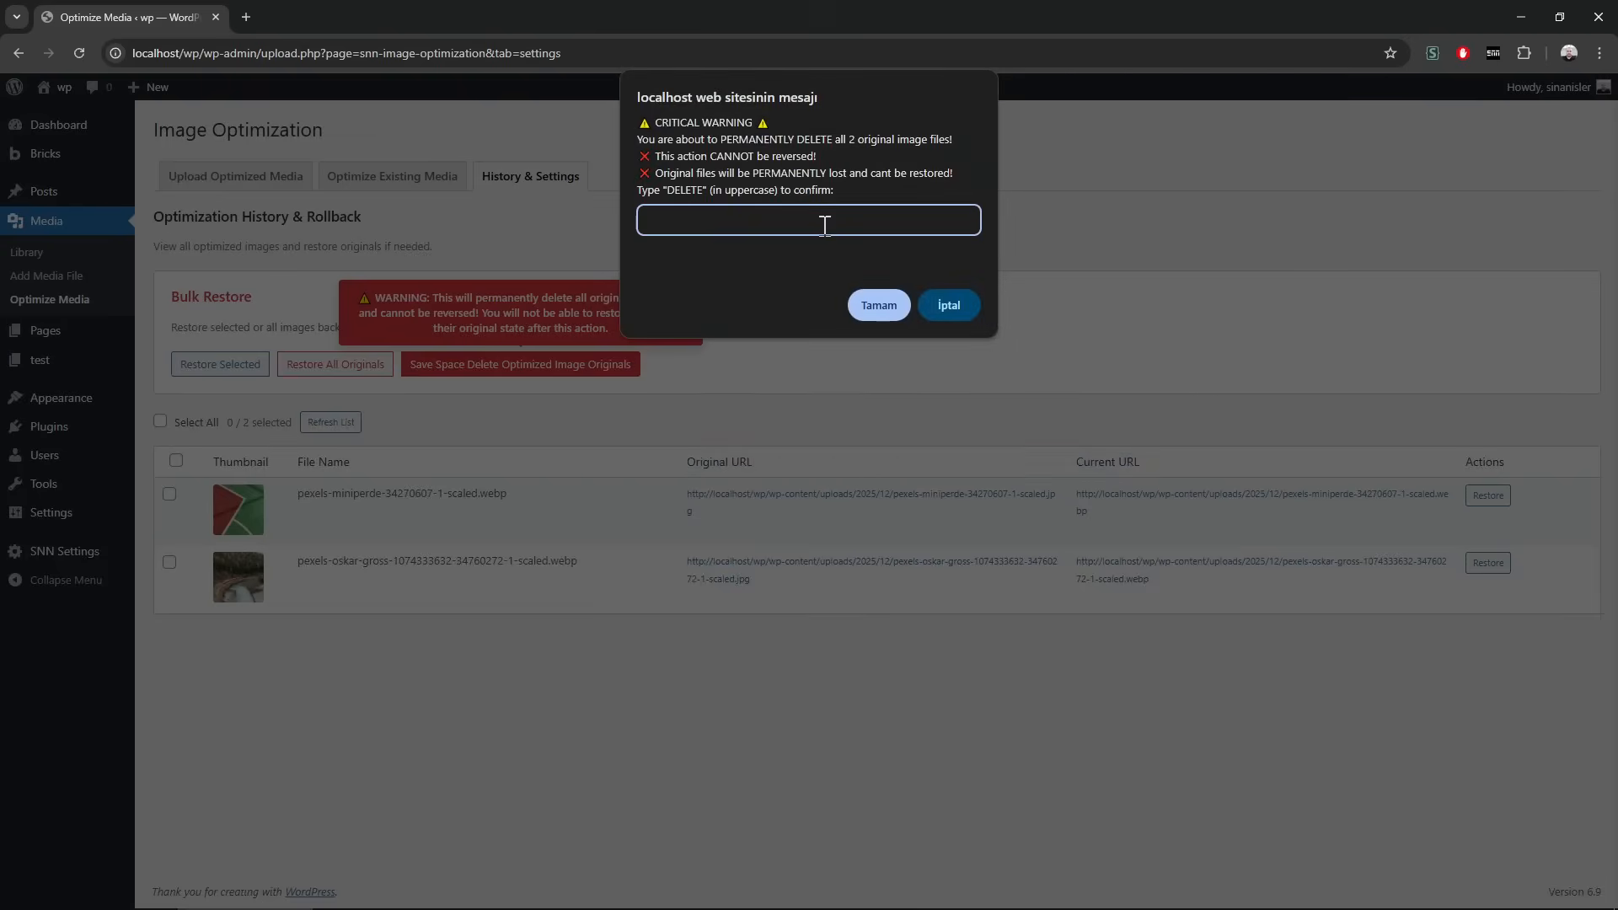
type("DELETE")
left_click(877, 305)
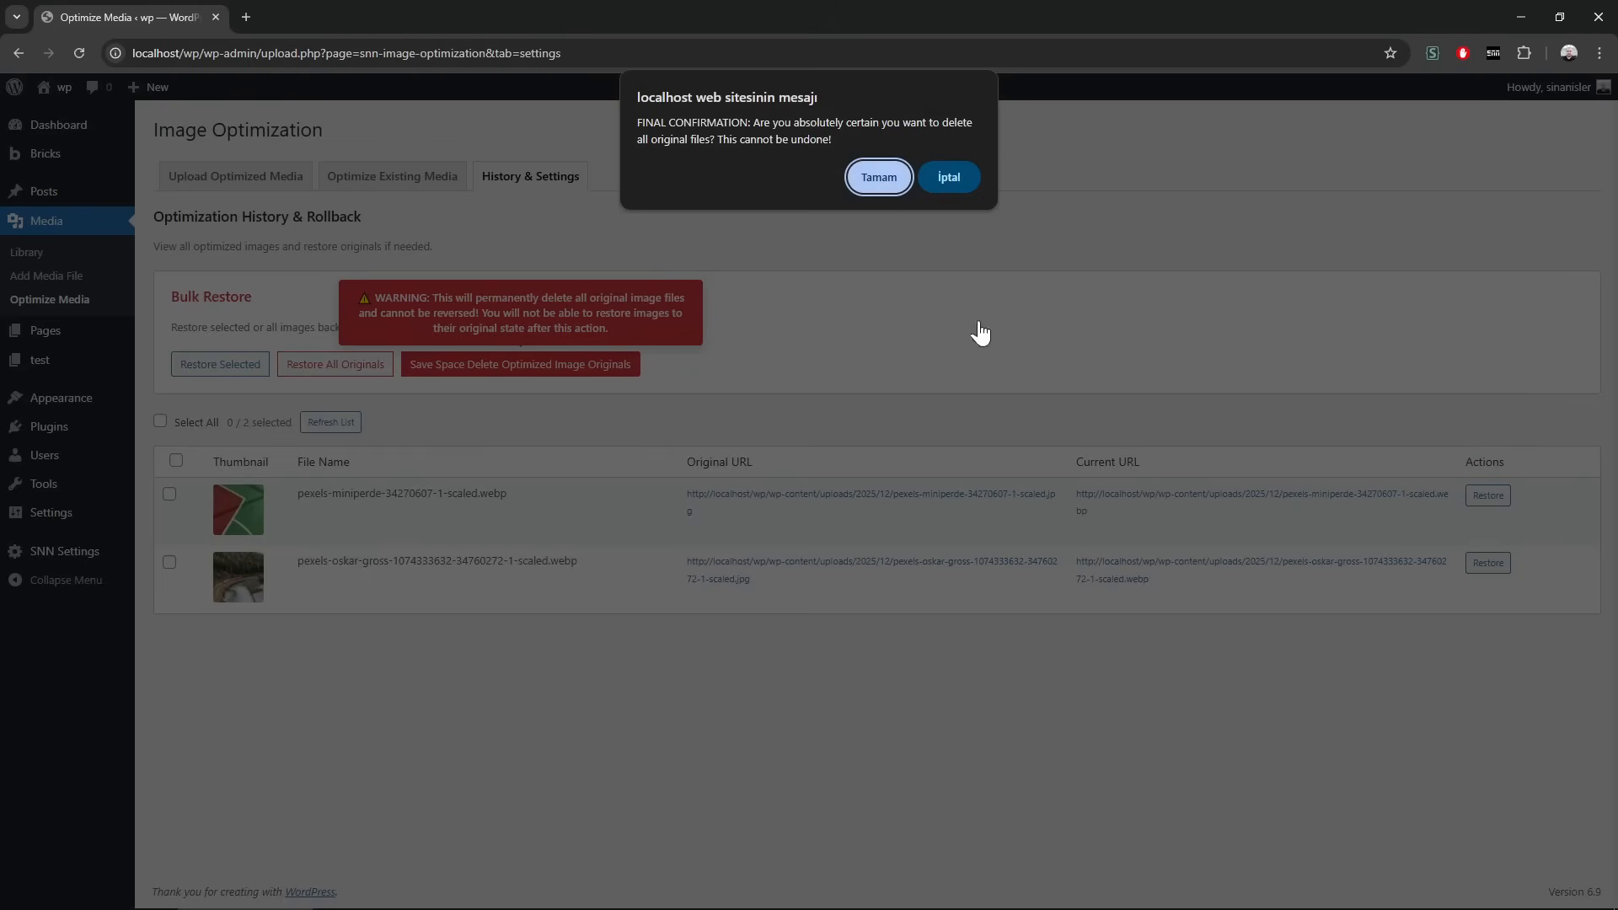
left_click(949, 177)
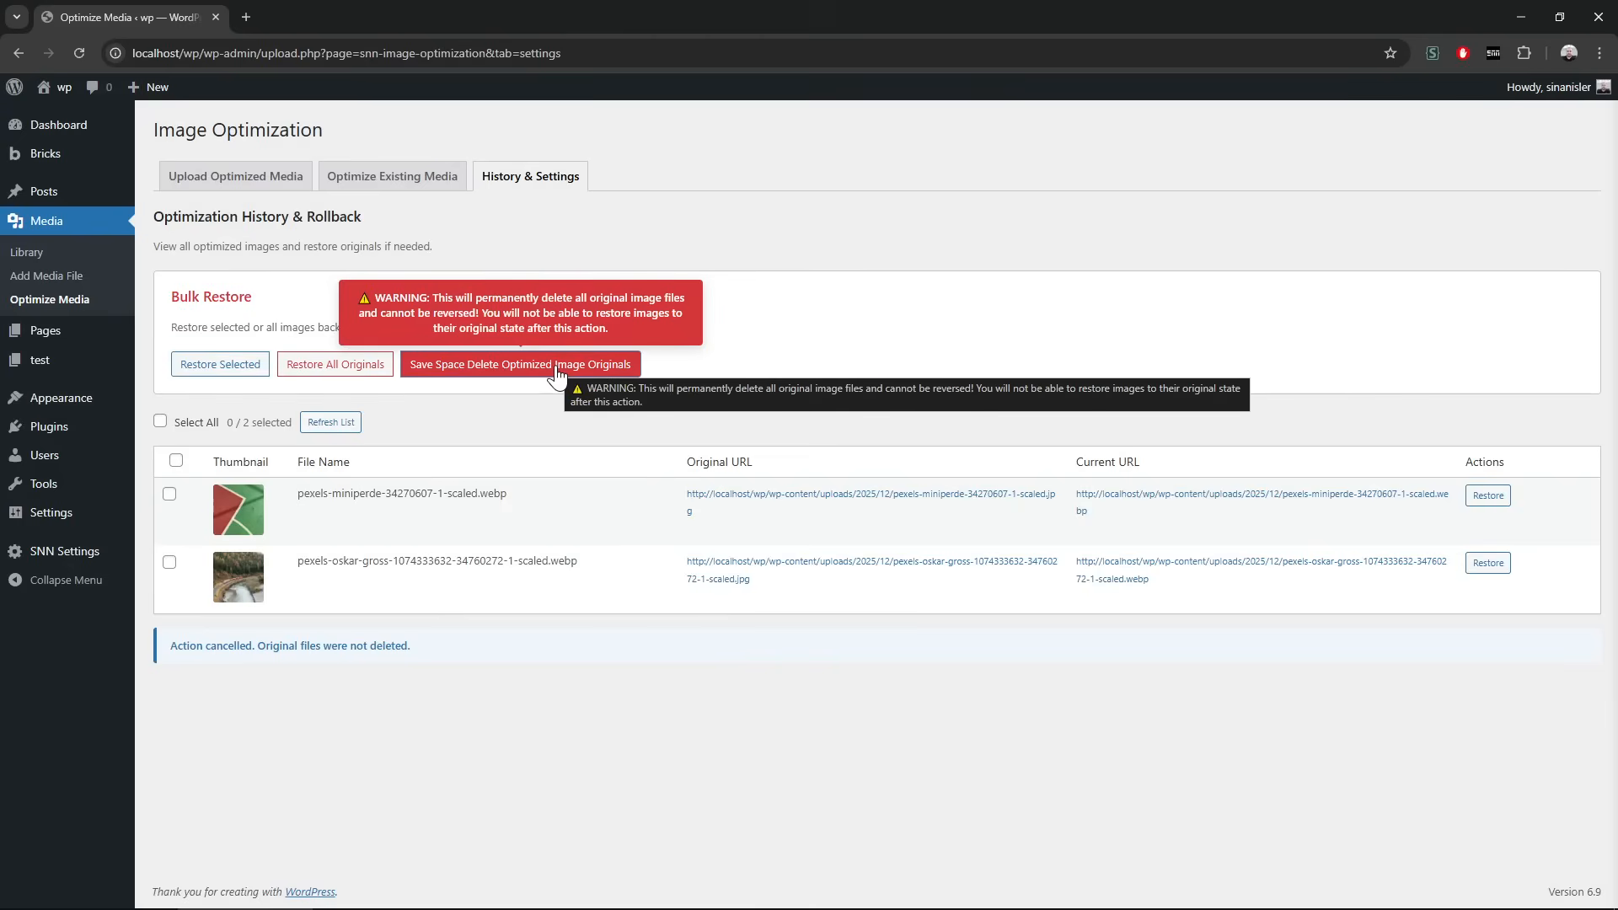
- Permanently delete the originals of all optimized images, entering DELETE as confirmation and accepting the final confirmation
left_click(556, 364)
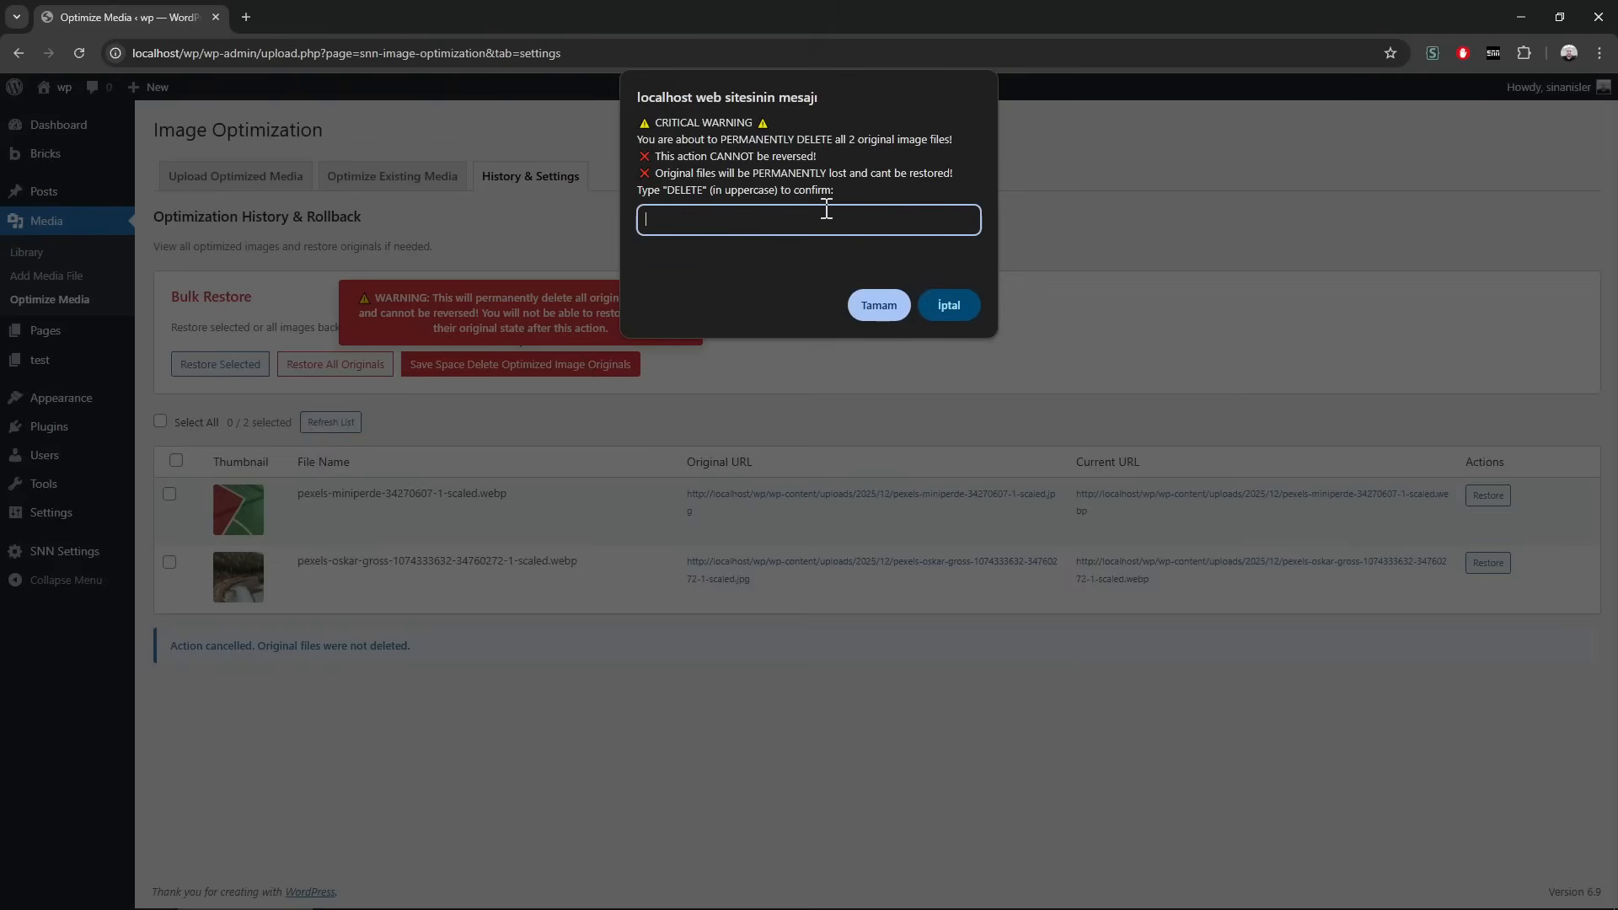
type("DELETE")
key("Return")
left_click(851, 175)
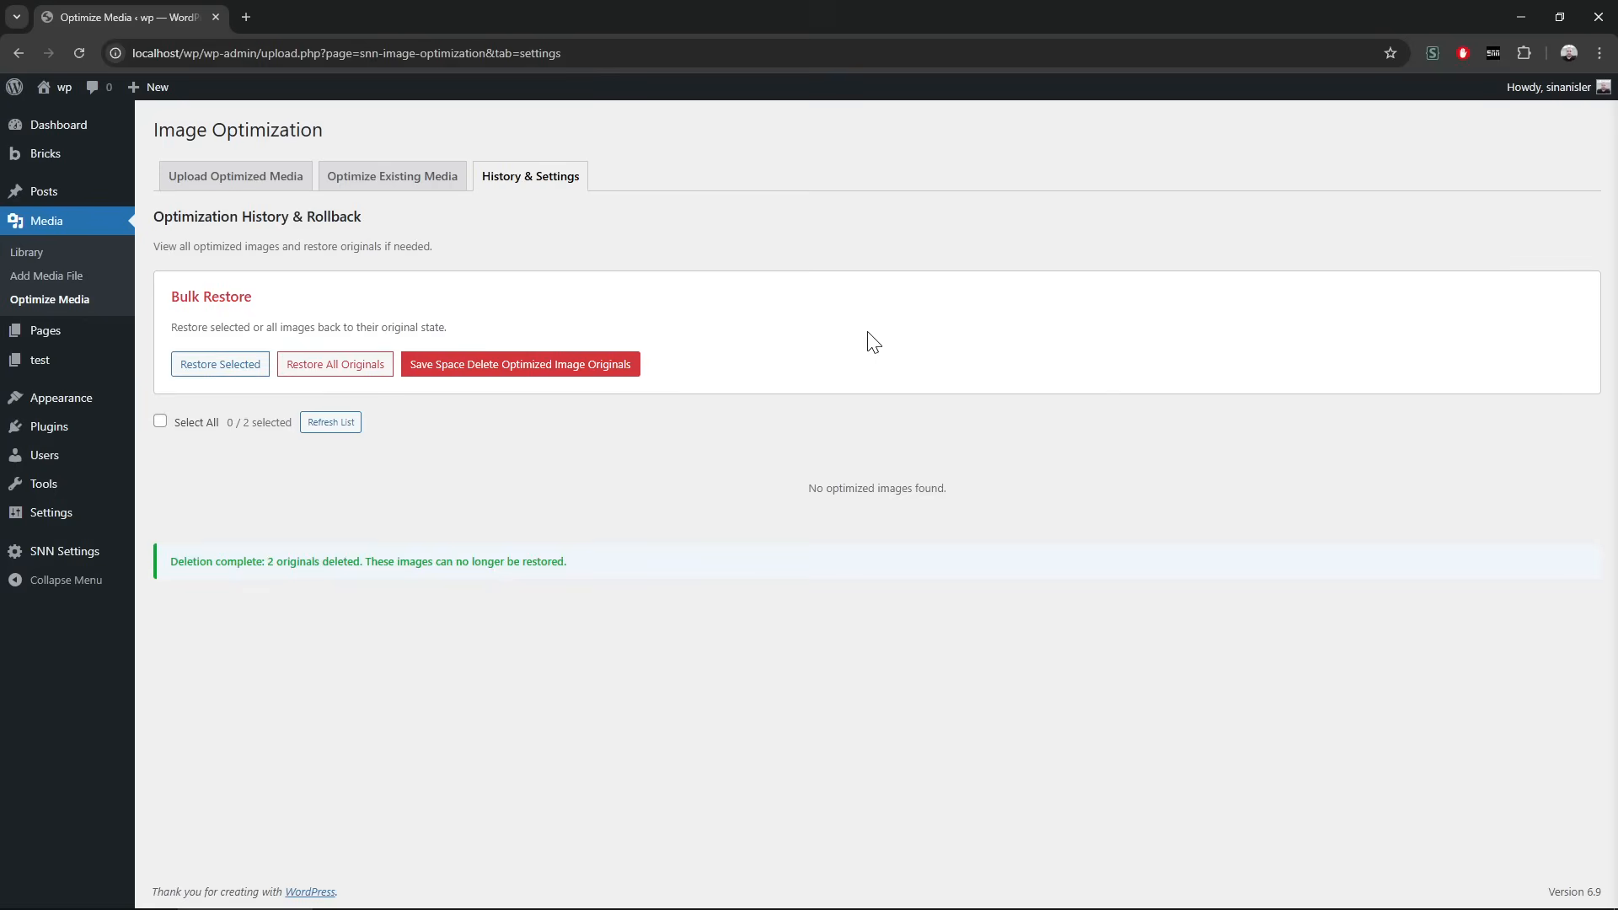
- Open the media library and load the edit pages of the first six images in separate tabs
left_click(25, 251)
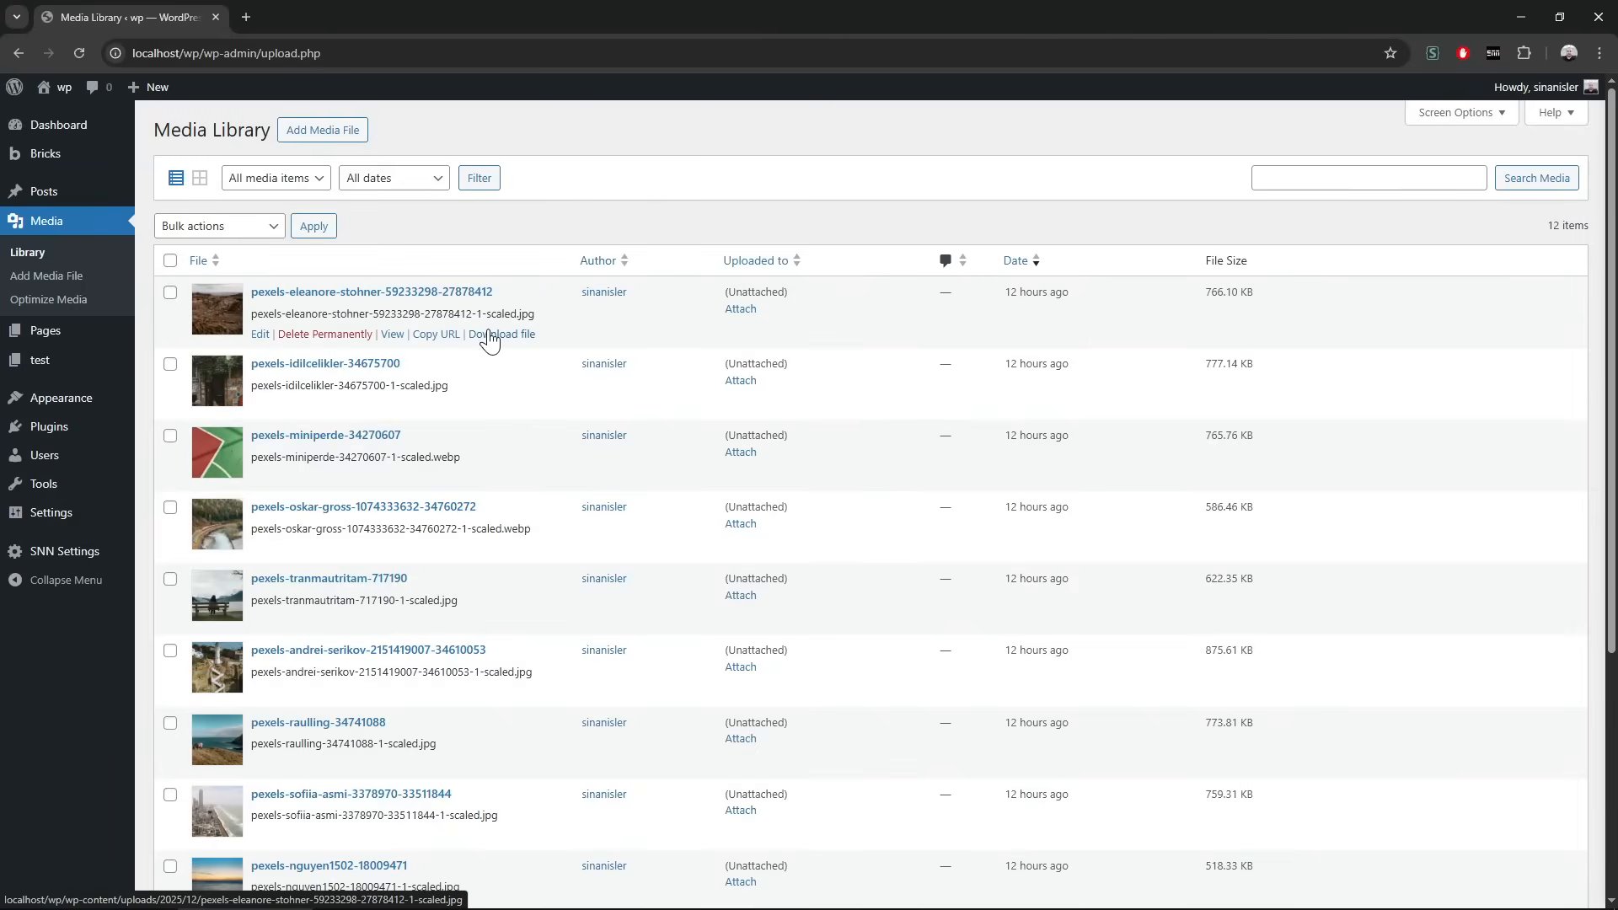
middle_click(380, 294)
middle_click(371, 364)
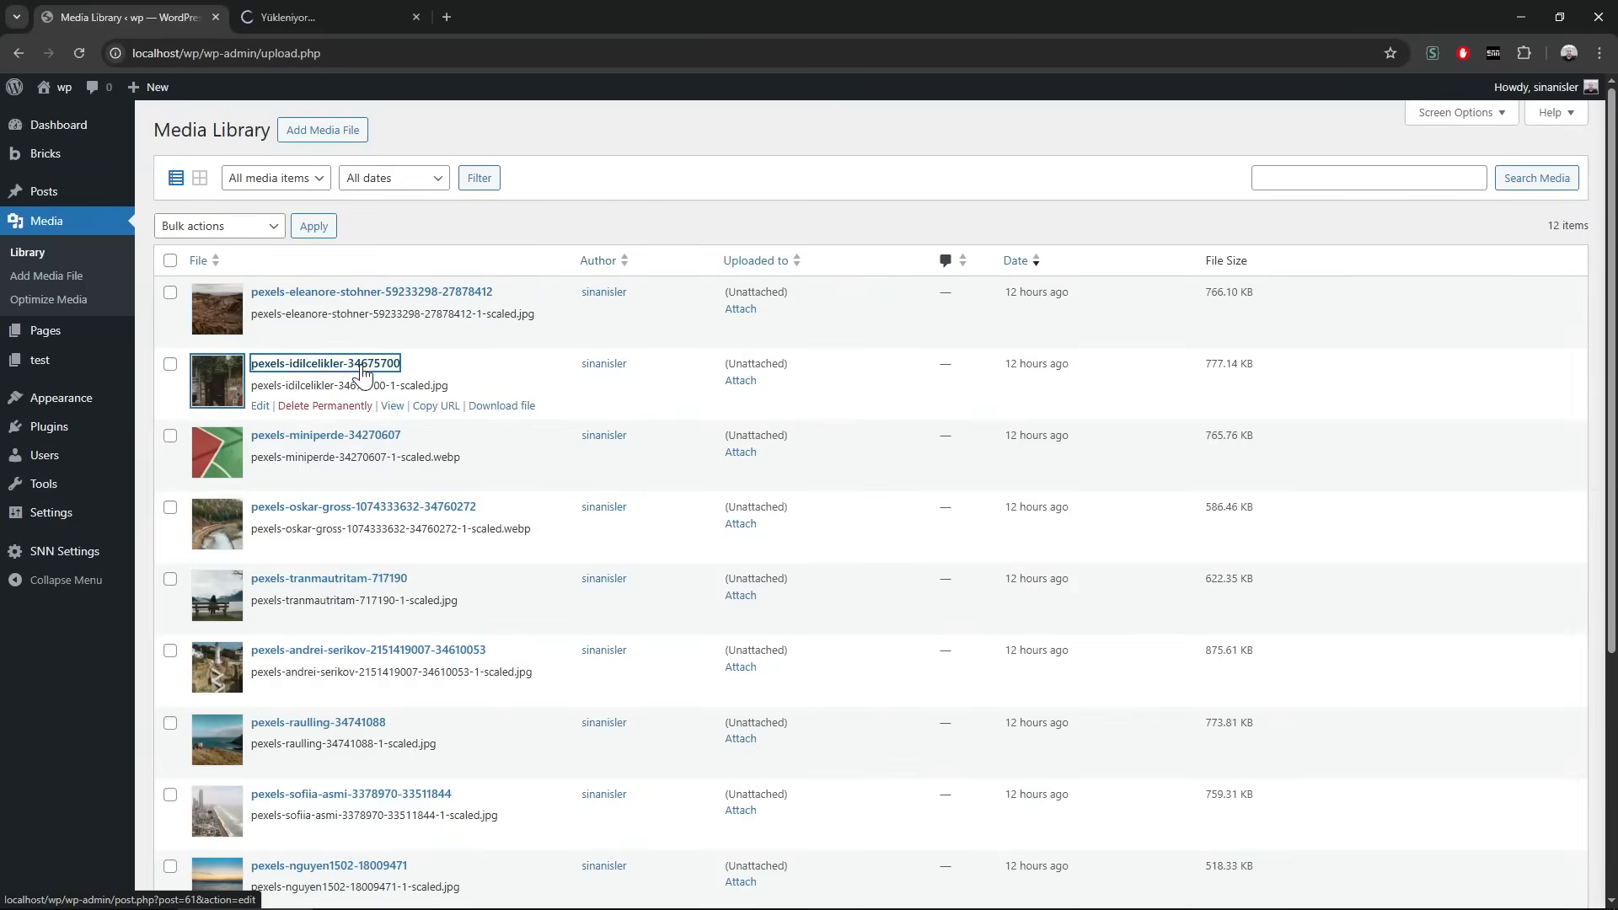
middle_click(351, 436)
middle_click(354, 507)
middle_click(347, 579)
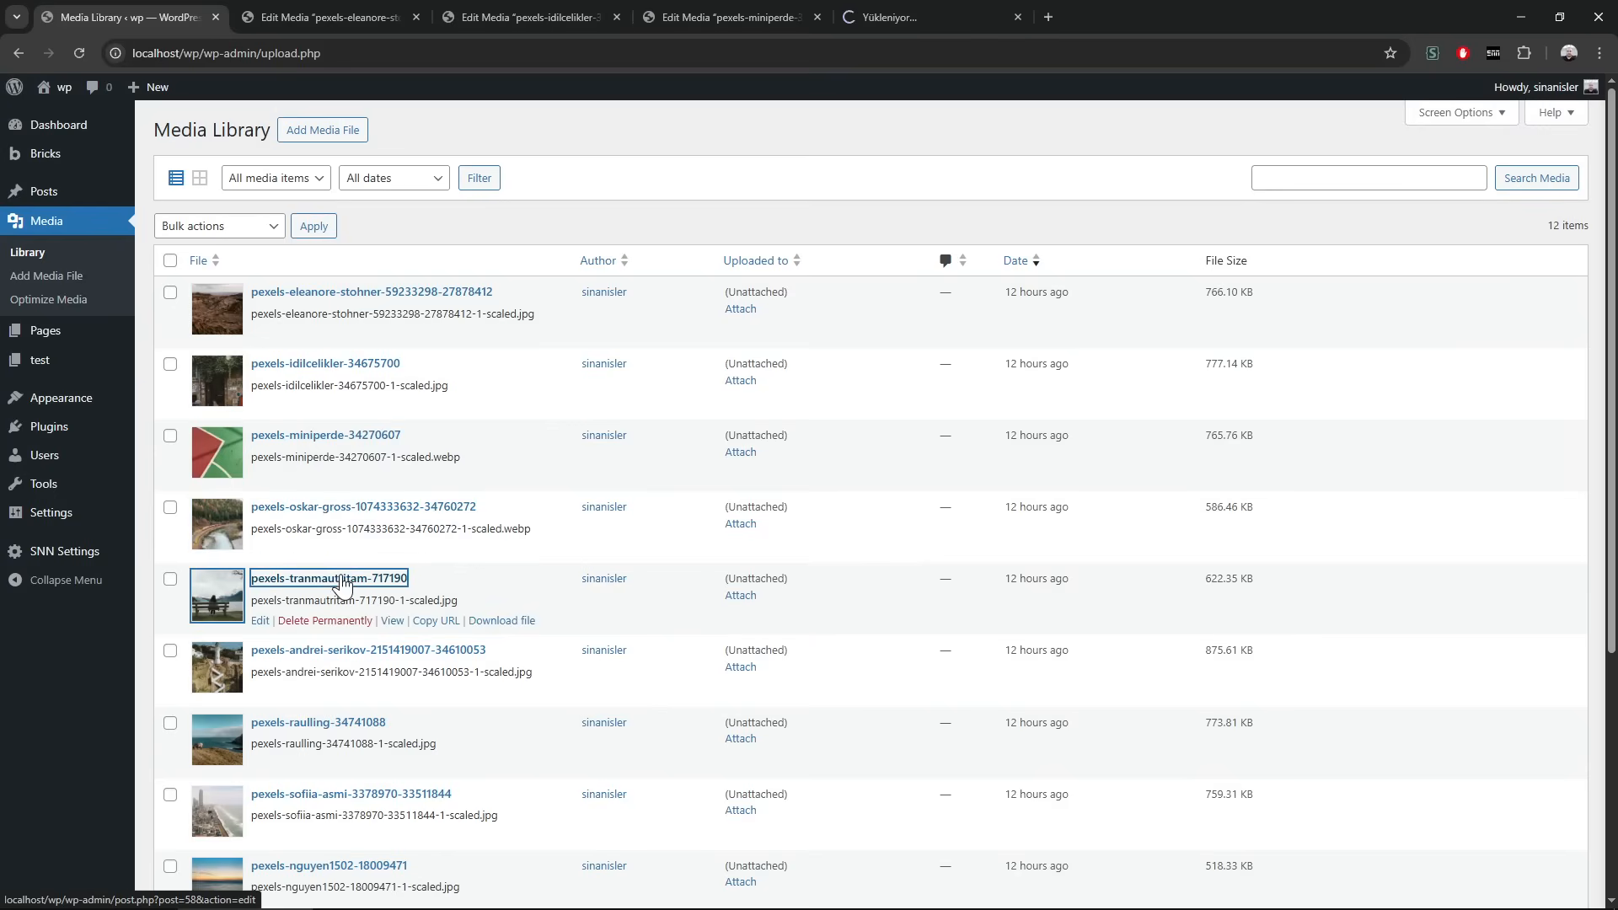
middle_click(347, 651)
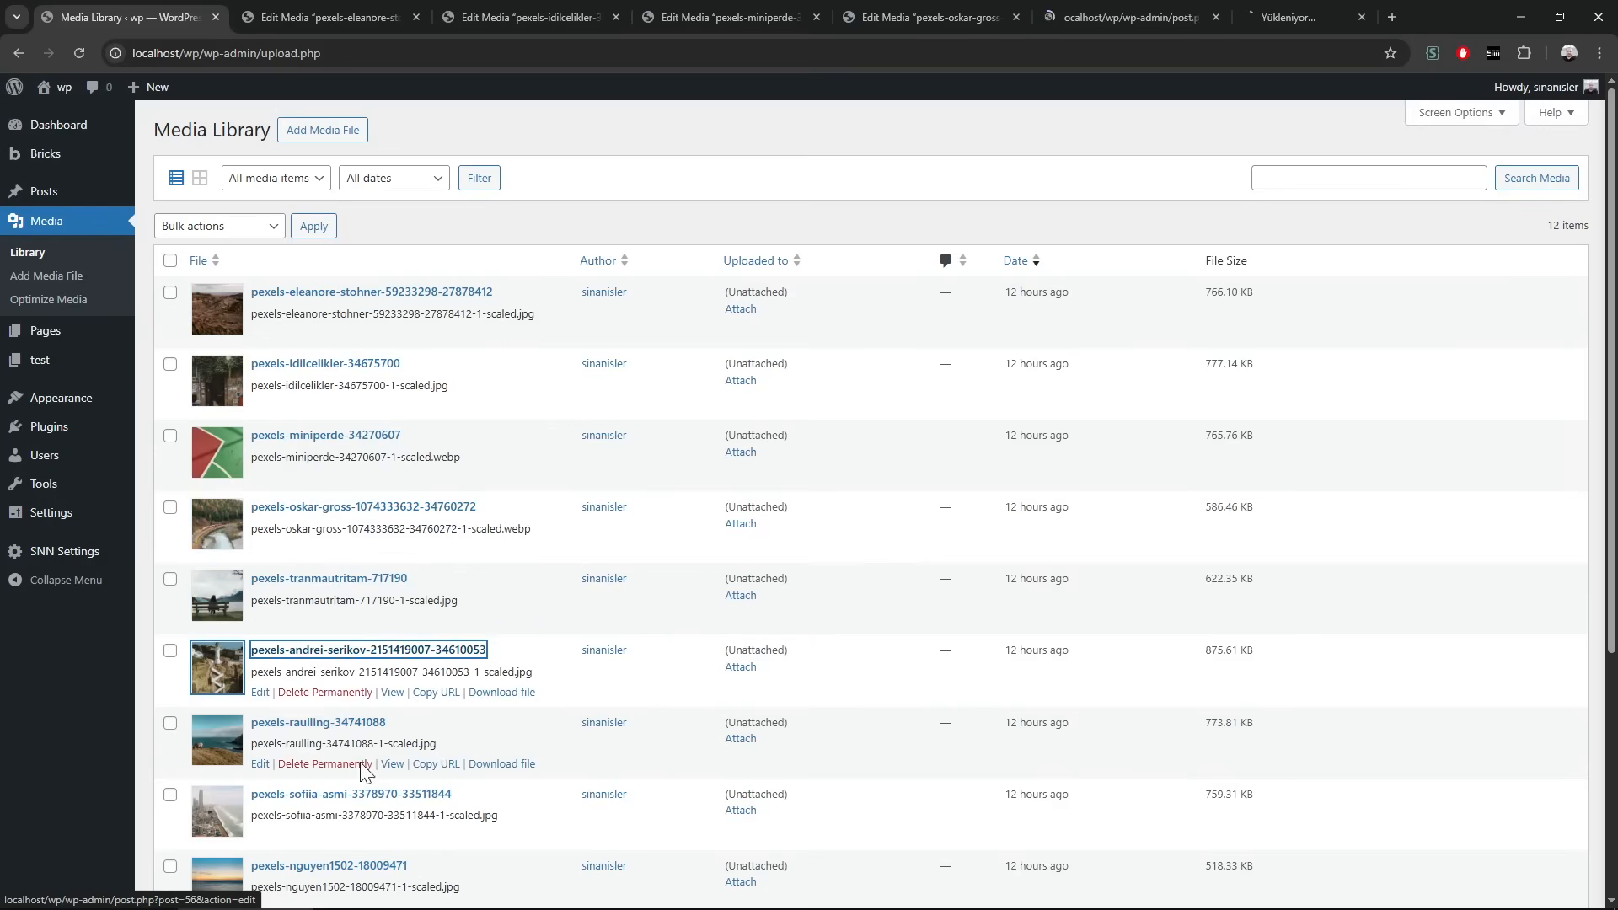
- Review the media details of the desert landscape, ivy doorway and red-green court images
key("ctrl+Tab")
left_click(481, 7)
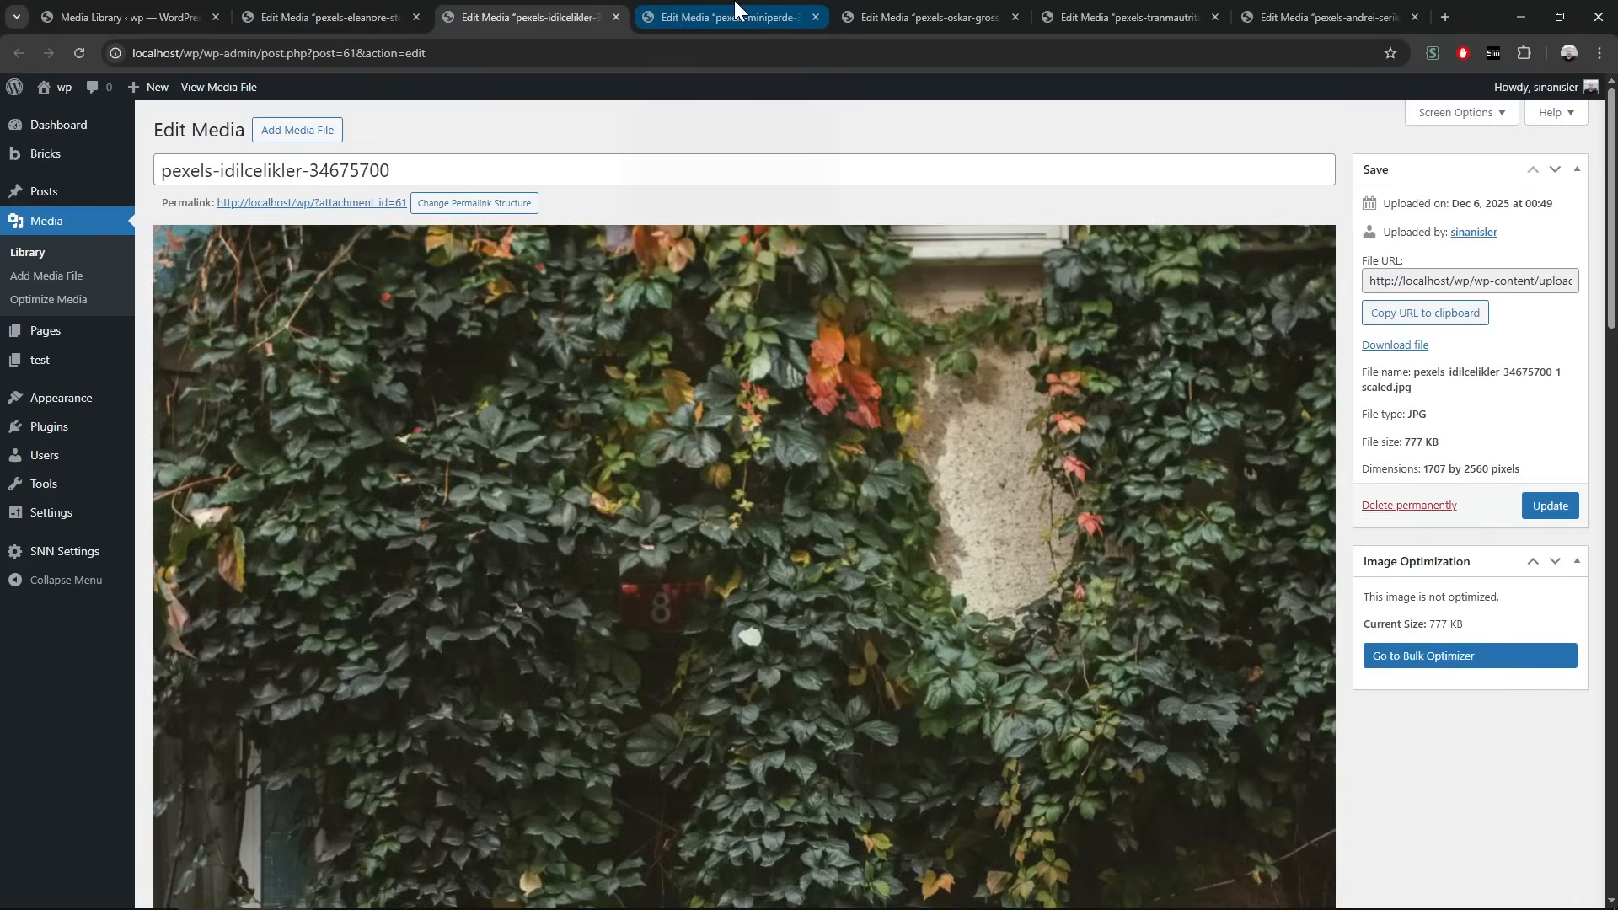
left_click(735, 8)
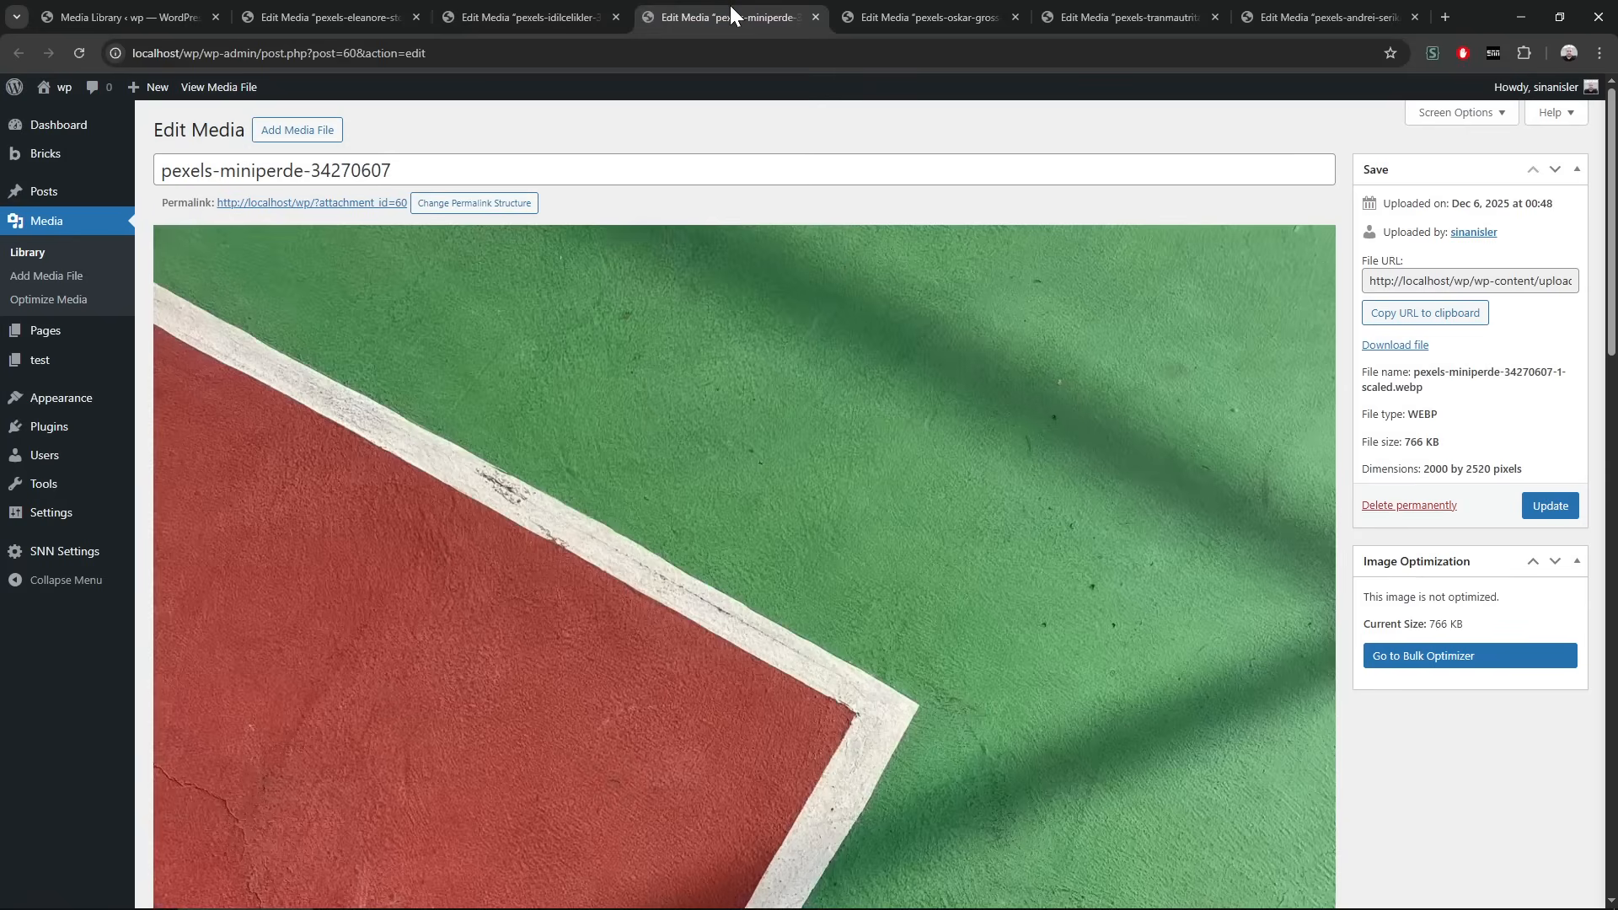
- Examine the file URL, file name and Image Optimization status in the red train image's media details
key("ctrl+Tab")
left_click(1470, 281)
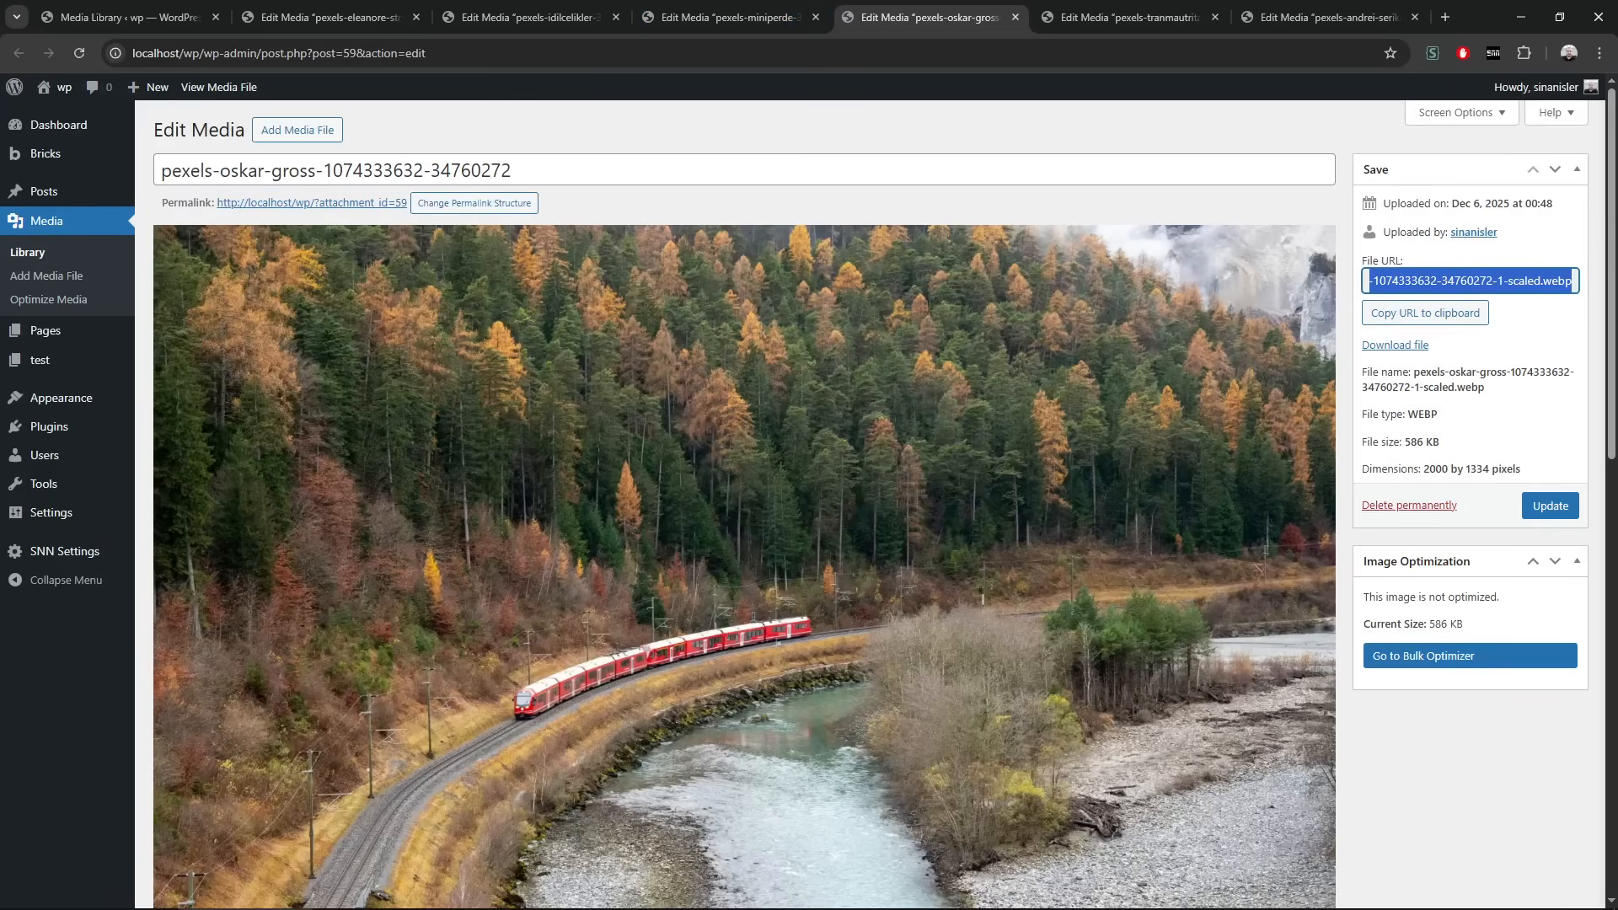
left_click_drag(1370, 590, 1585, 615)
left_click(1495, 598)
triple_click(1489, 600)
left_click(1560, 619)
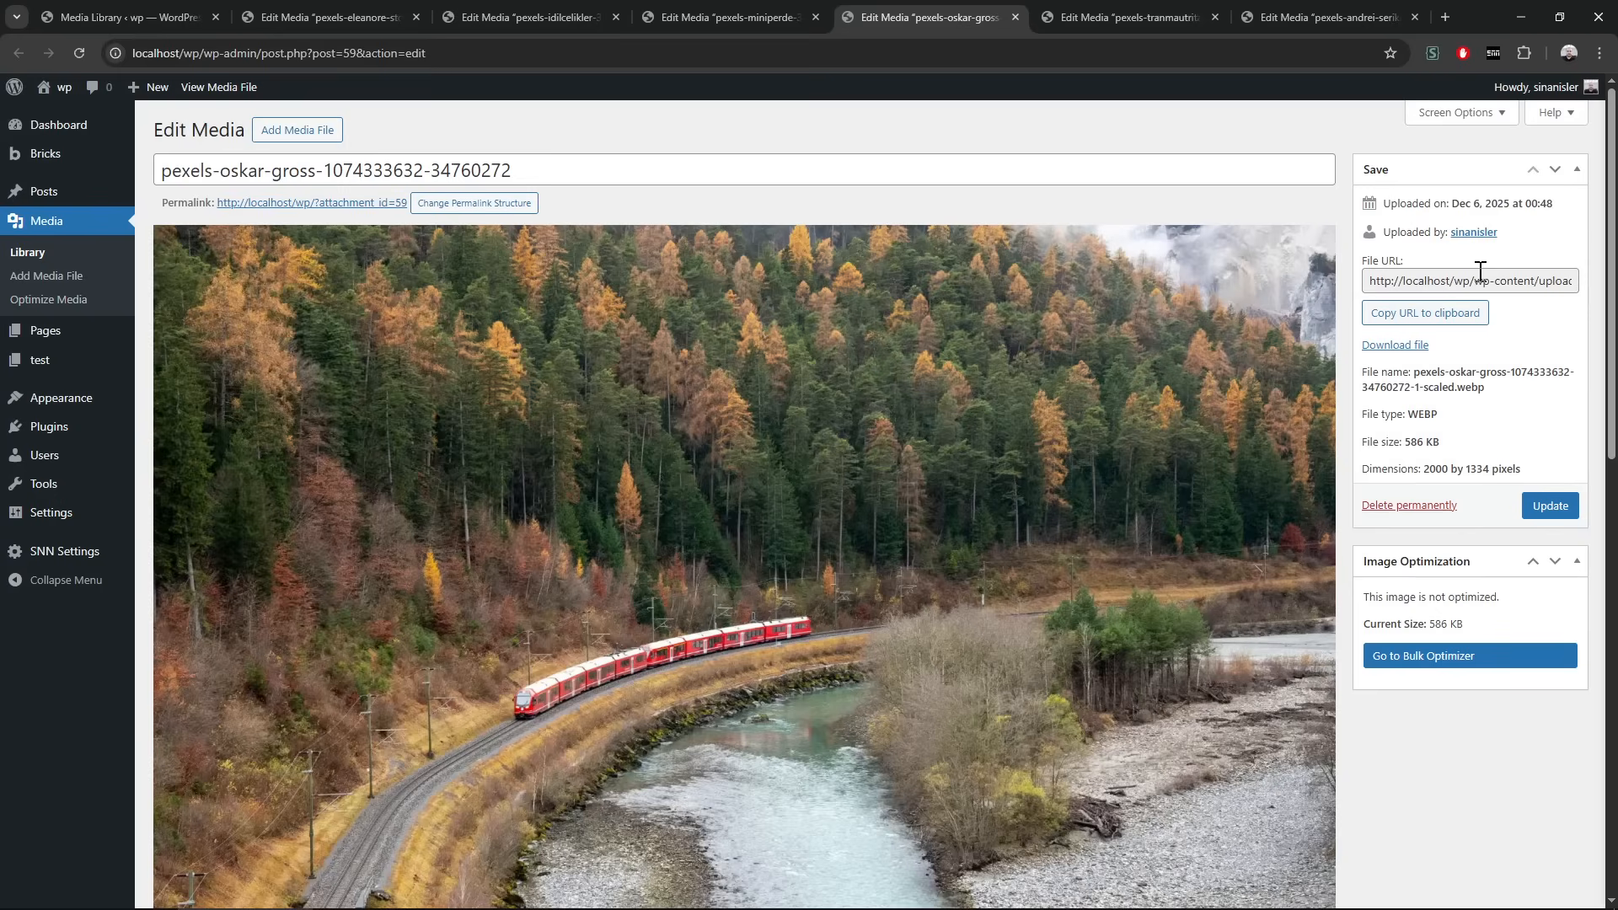
triple_click(1486, 379)
left_click(1525, 411)
triple_click(1440, 596)
left_click(1443, 590)
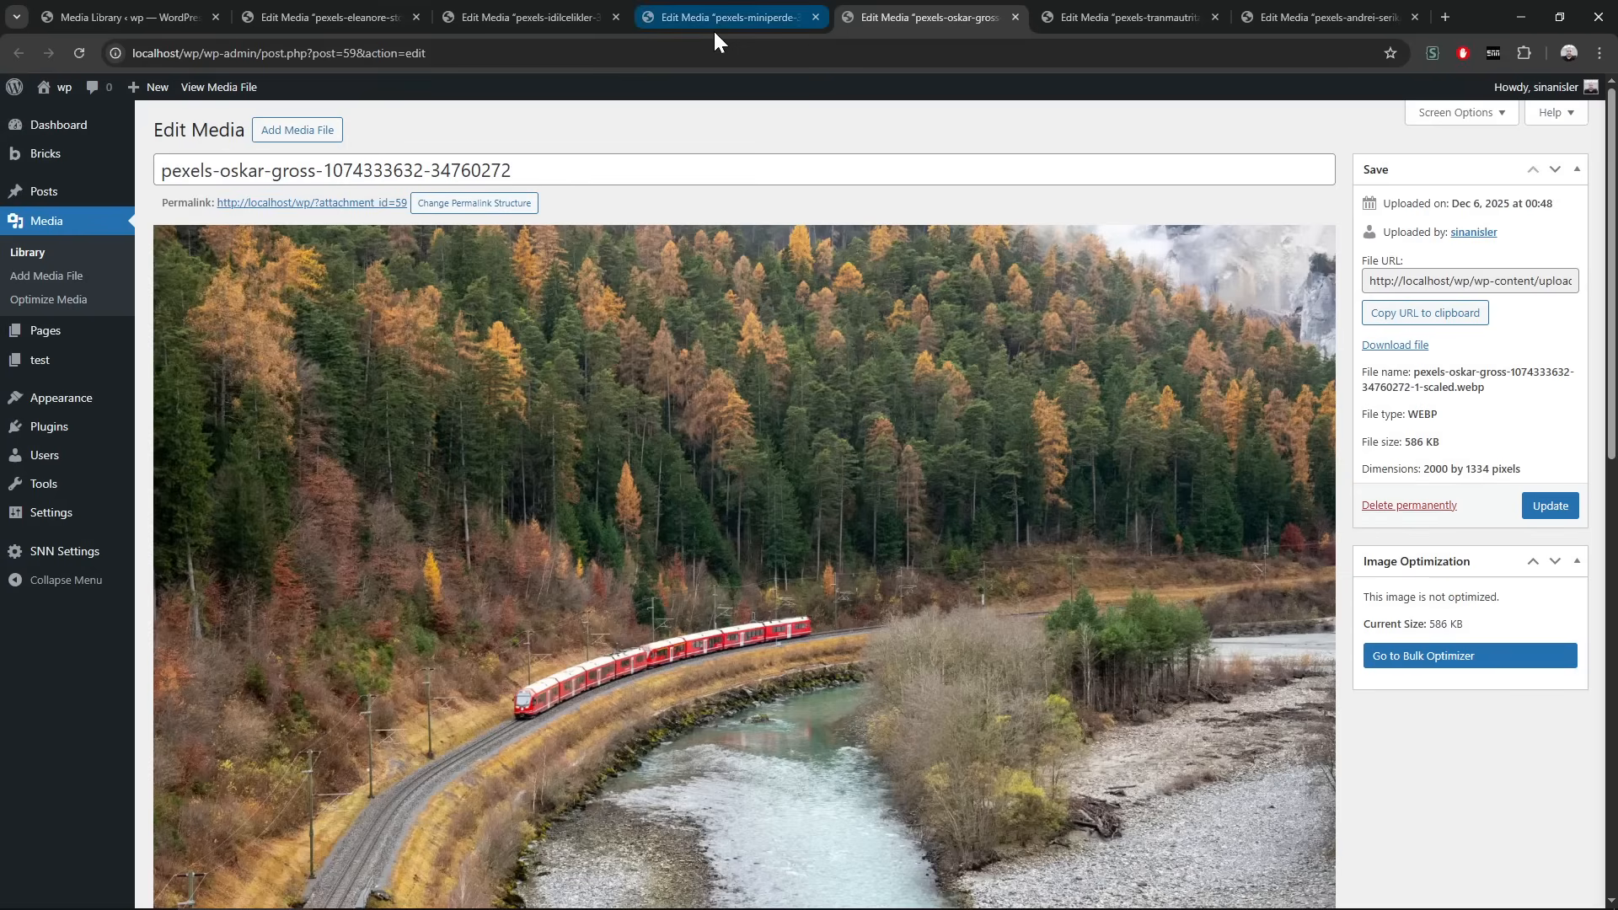
- Open the Optimize Media upload page, and view the developer's GitHub profile and sponsorship page in a new tab
left_click(99, 300)
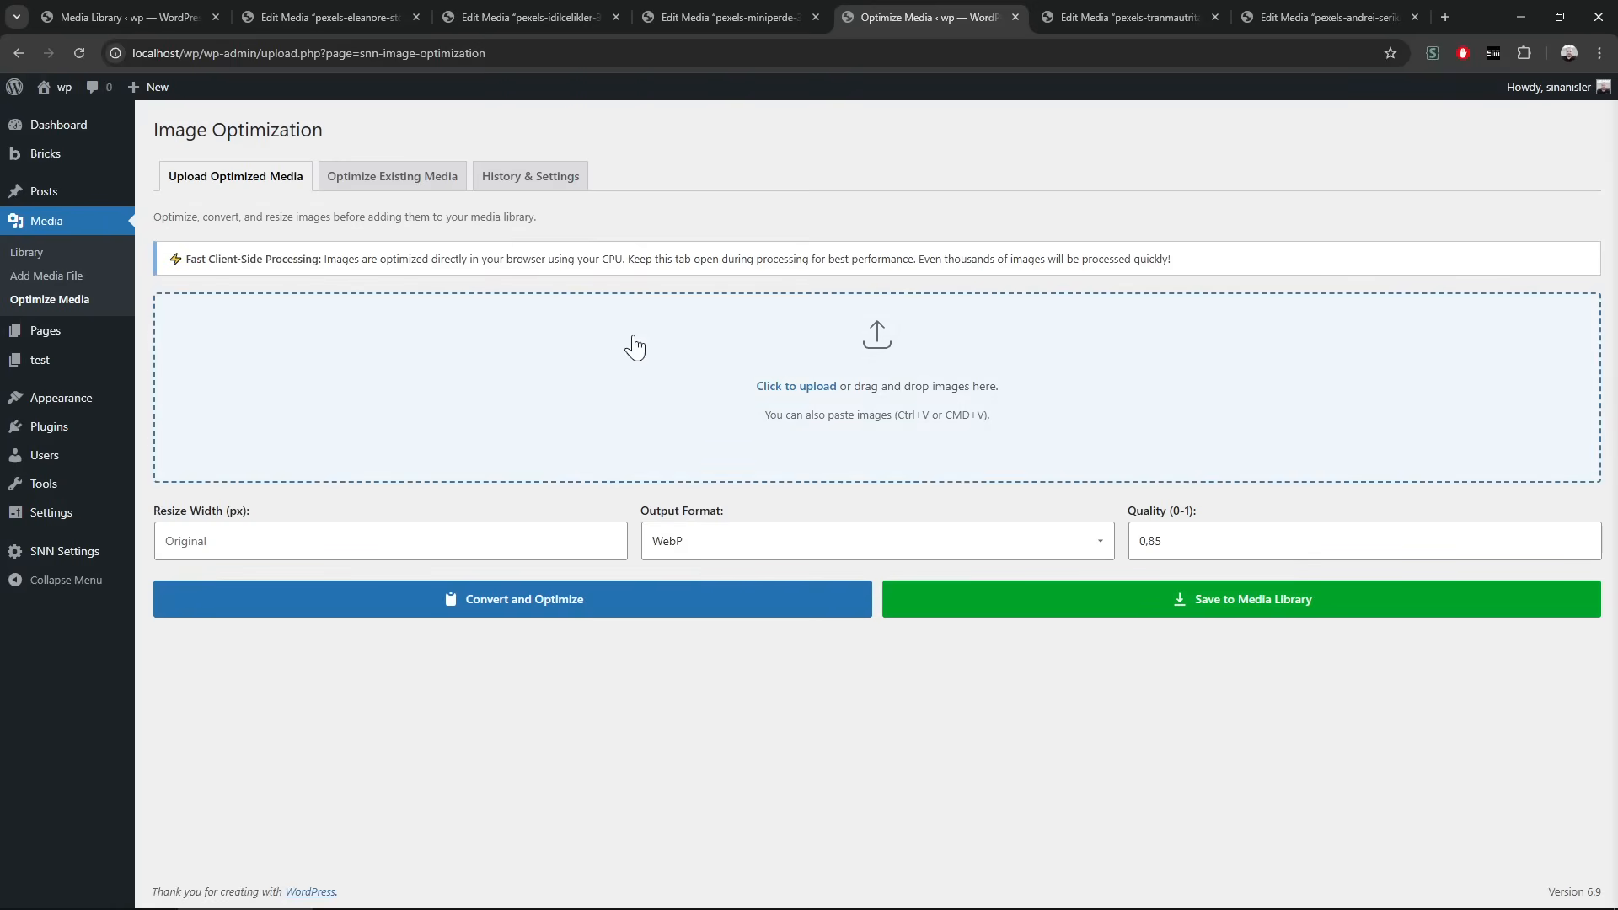
key("ctrl+t")
type("github.com/sinanisler")
key("Return")
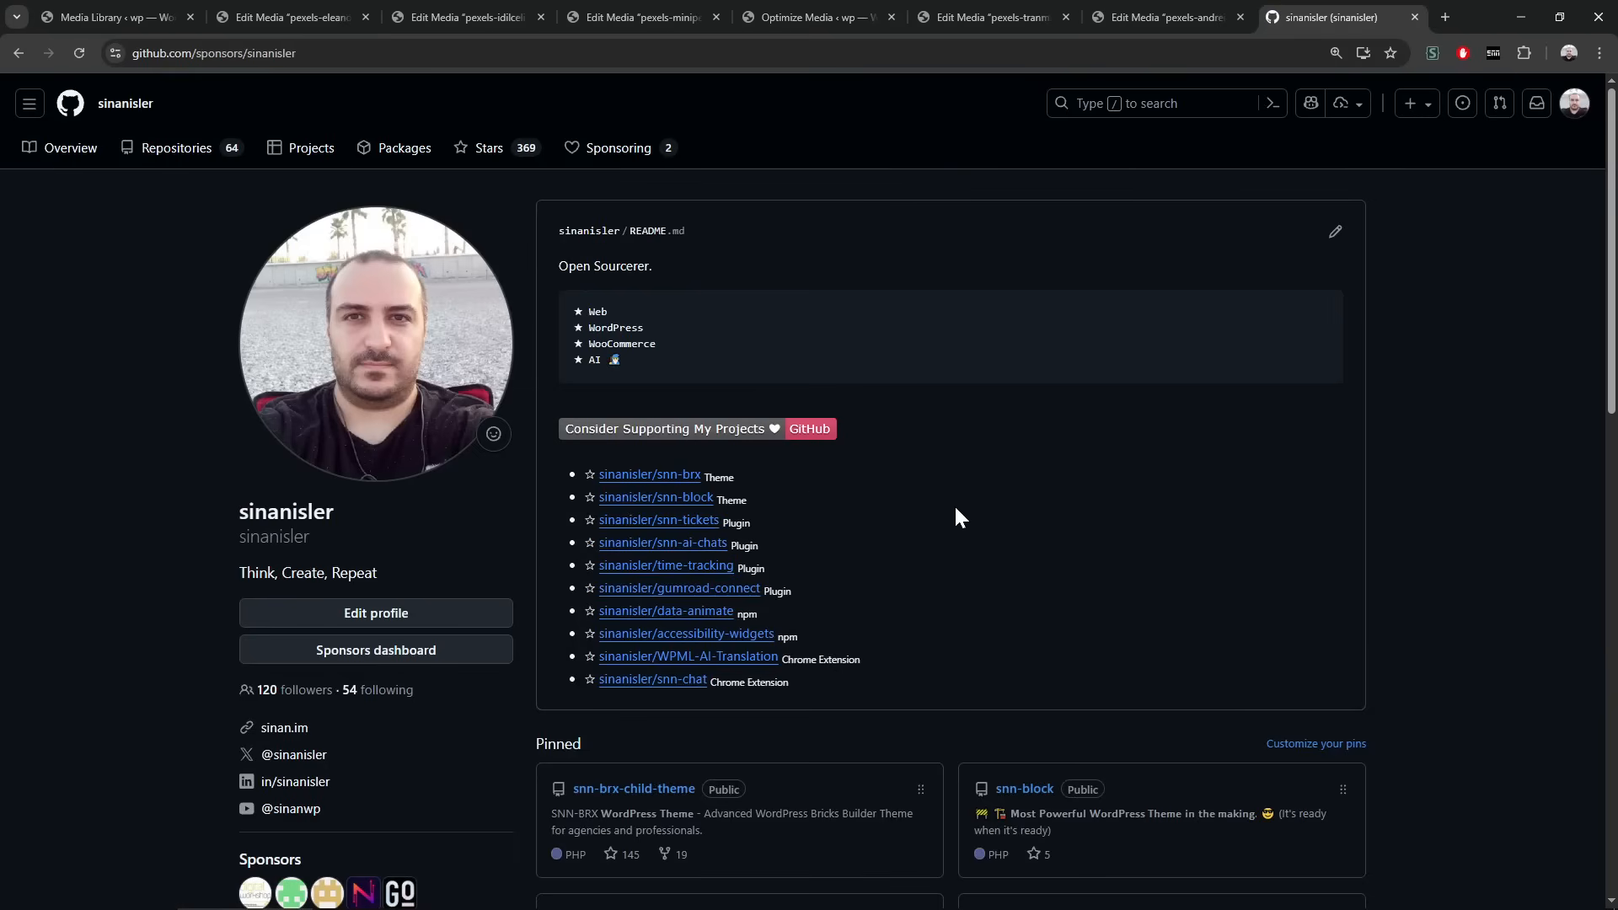
scroll(494, 556, "down", 3)
scroll(493, 556, "up", 3)
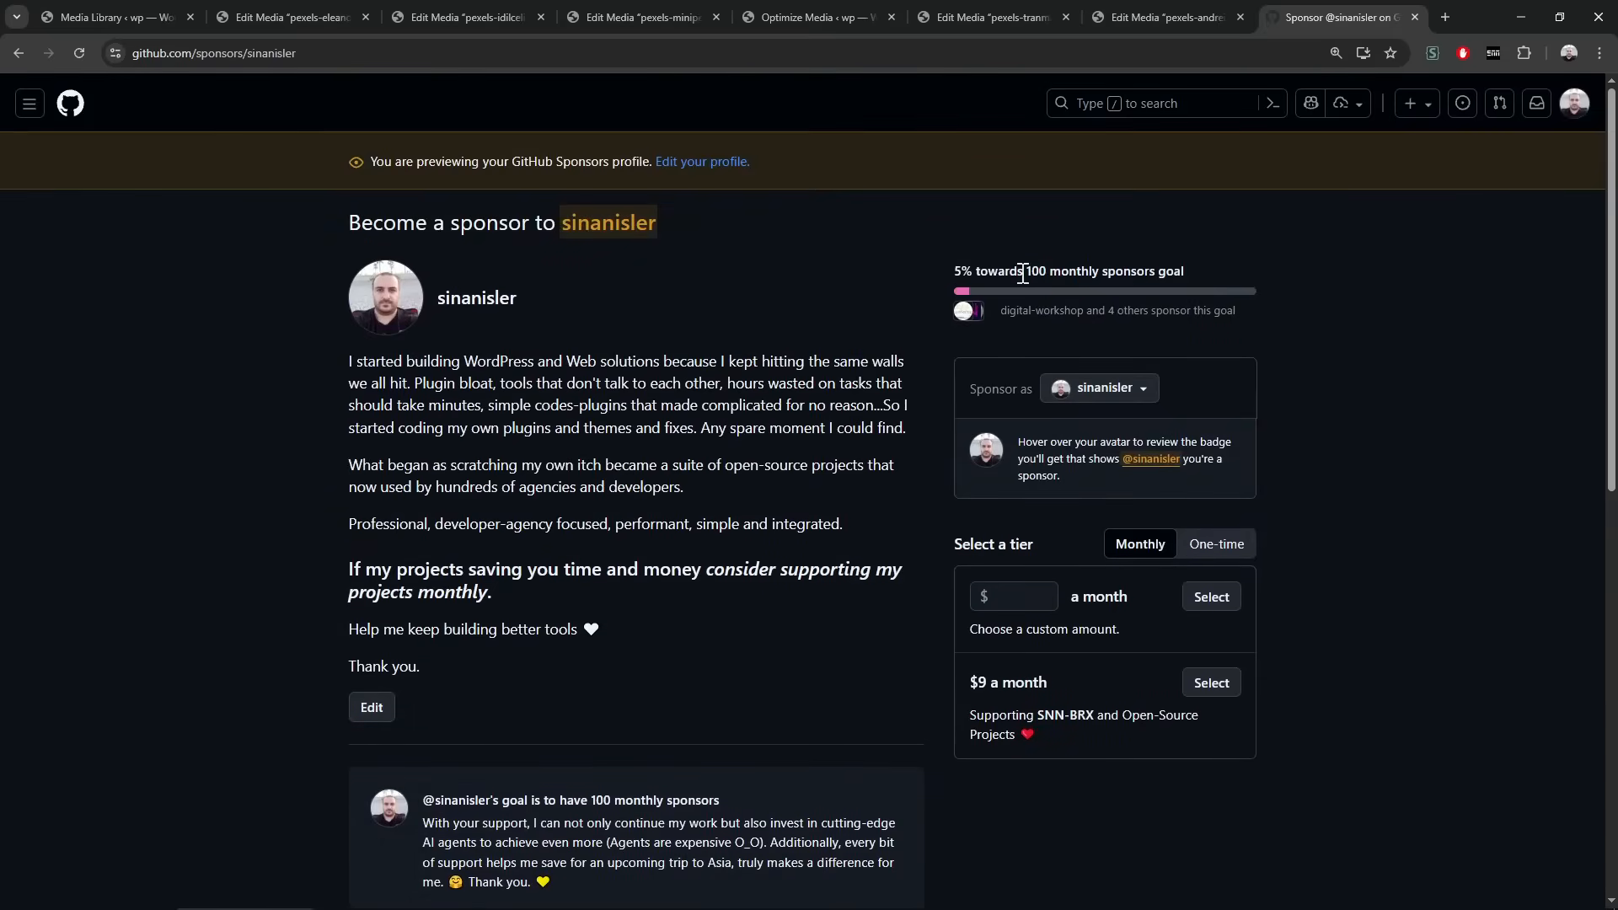